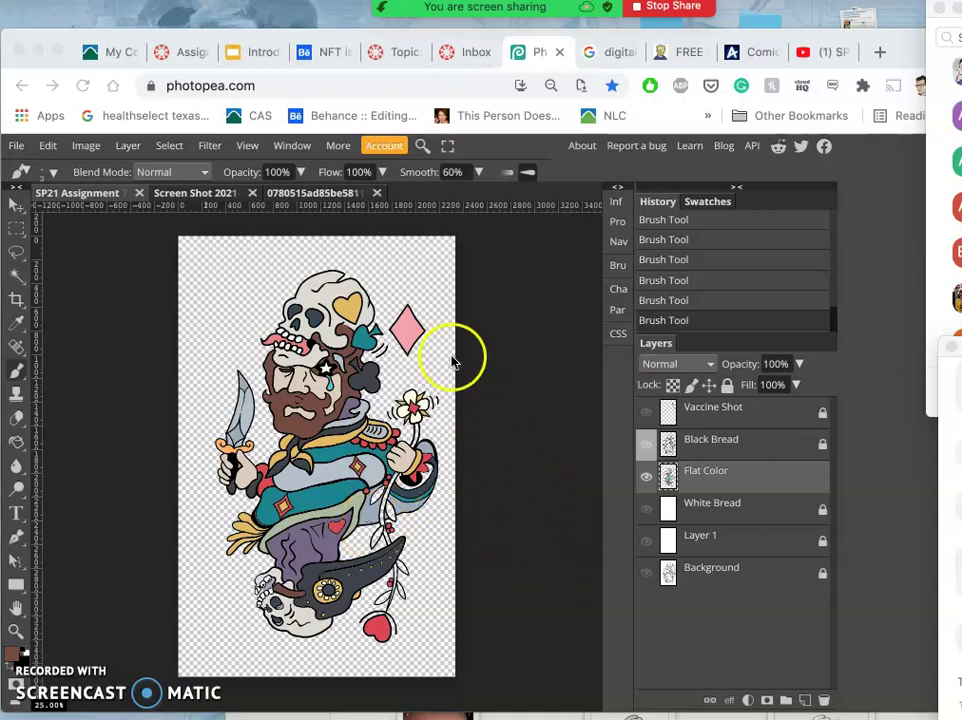
Step: Compare the Flat Color layer against the line art, and show the White Bread layer as a white backdrop
left_click(646, 480)
left_click(646, 481)
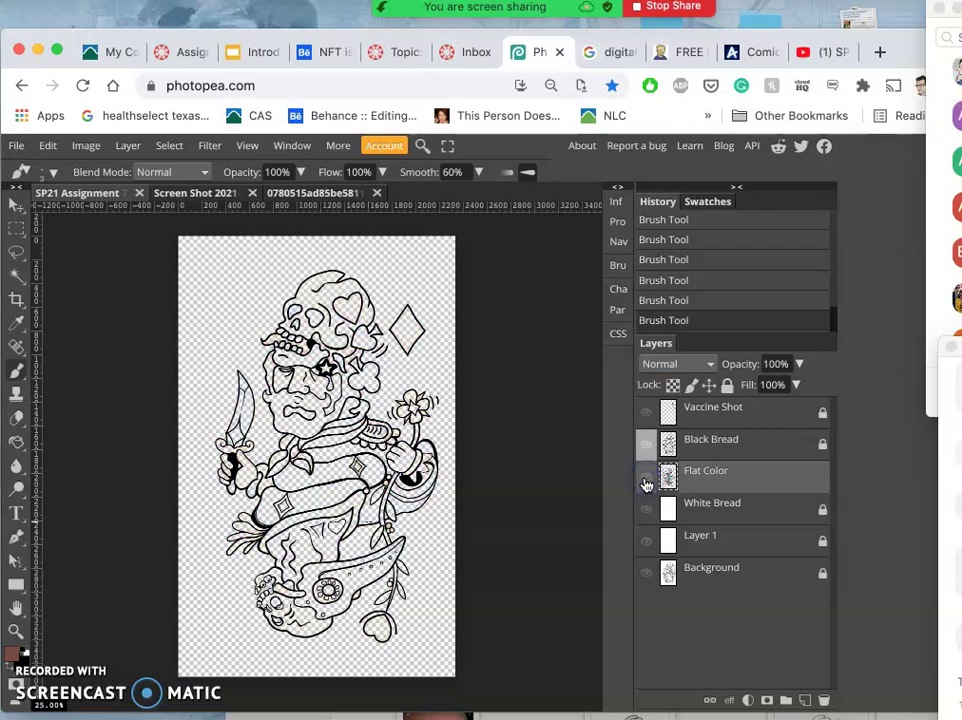
left_click(646, 481)
left_click(432, 470)
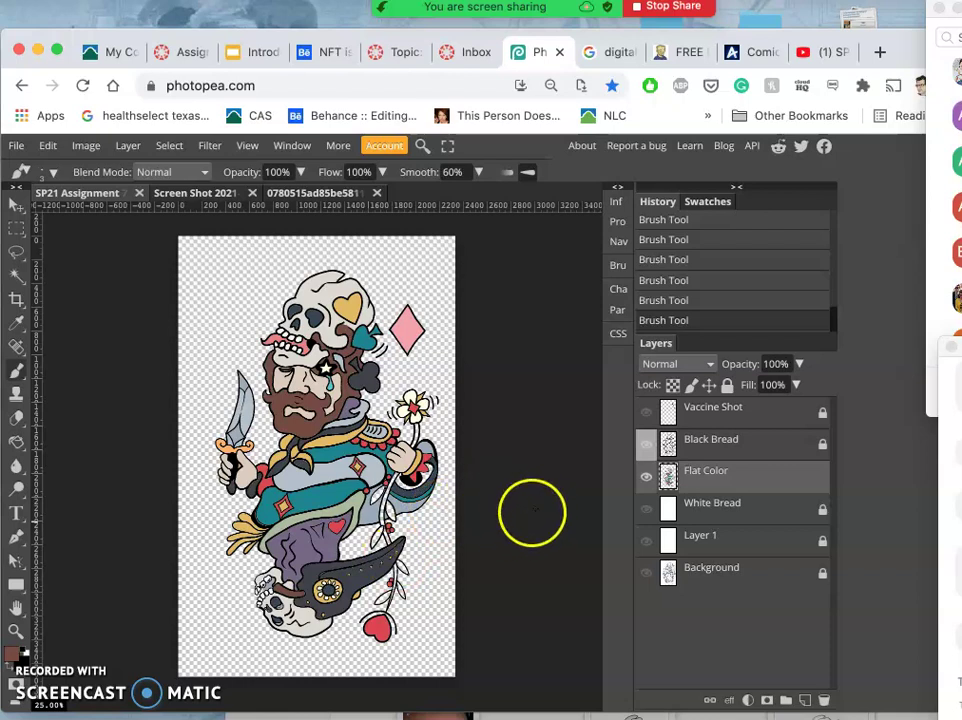
left_click(647, 510)
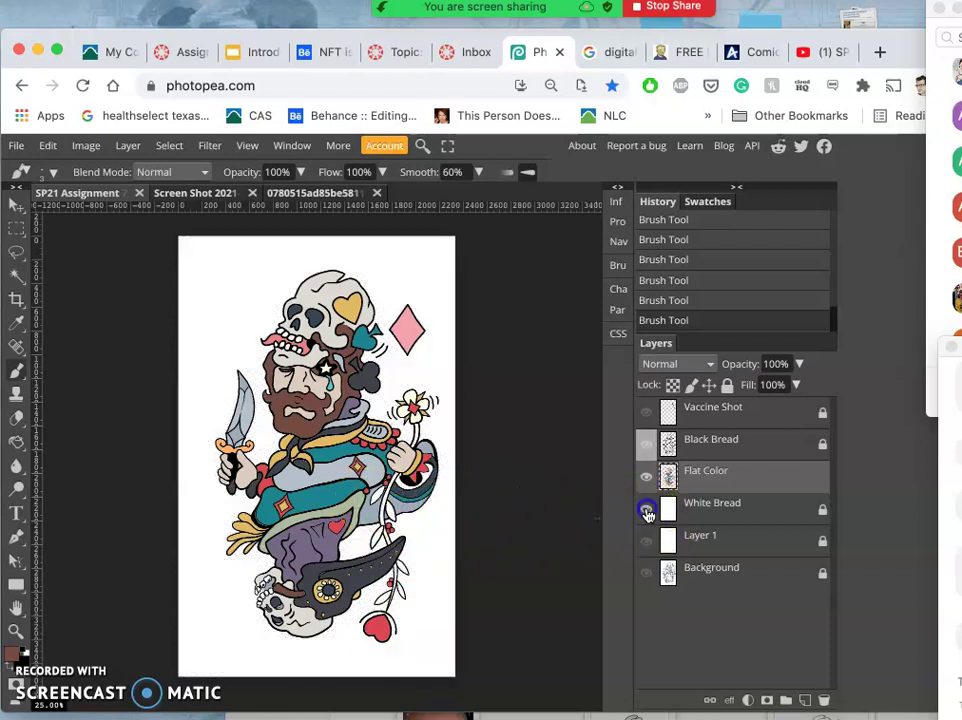
left_click(647, 478)
left_click(647, 478)
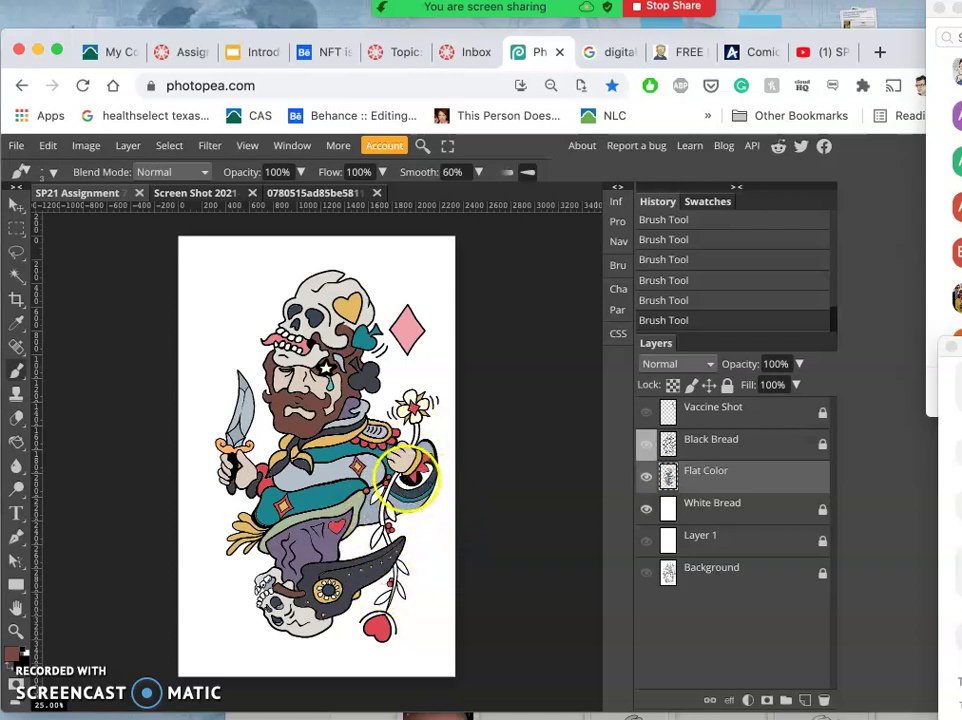
Step: Zoom in and make the Black Bread line-art layer active for Magic Wand selection
scroll(408, 480, "up", 8)
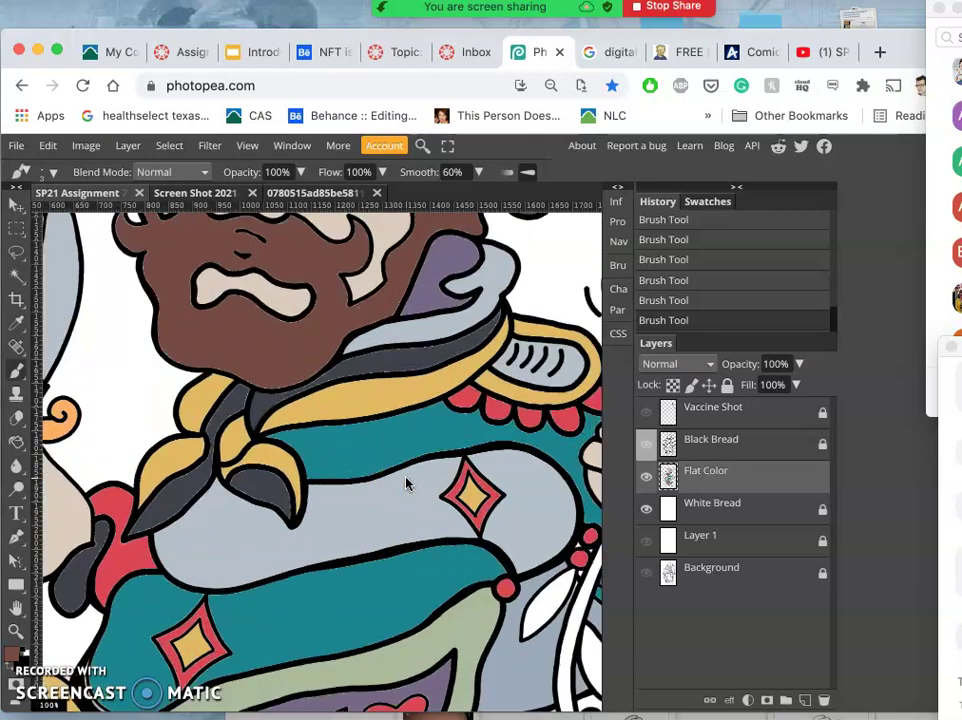
scroll(405, 484, "right", 5)
scroll(405, 484, "down", 3)
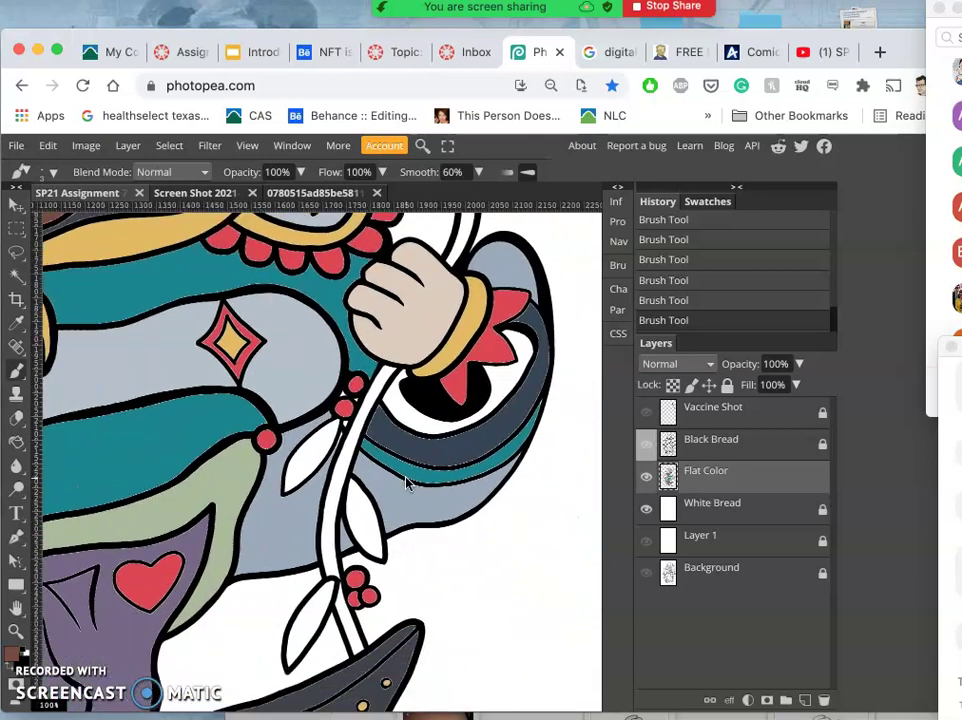
scroll(405, 484, "down", 1)
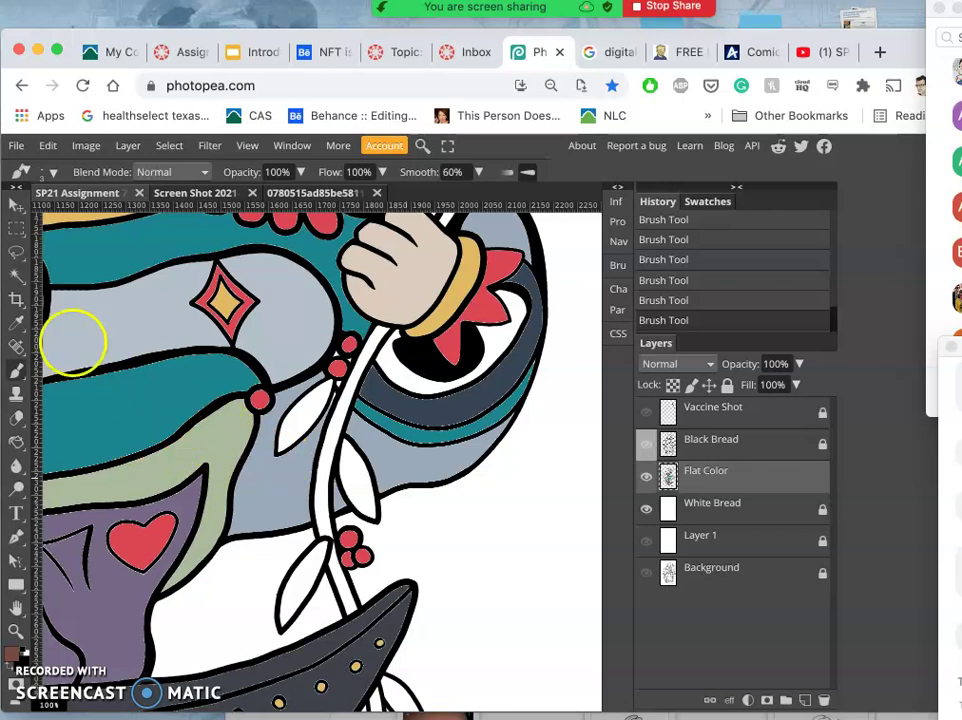
left_click(17, 325)
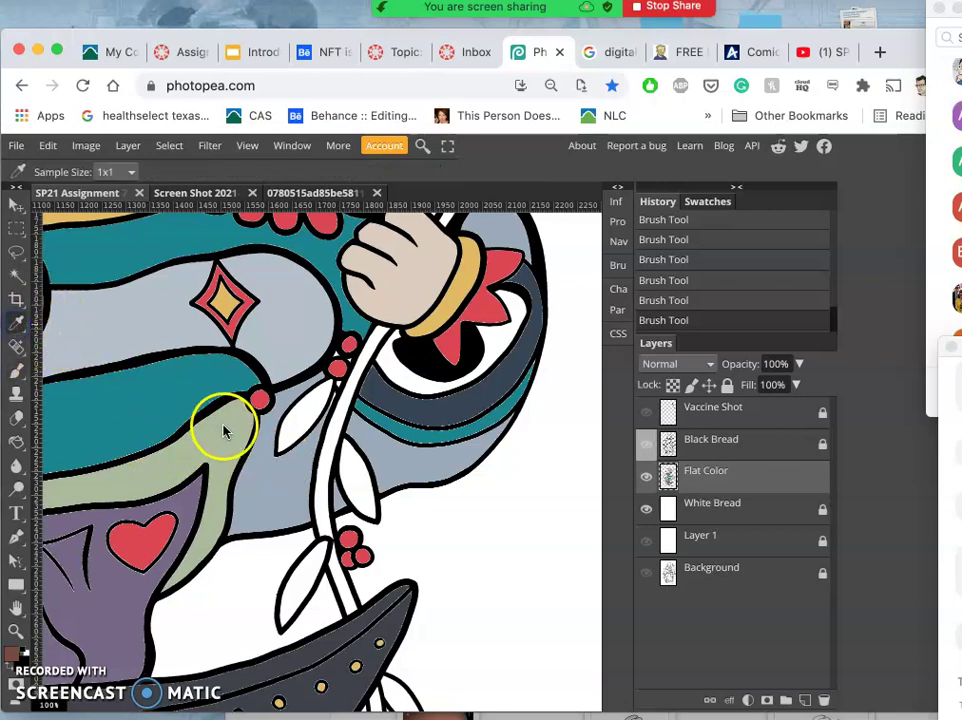
left_click(703, 447)
left_click(17, 276)
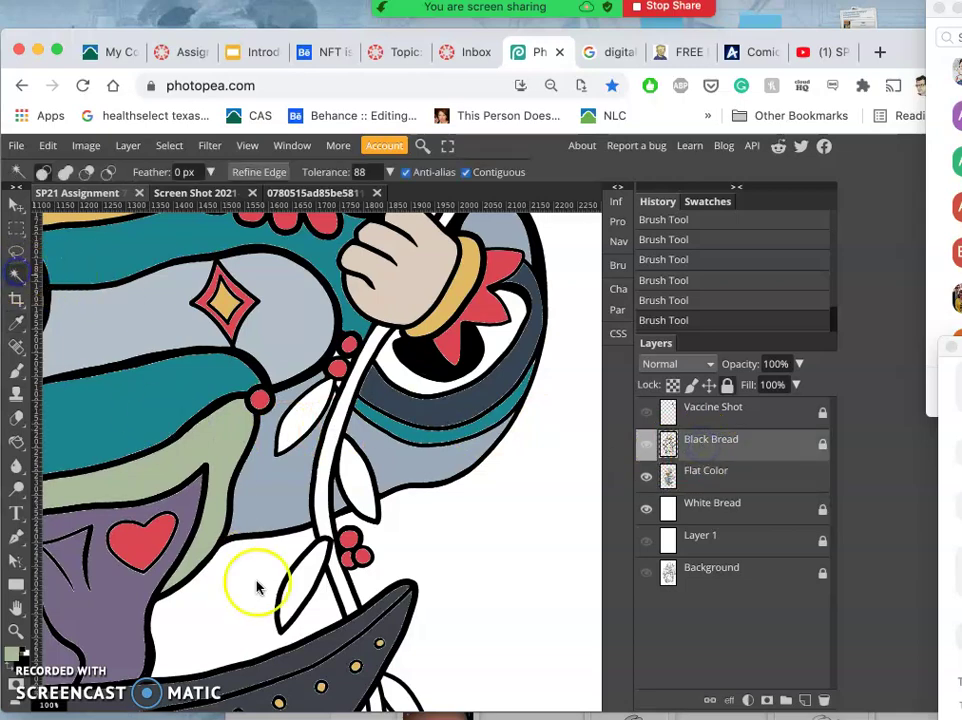
Step: Select the white leaves along the stem with the Magic Wand
scroll(300, 592, "down", 5)
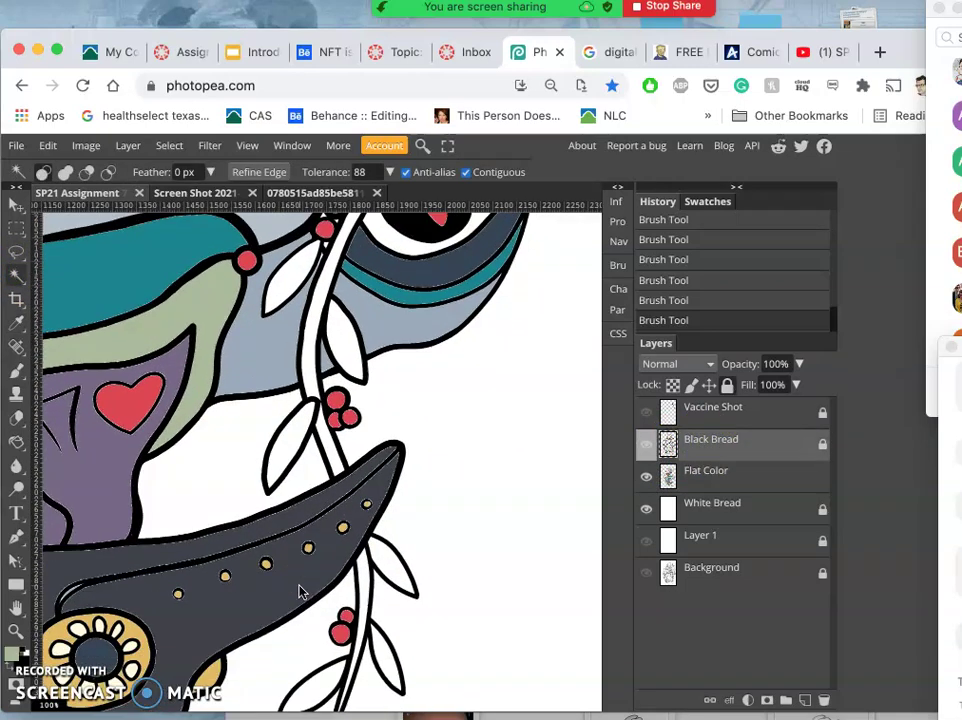
scroll(392, 570, "down", 4)
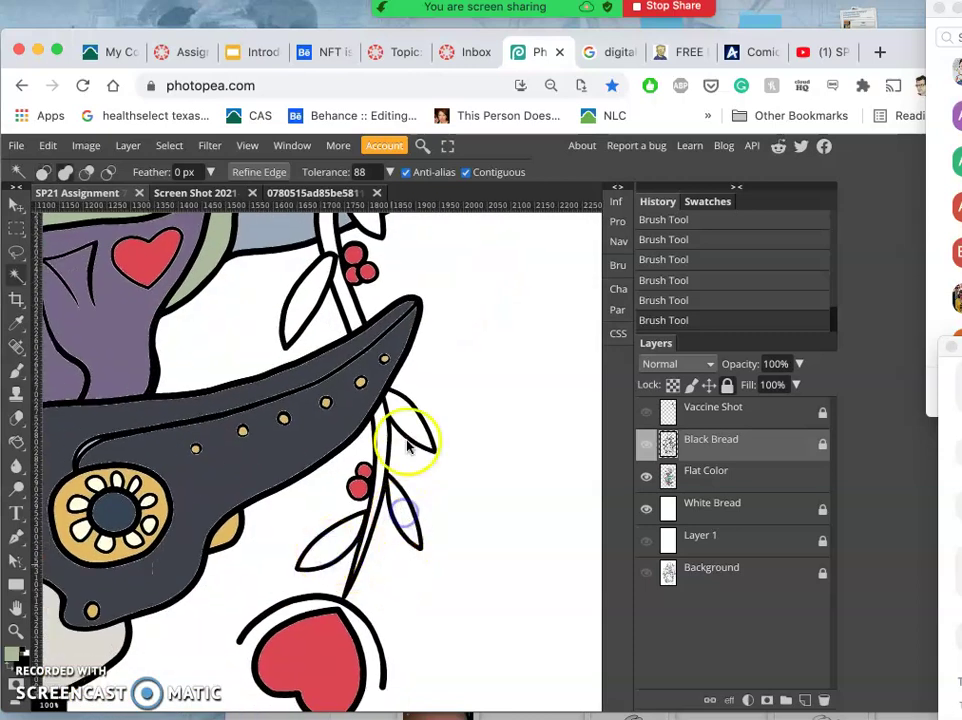
left_click(307, 311)
left_click(305, 305)
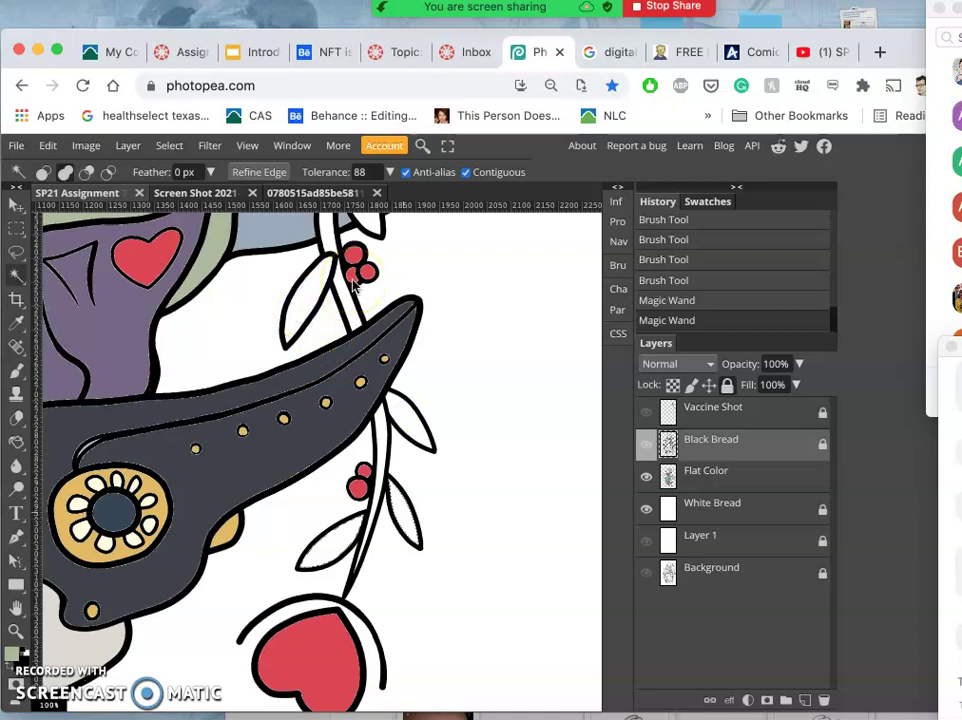
double_click(391, 243)
scroll(408, 279, "up", 4)
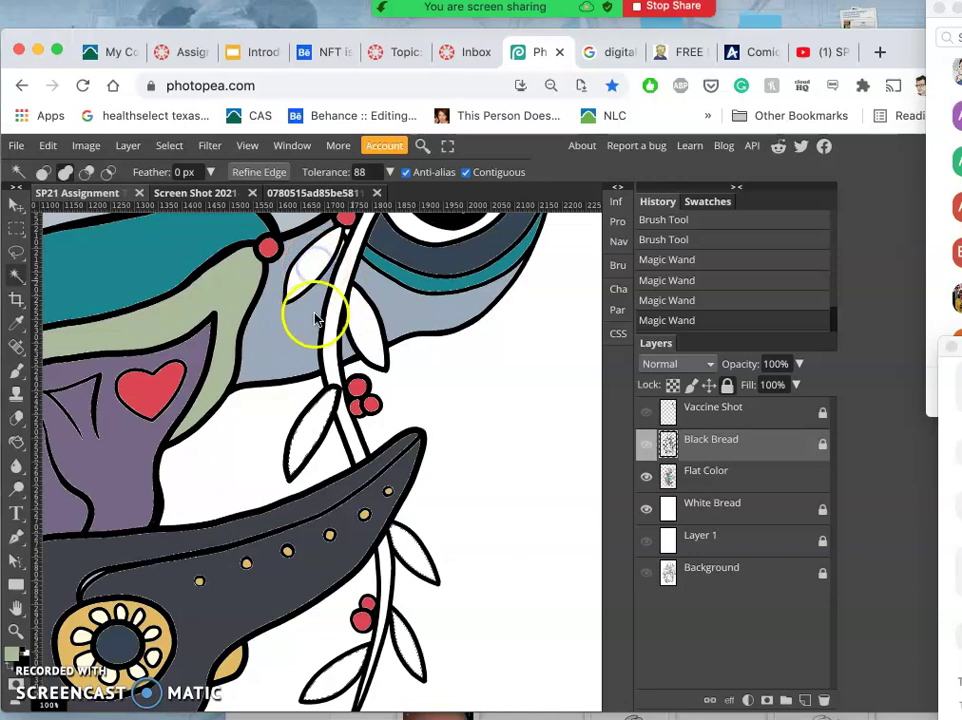
Step: Add the white areas beside the stem and the patch around the eye to the selection
double_click(397, 359)
scroll(398, 362, "up", 3)
scroll(397, 362, "up", 9)
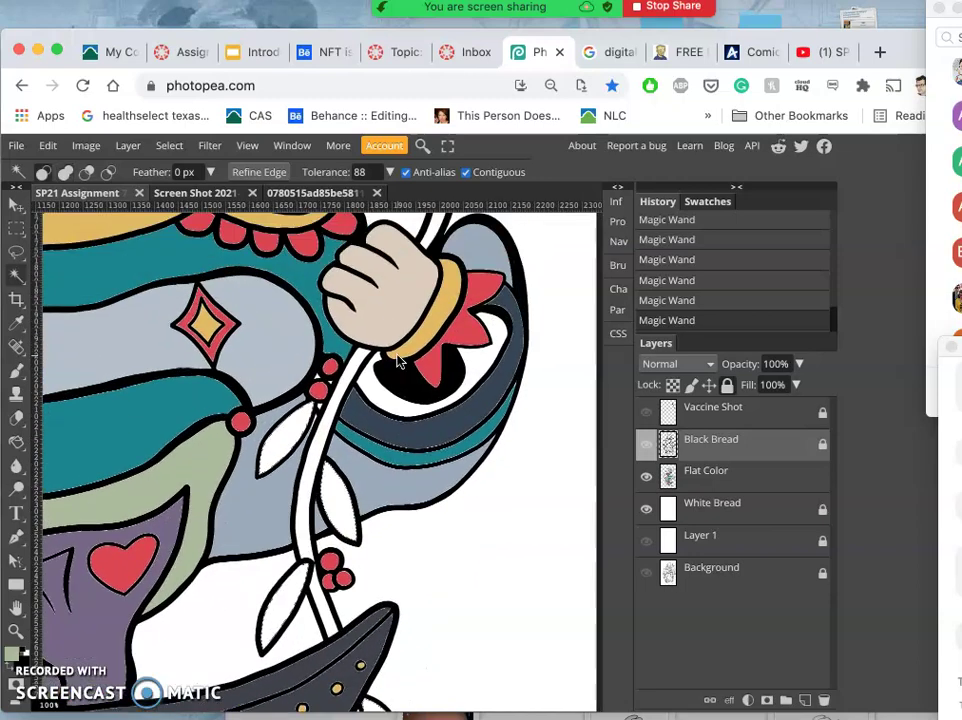
scroll(397, 359, "down", 5)
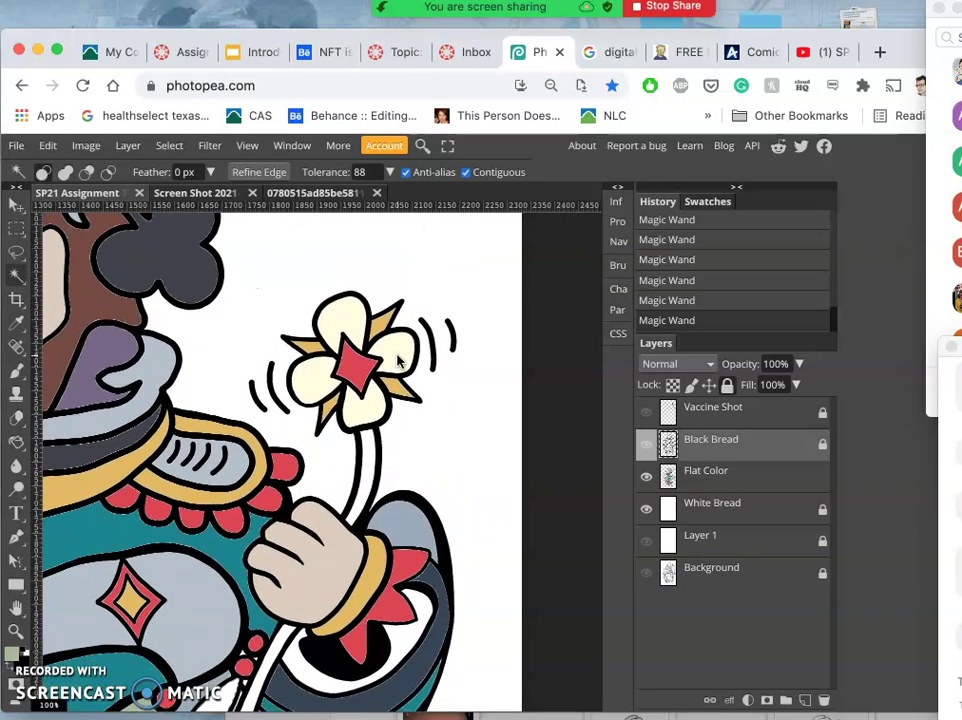
left_click(340, 530)
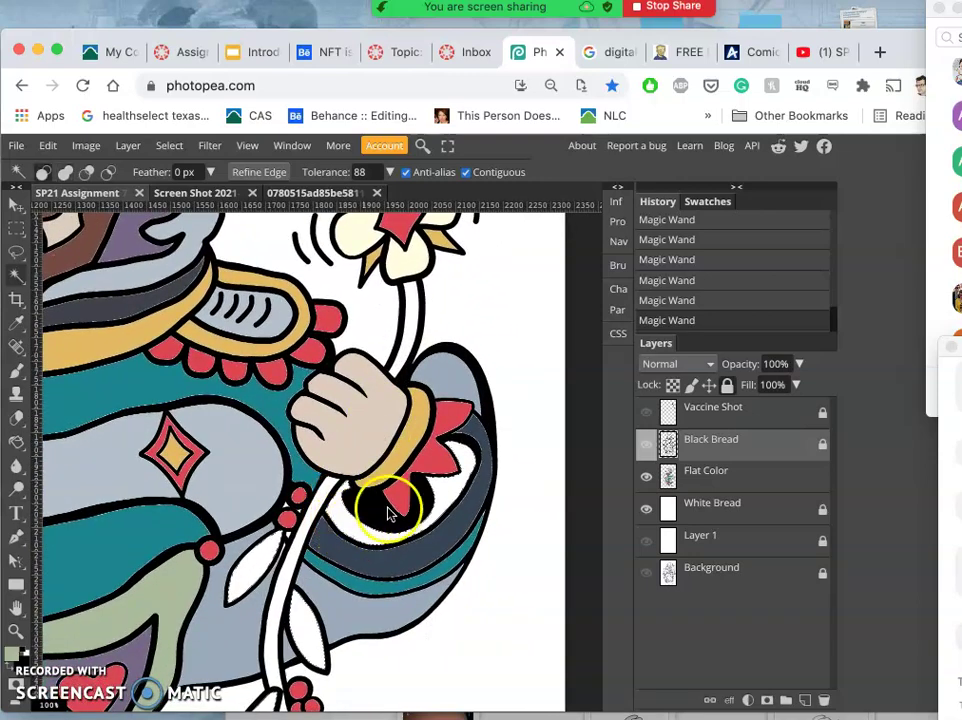
left_click(390, 512)
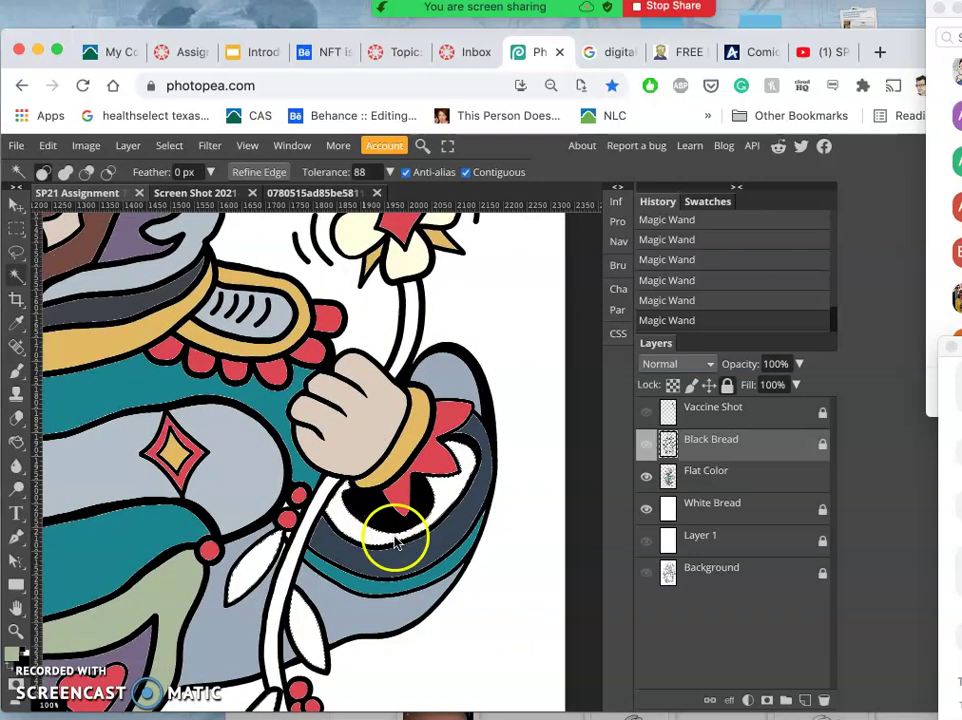
left_click(17, 442)
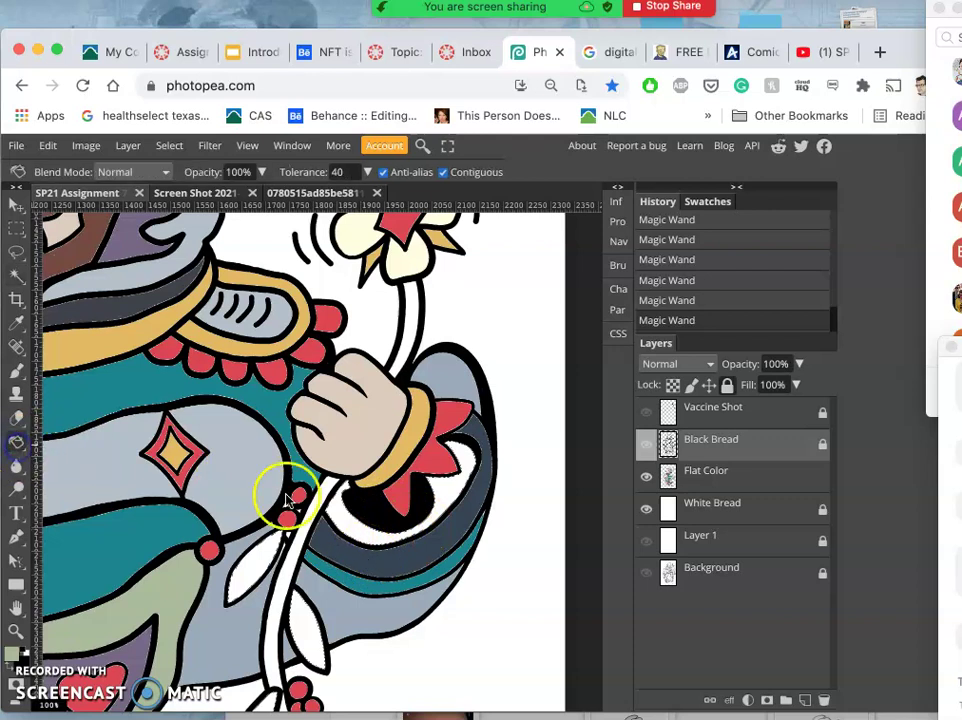
Step: Bucket-fill the selected leaves and eye patch with sage green on the Flat Color layer
left_click(341, 524)
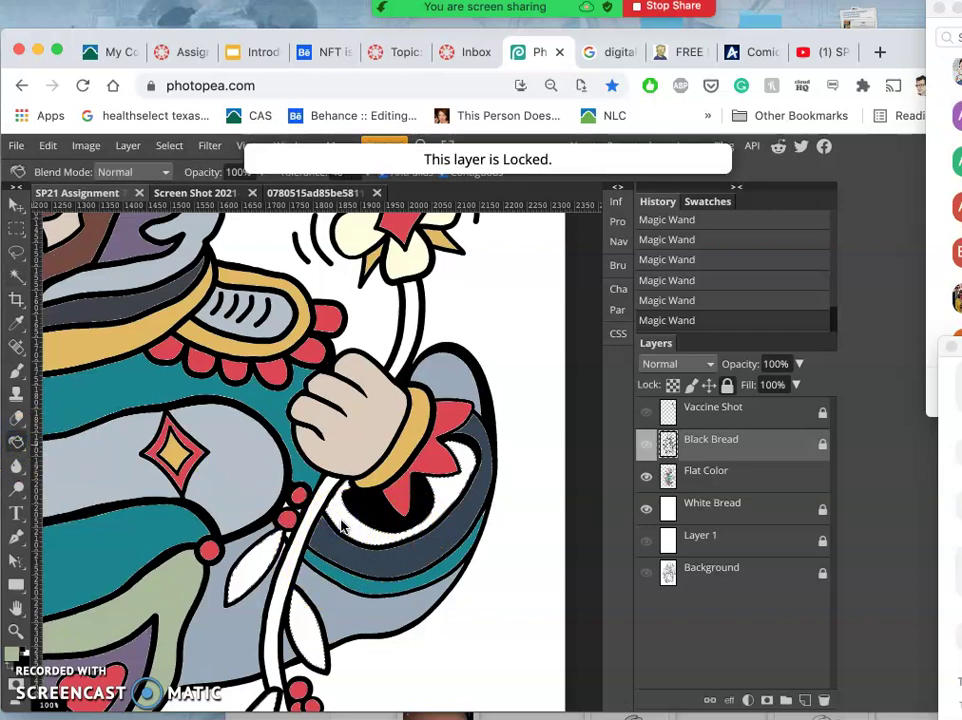
left_click(709, 470)
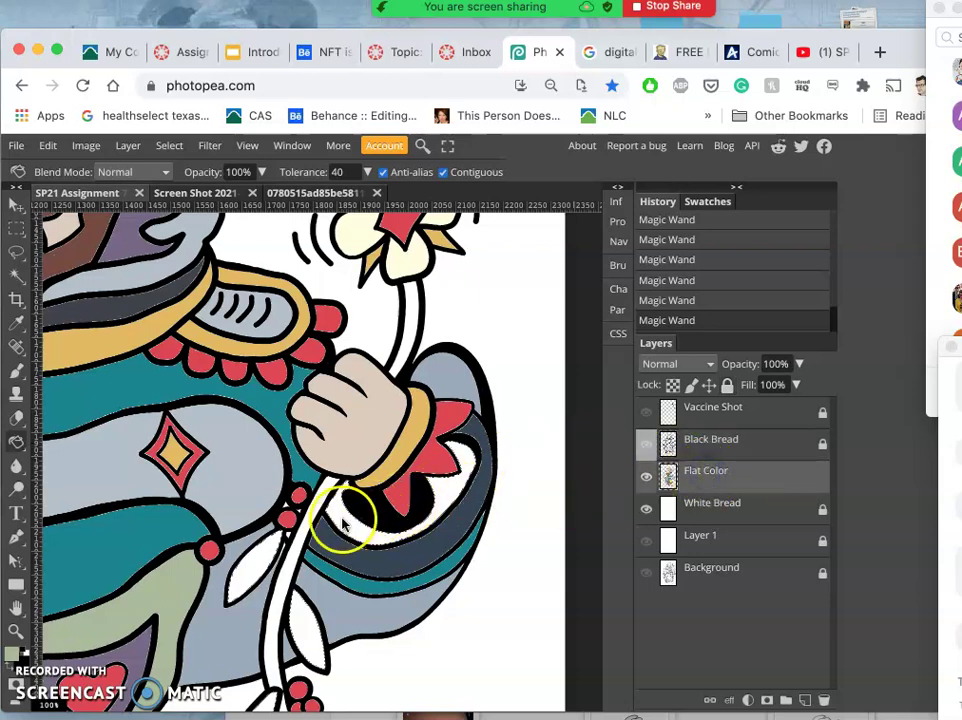
left_click(450, 565)
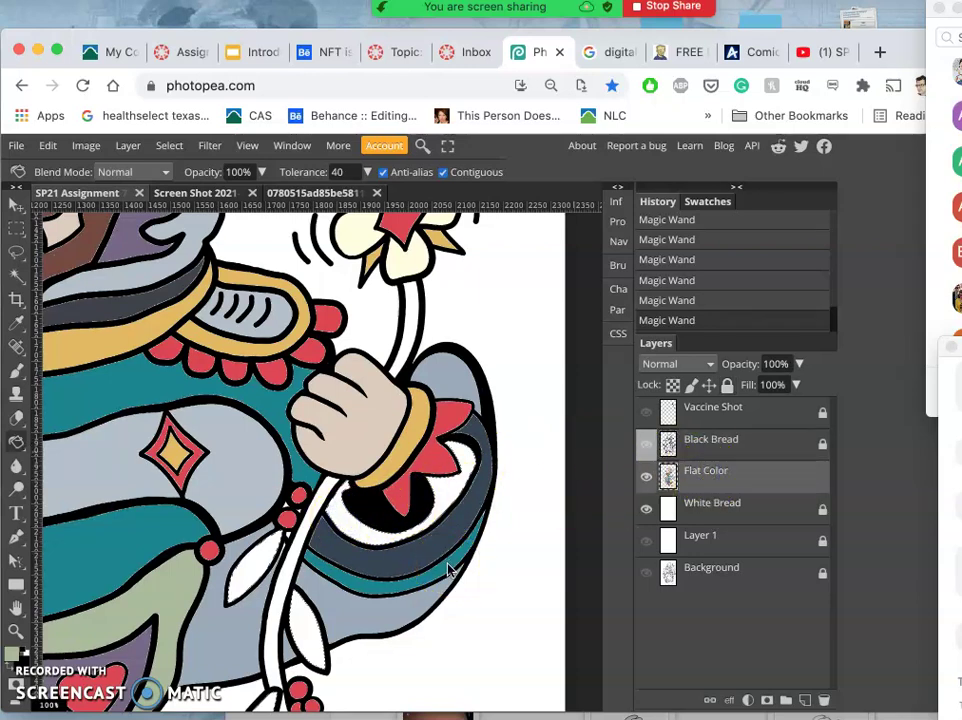
left_click(414, 564)
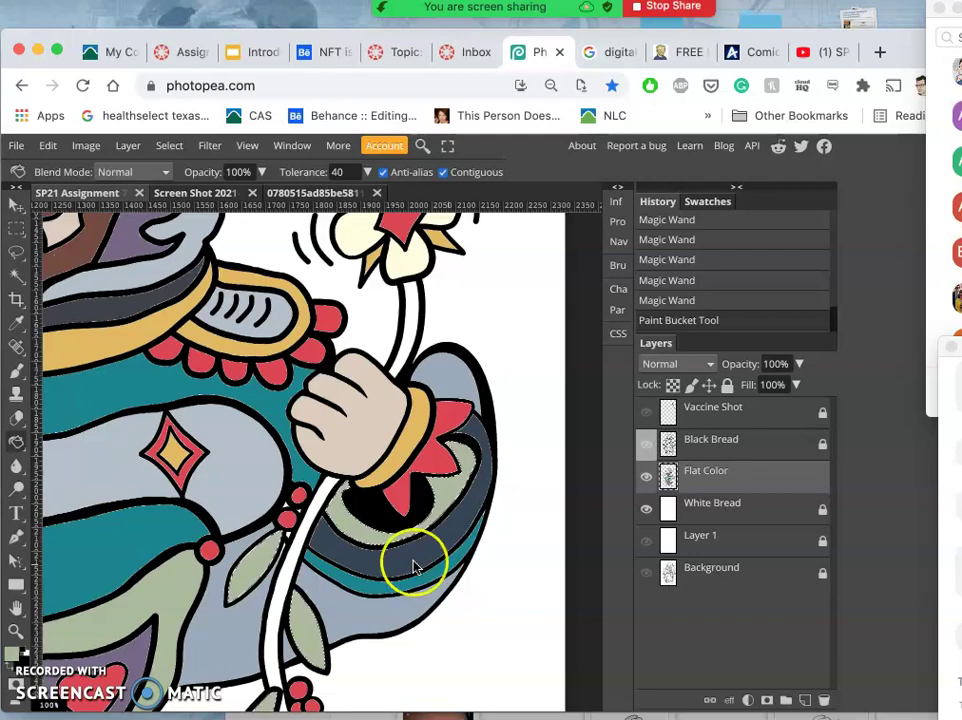
scroll(414, 567, "down", 10)
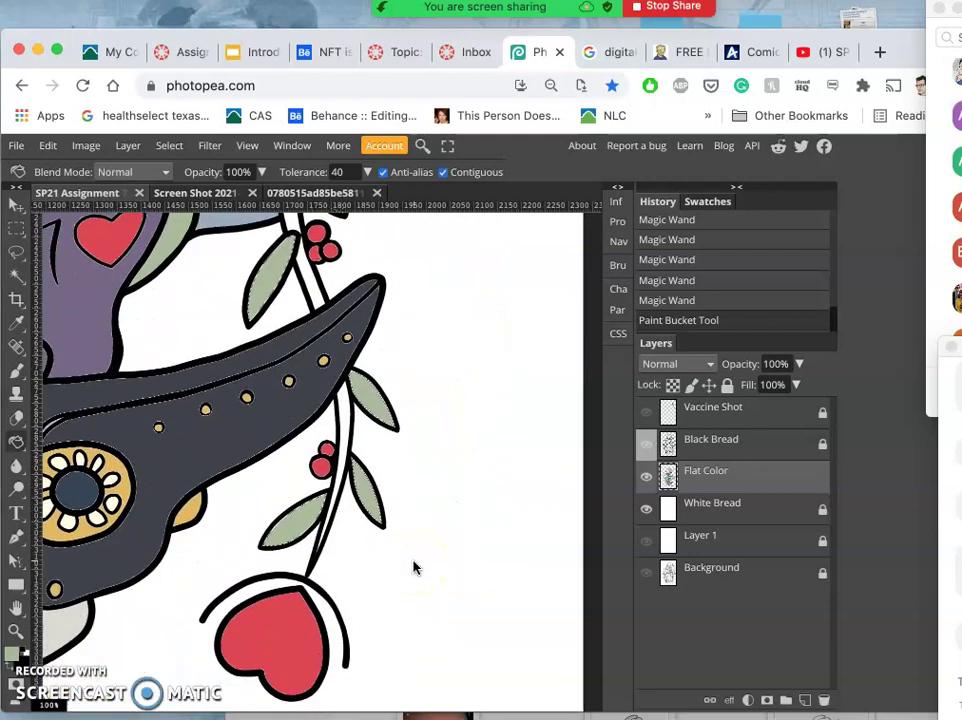
scroll(414, 567, "up", 10)
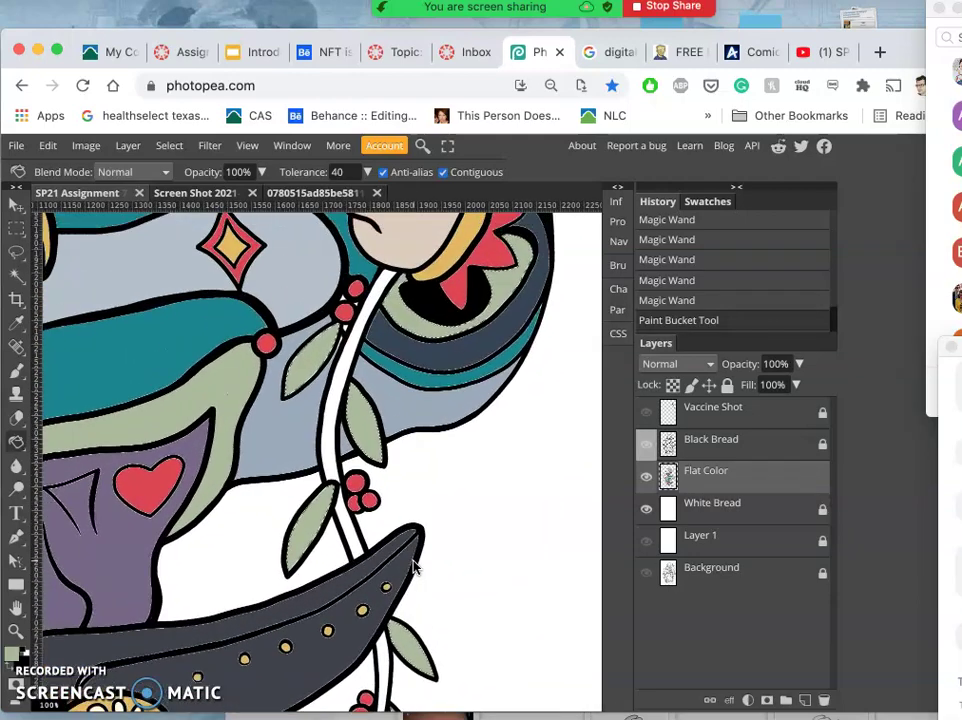
left_click(443, 383)
scroll(418, 392, "up", 5)
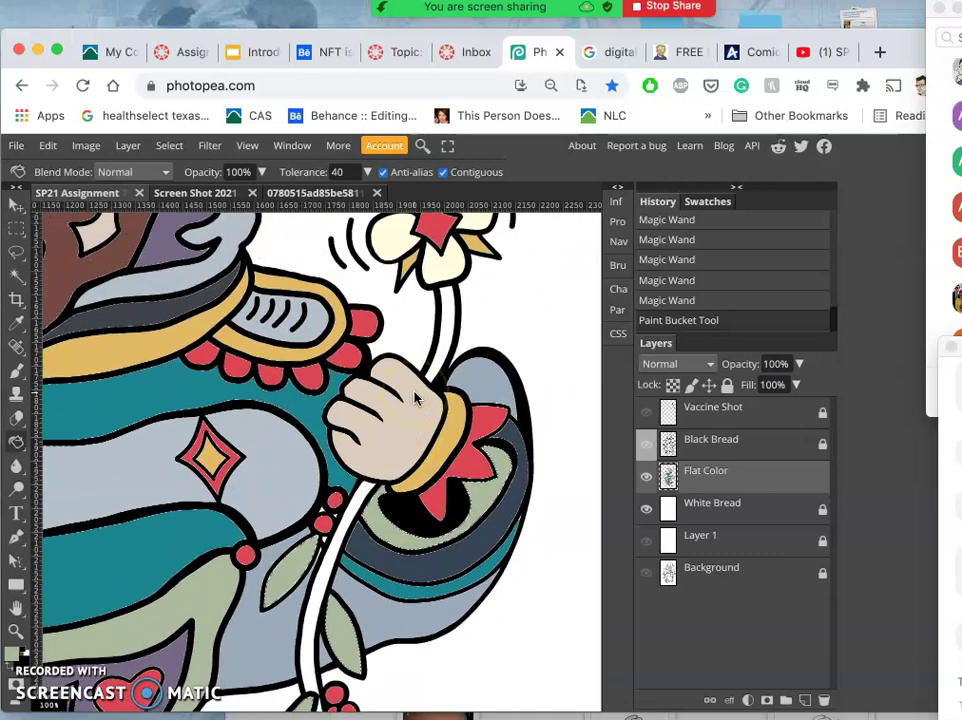
left_click(222, 196)
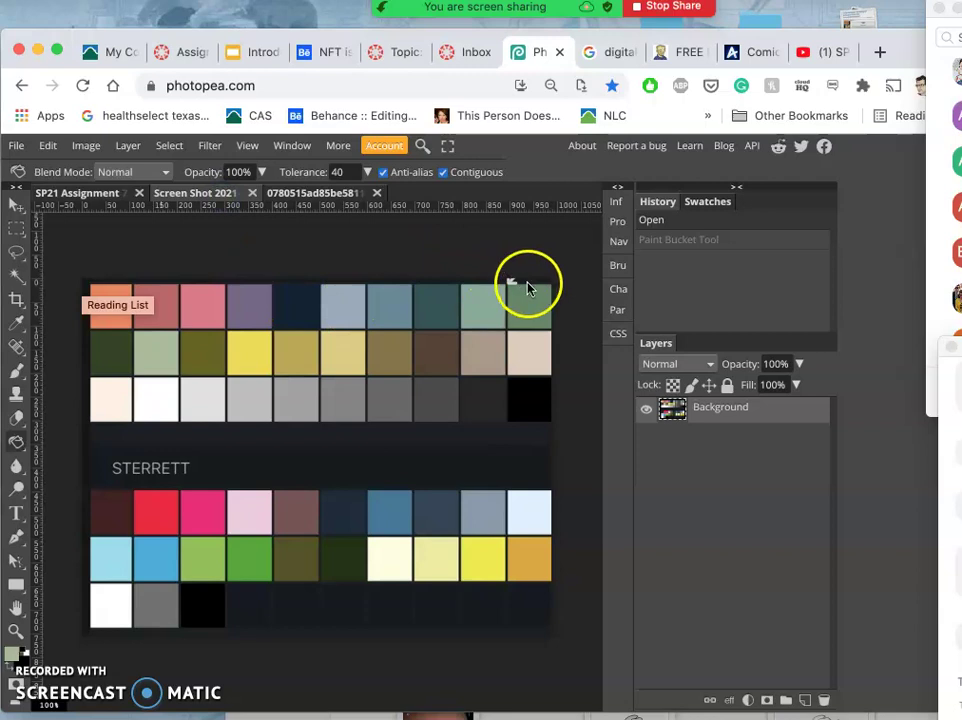
left_click(16, 322)
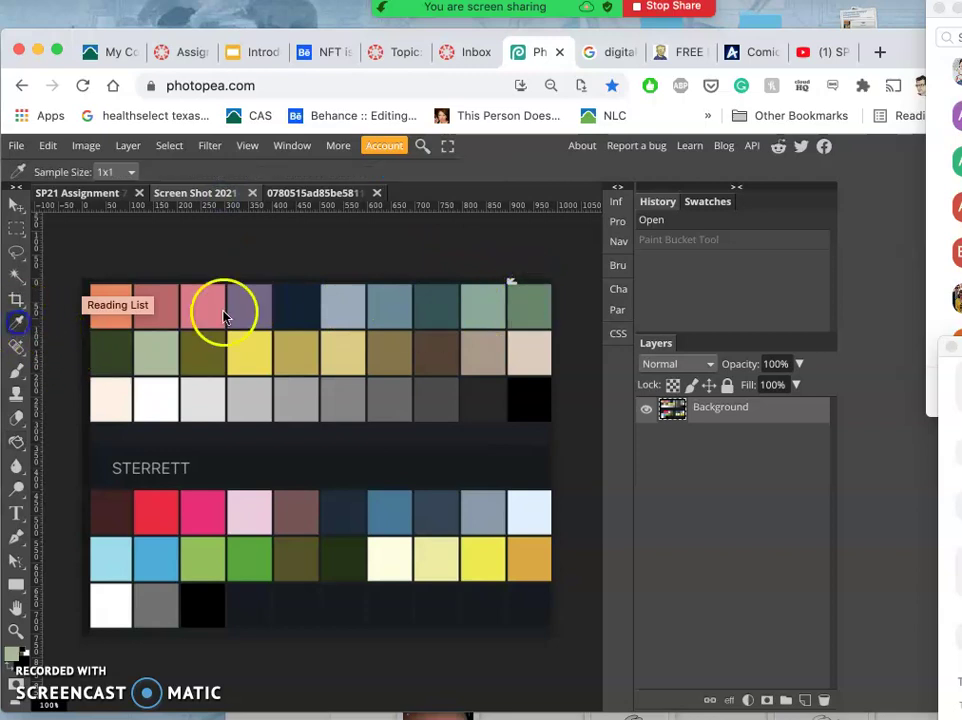
Step: Return to the SP21 Assignment illustration and Magic Wand the white stem on Black Bread
left_click(105, 196)
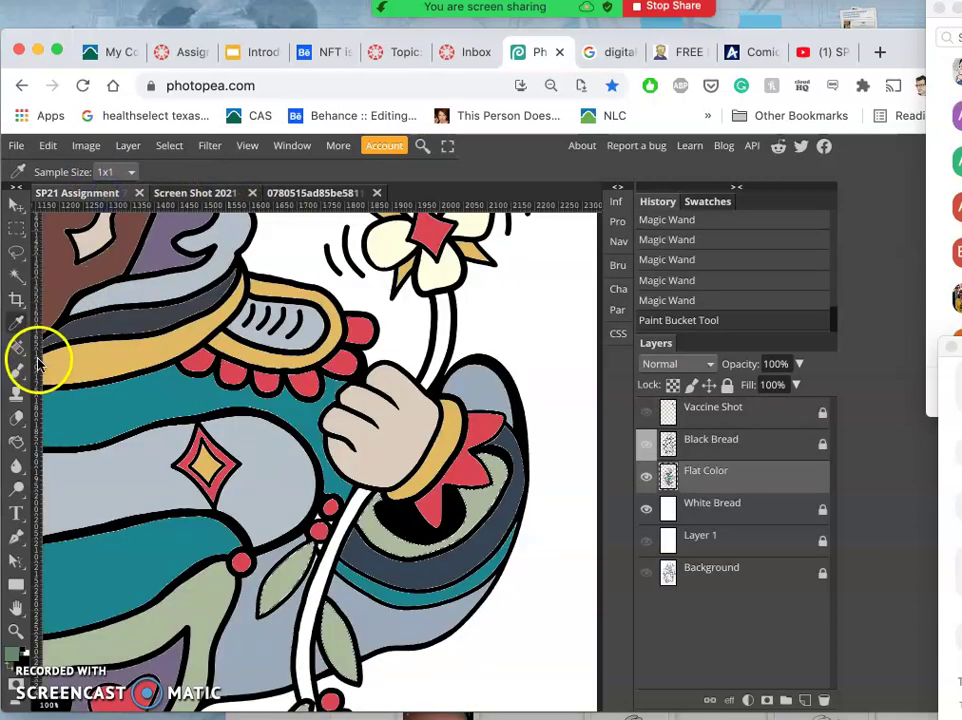
left_click(16, 443)
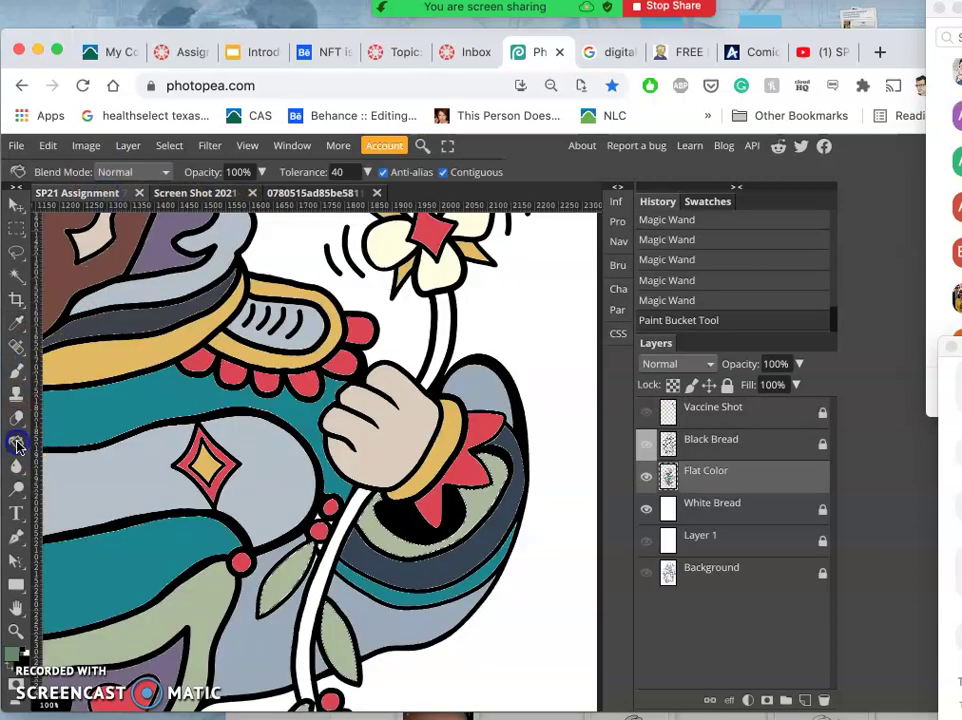
left_click(17, 277)
left_click(724, 443)
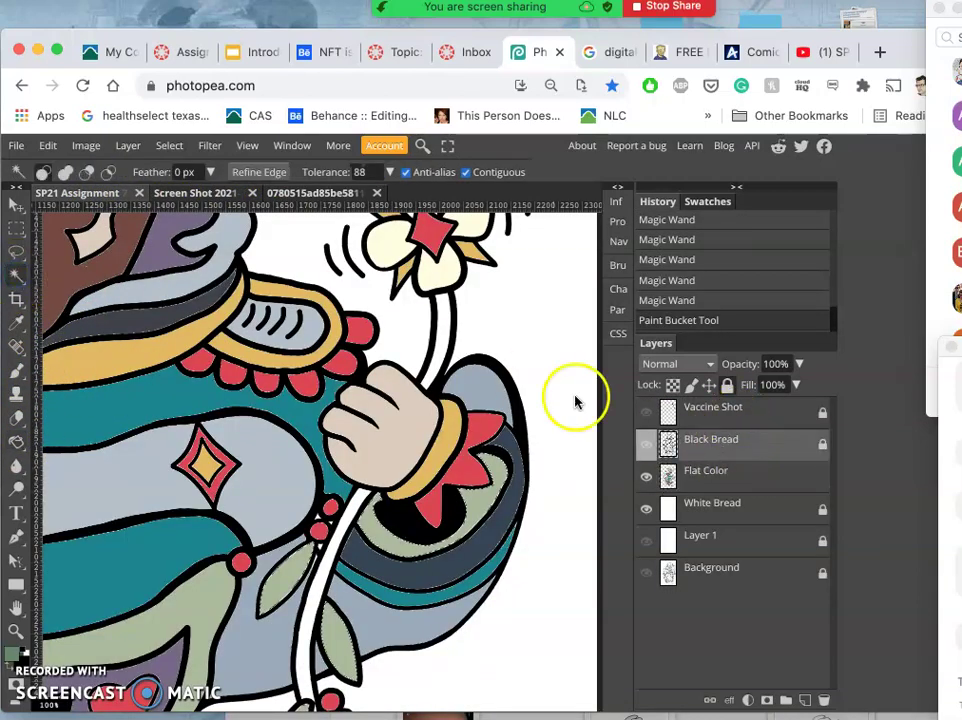
left_click(441, 330)
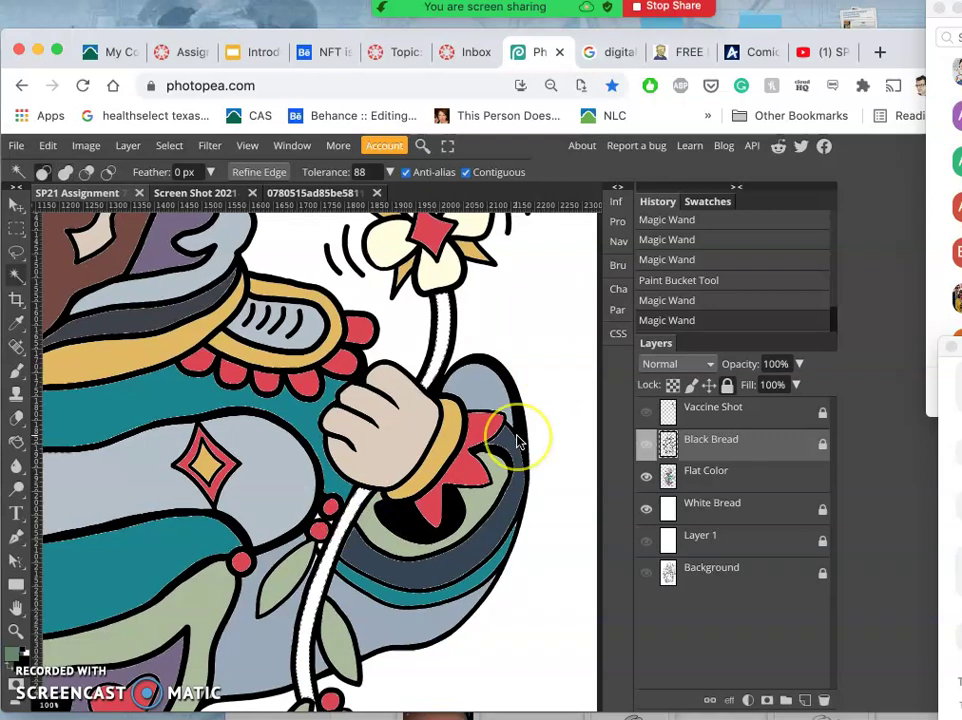
Step: Add the white stem area near the boat to the selection, then target the Flat Color layer
scroll(515, 440, "down", 5)
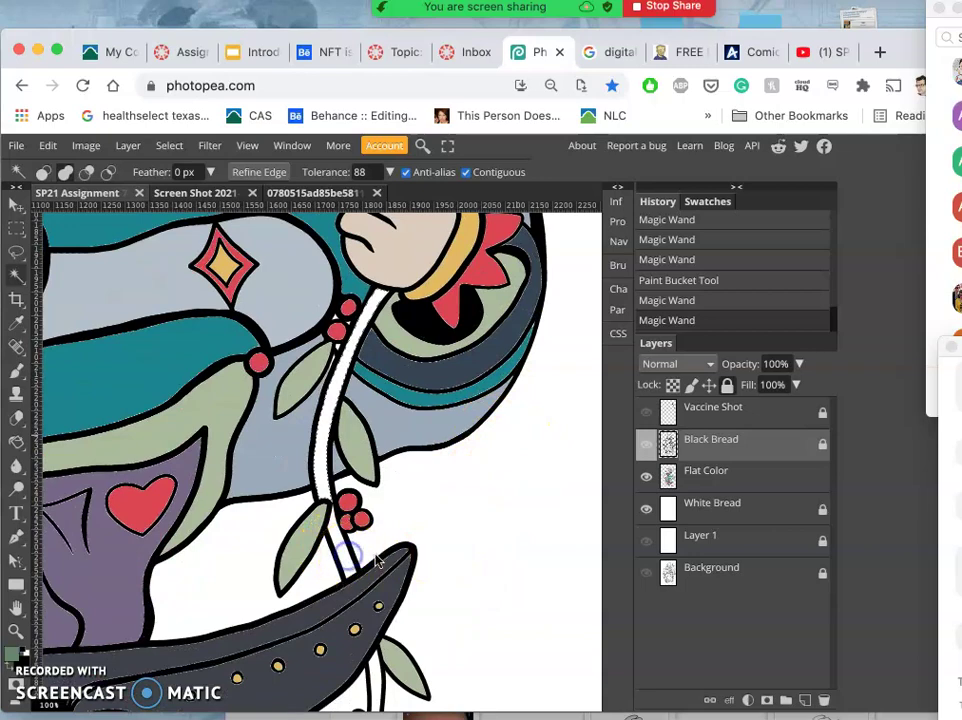
left_click(425, 554)
scroll(426, 556, "down", 3)
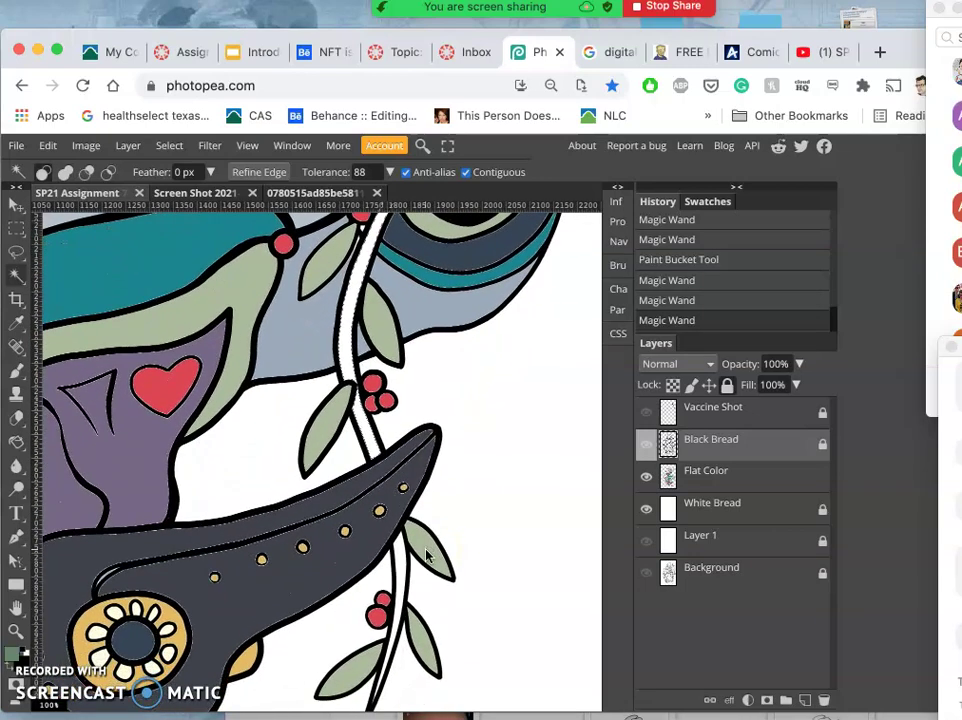
key("shift")
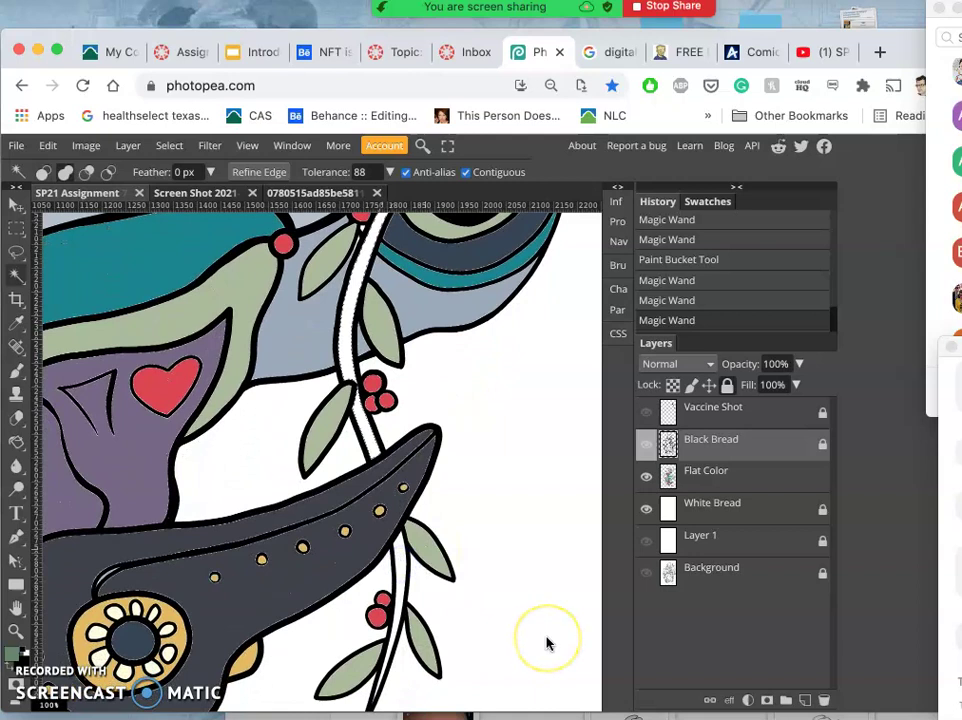
left_click(546, 643, "shift")
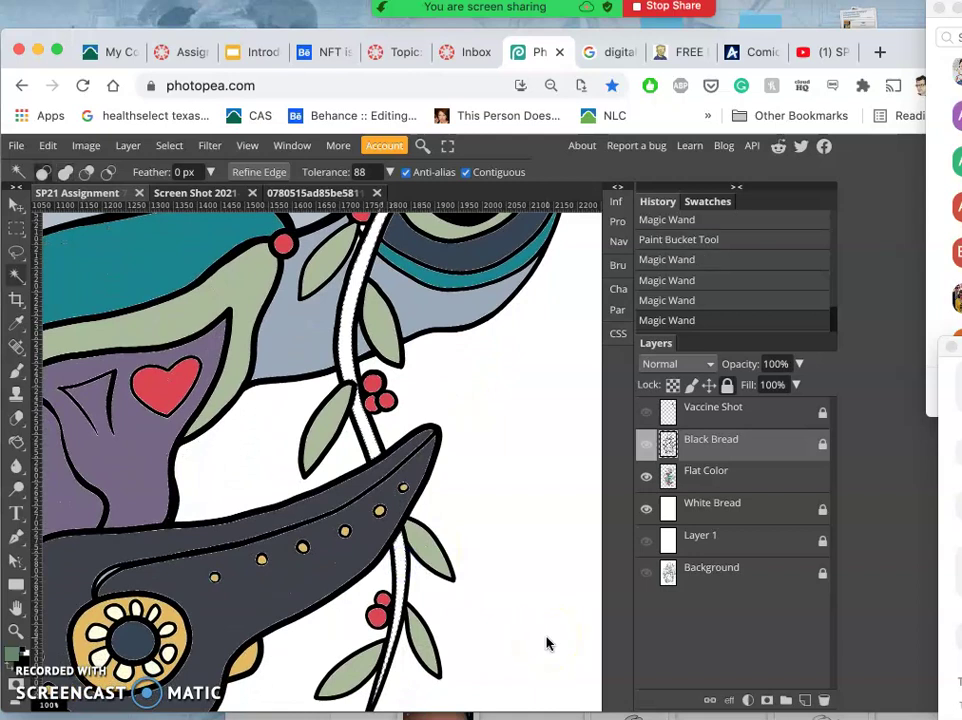
left_click(718, 475)
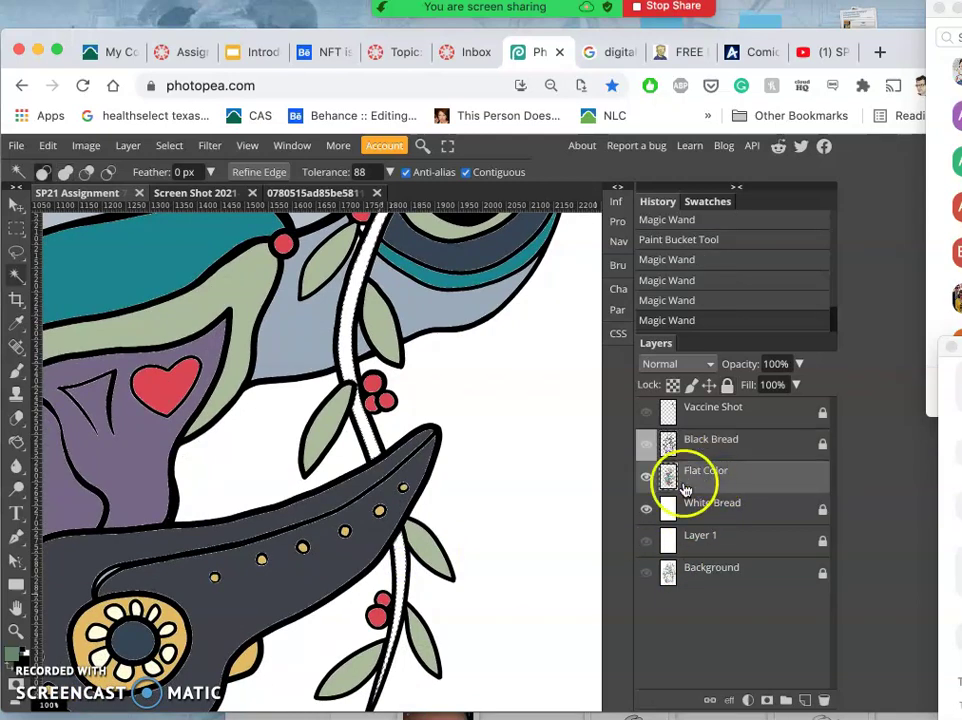
Step: Bucket-fill the selected stem running past the boat with green, then zoom toward the berries
left_click(17, 441)
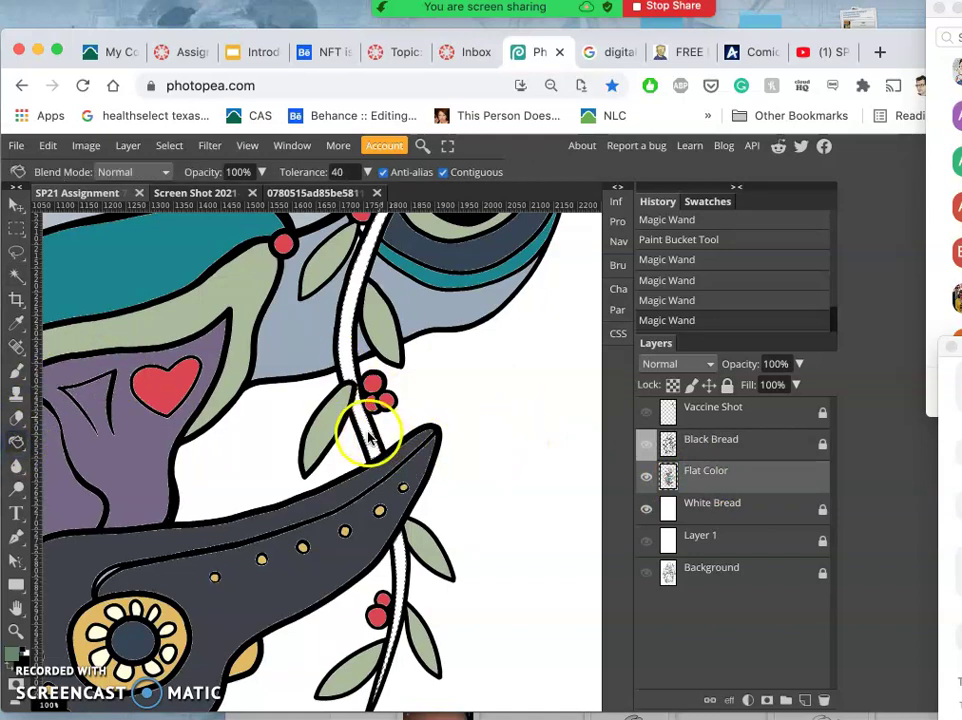
left_click(490, 545)
scroll(507, 507, "up", 5)
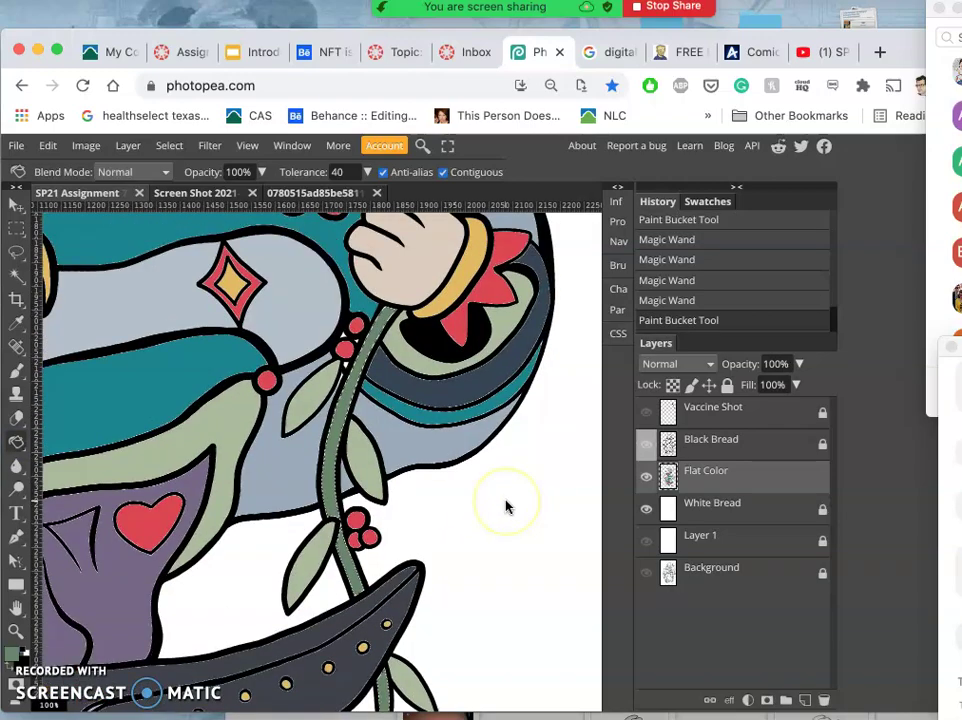
scroll(507, 507, "up", 5)
scroll(507, 507, "down", 6)
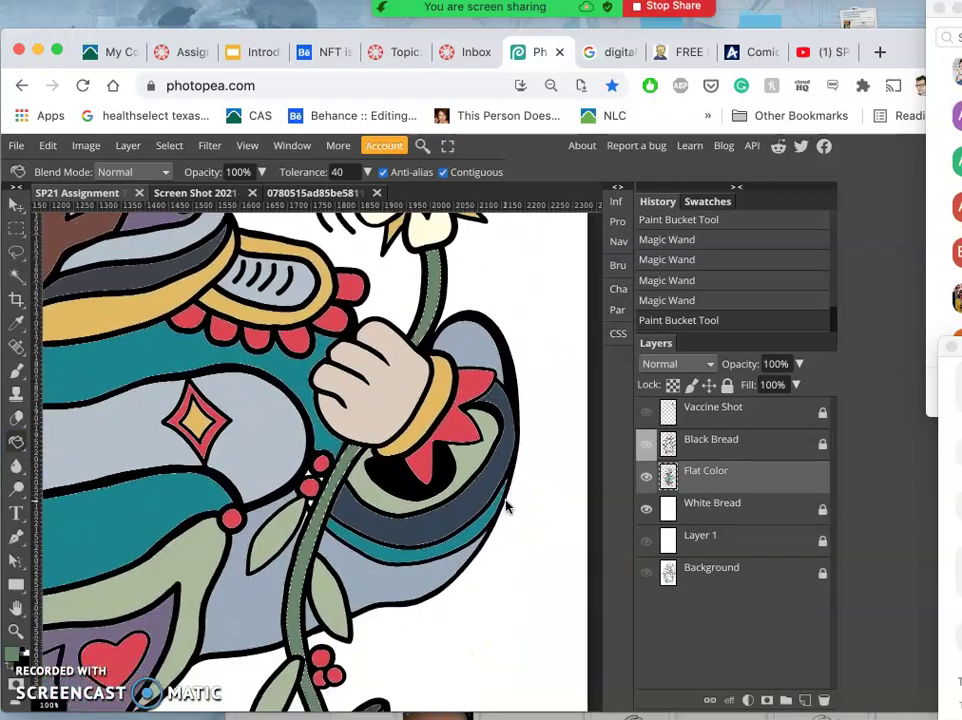
scroll(507, 507, "down", 7)
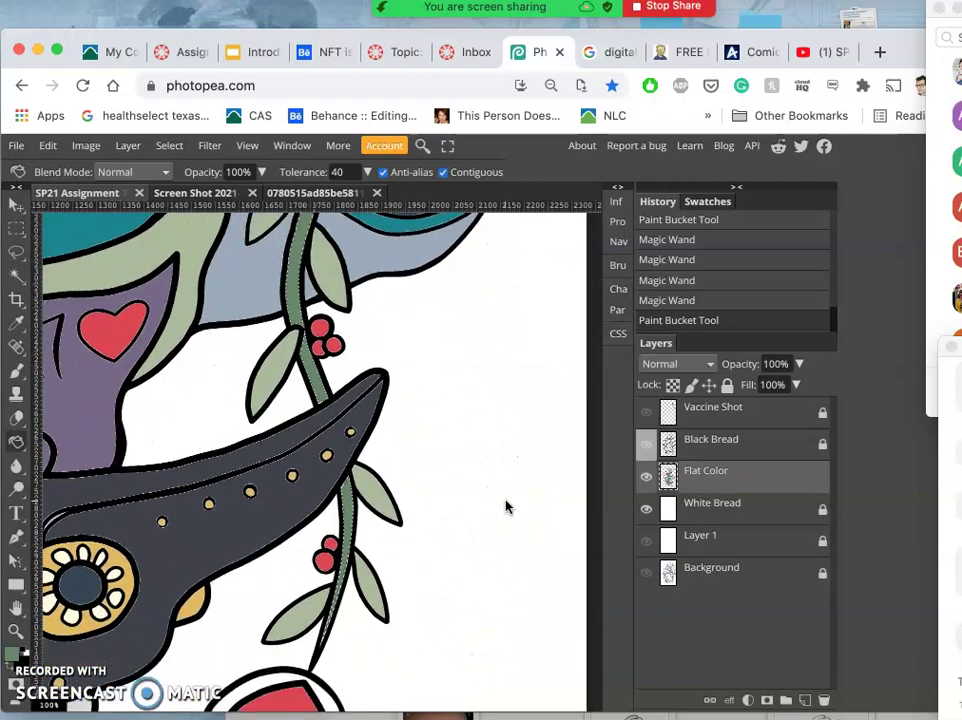
scroll(507, 507, "up", 8)
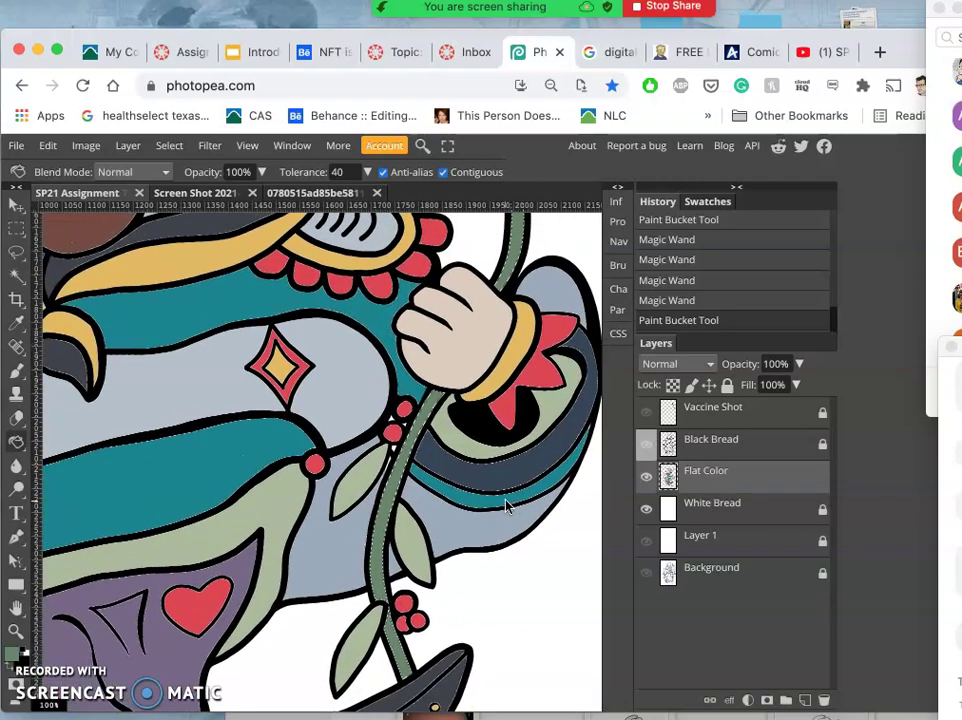
scroll(507, 507, "up", 3)
scroll(507, 507, "up", 3)
scroll(507, 507, "right", 3)
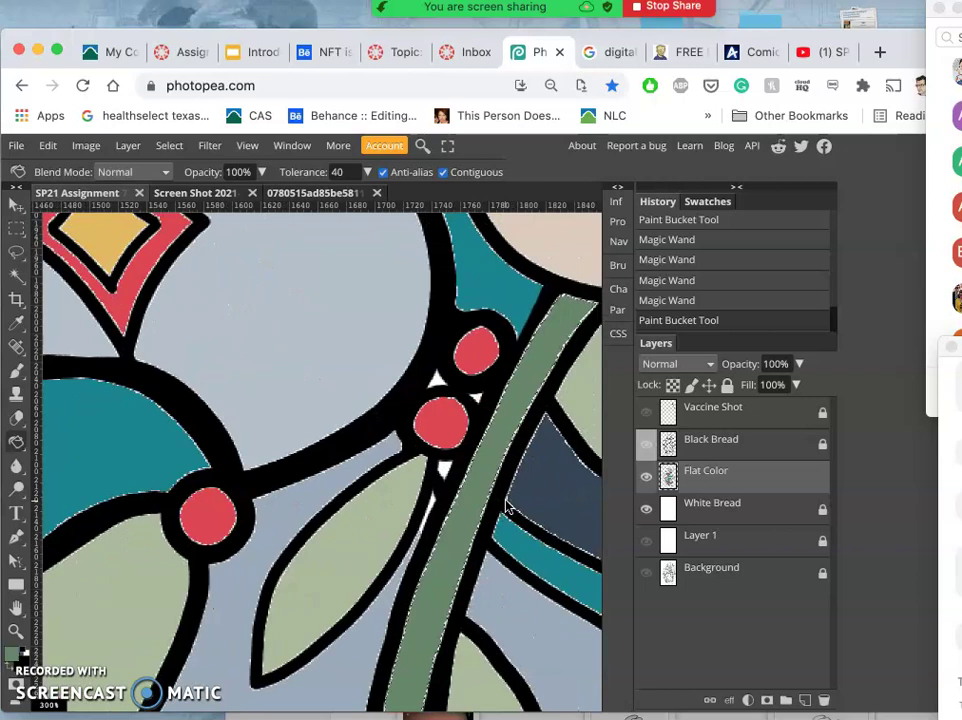
Step: Sample the teal colour from the artwork and clear the current selection
scroll(507, 507, "right", 5)
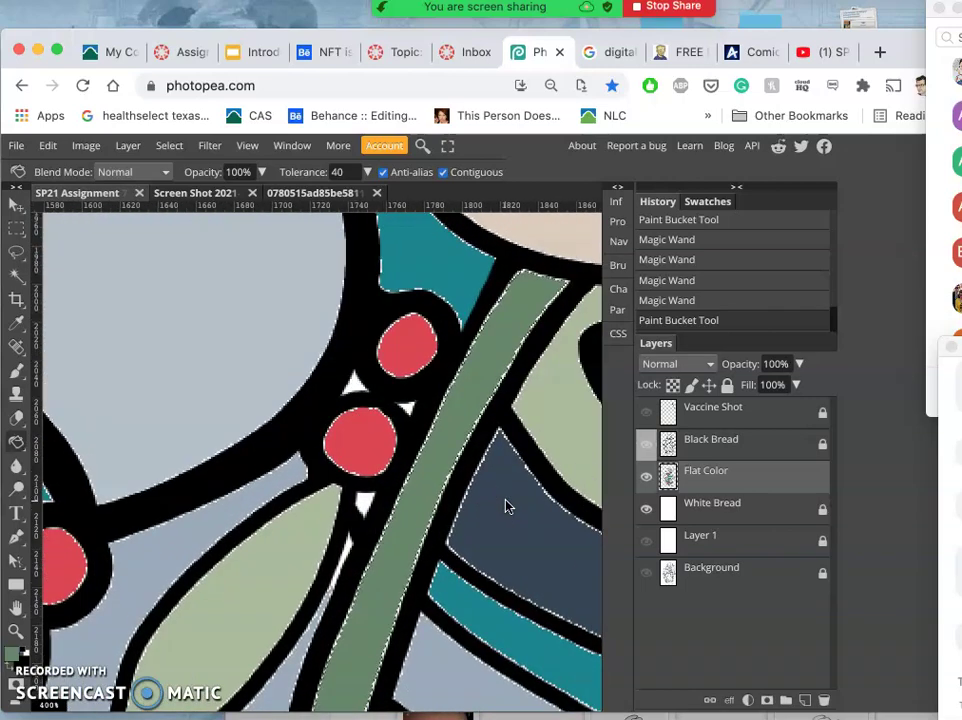
scroll(345, 513, "up", 3)
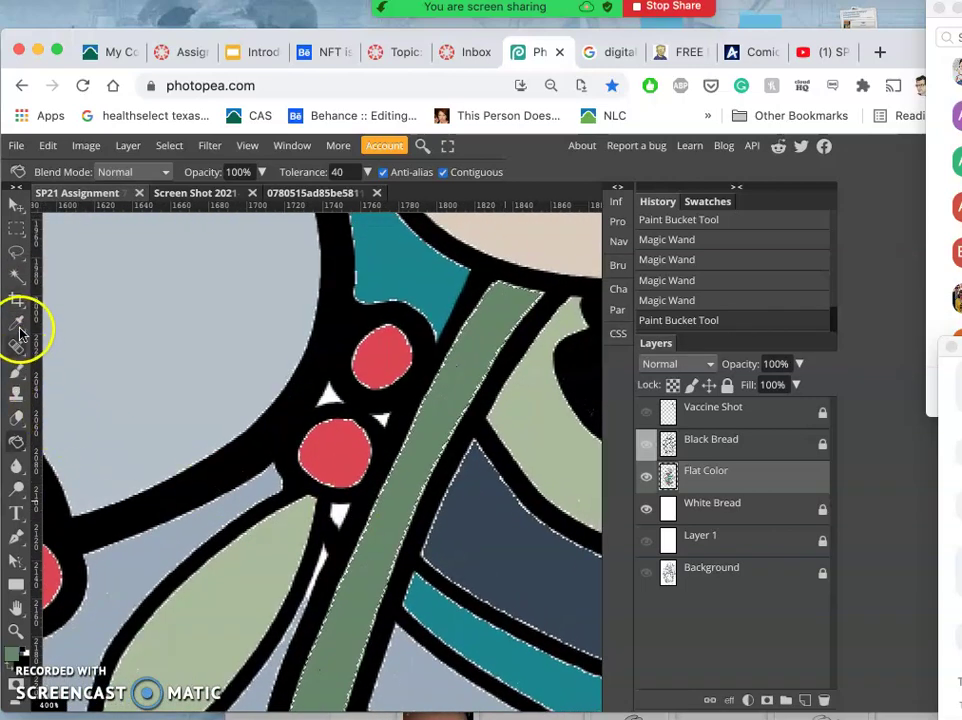
left_click(18, 323)
left_click(425, 268)
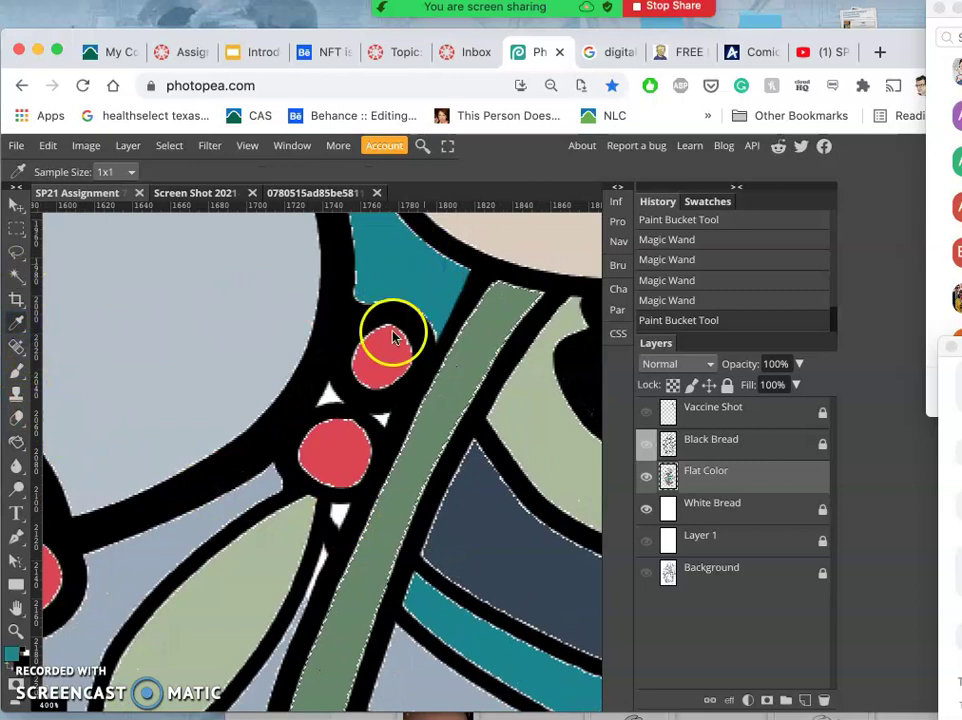
key("ctrl+d")
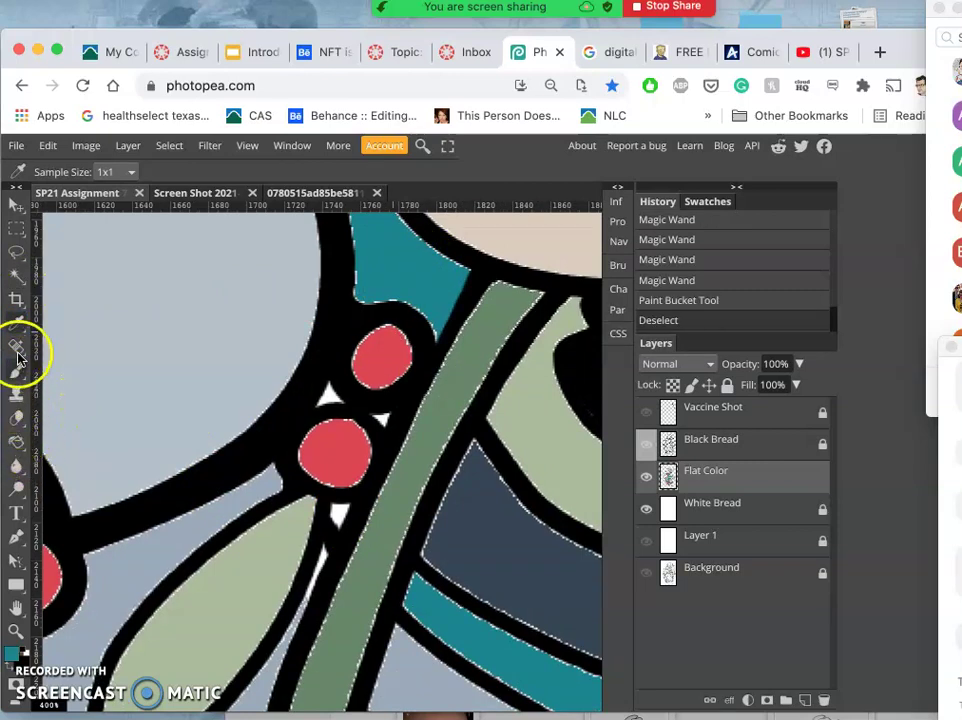
Step: Magic Wand the small white triangles by the berries on Black Bread, undoing the oversized pick
left_click(697, 441)
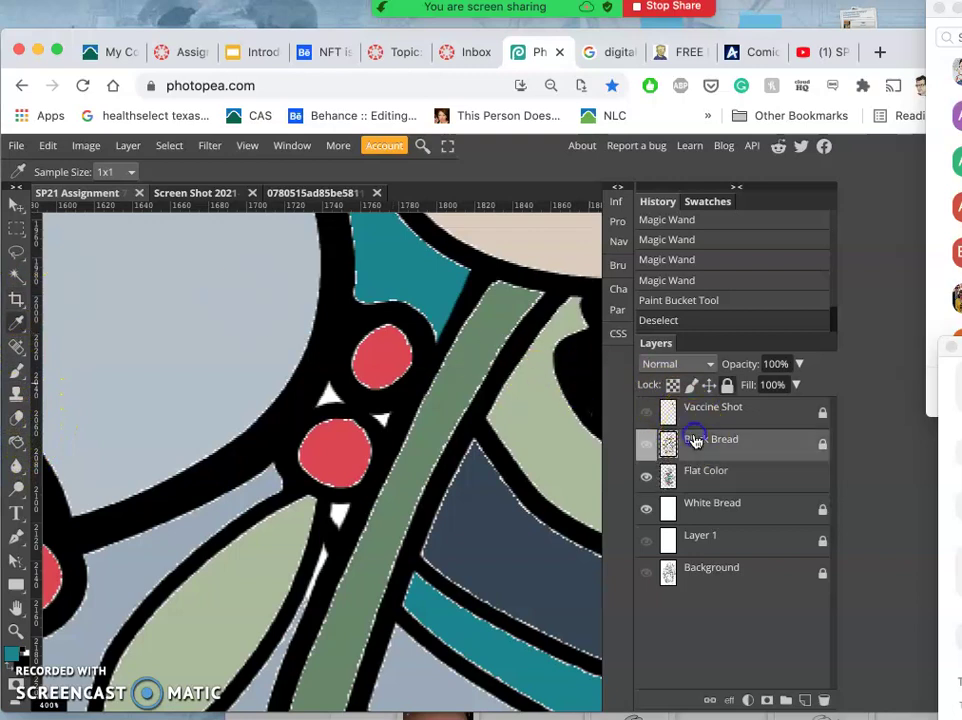
left_click(16, 273)
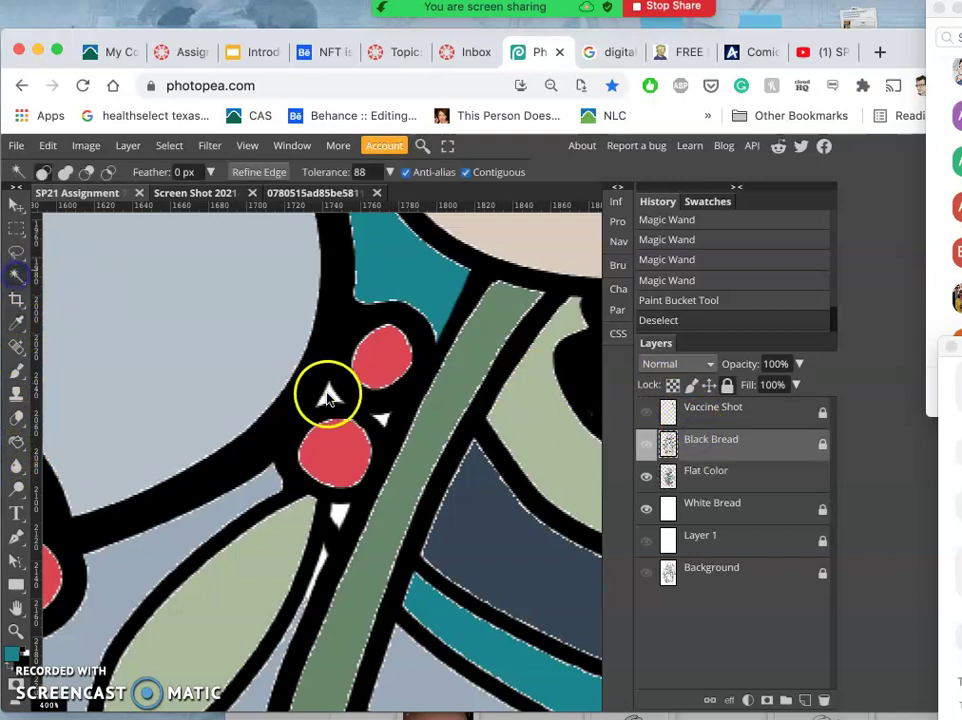
left_click(383, 422)
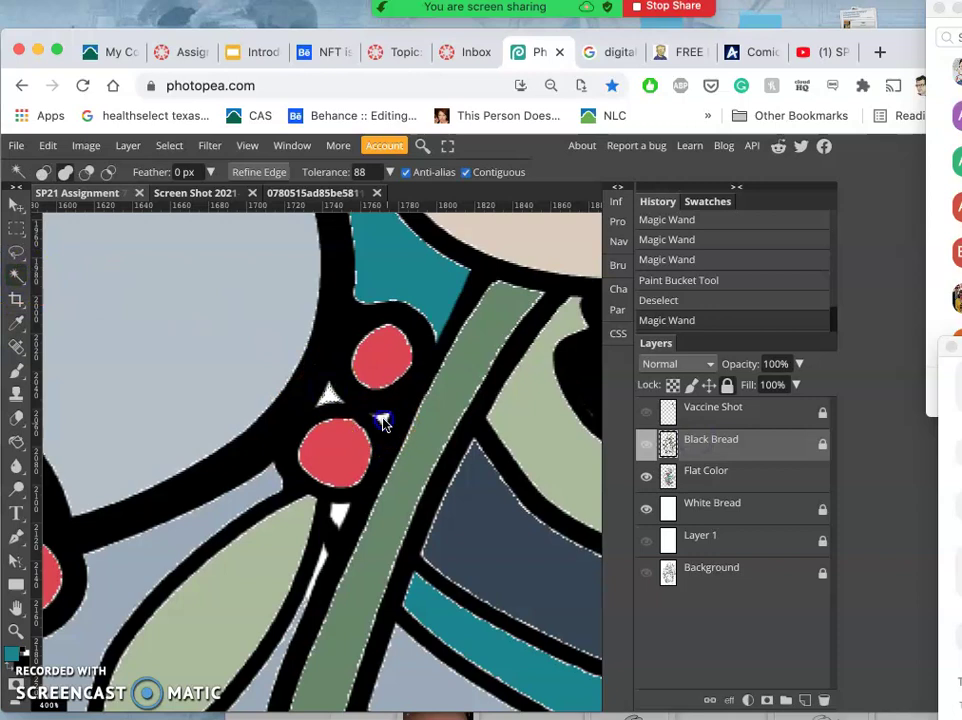
left_click(340, 512)
left_click(340, 514)
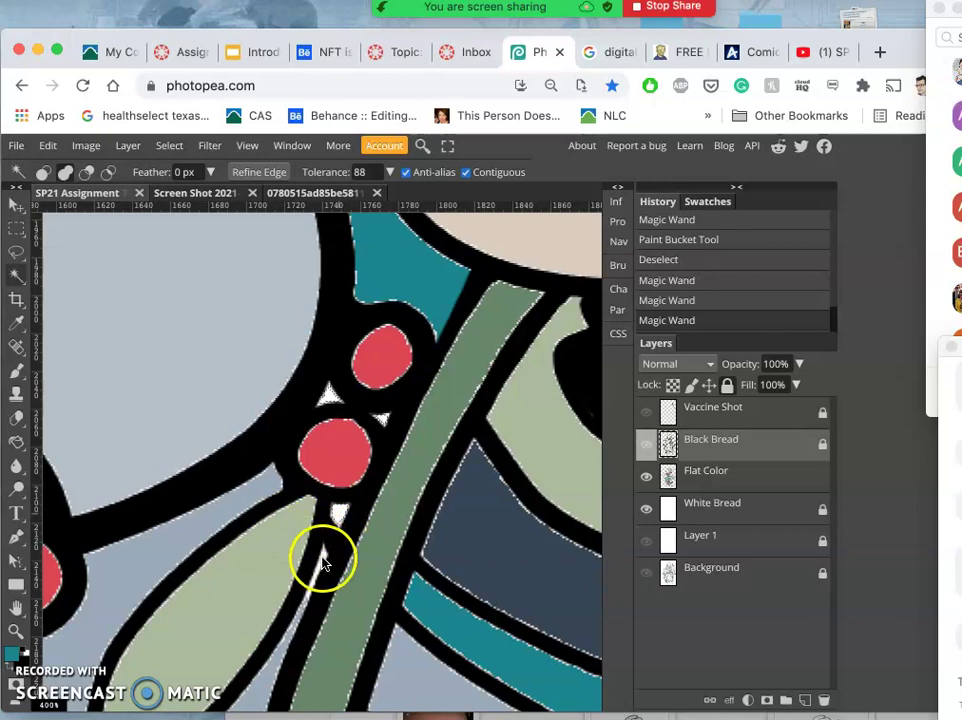
left_click(401, 593)
key("super+z")
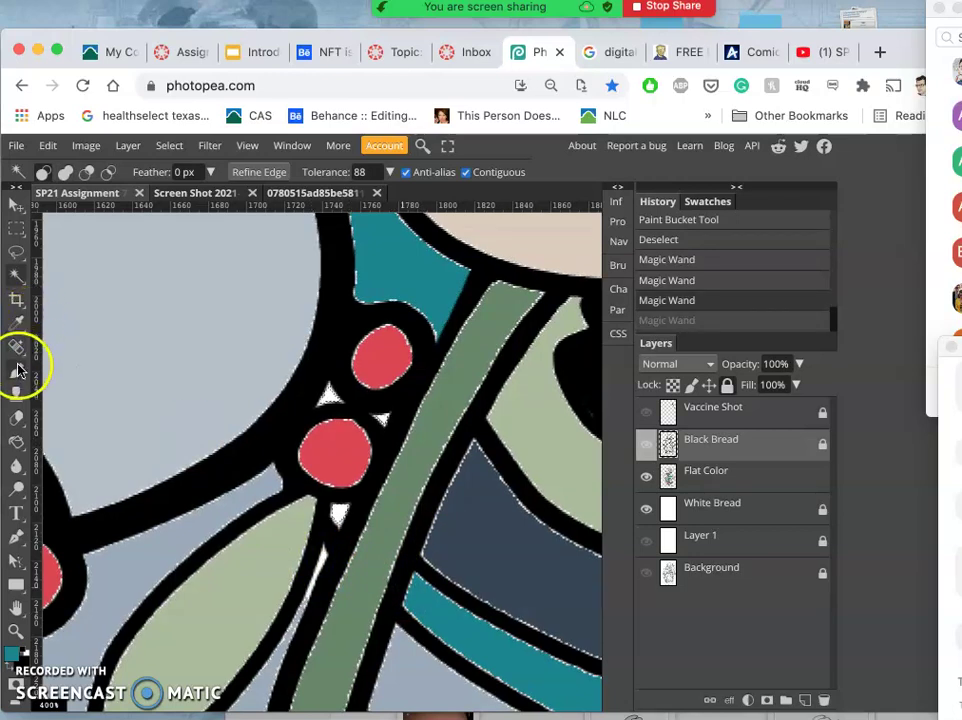
Step: Bucket-fill the white triangles beside the berries with teal on the Flat Color layer
left_click(15, 440)
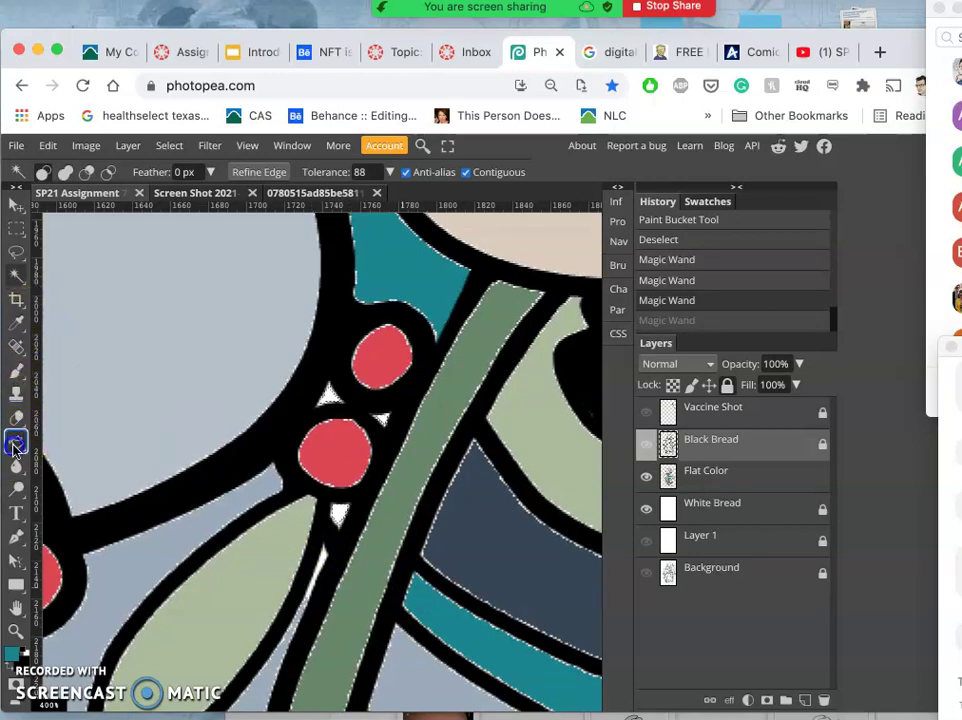
left_click(700, 474)
left_click(383, 420)
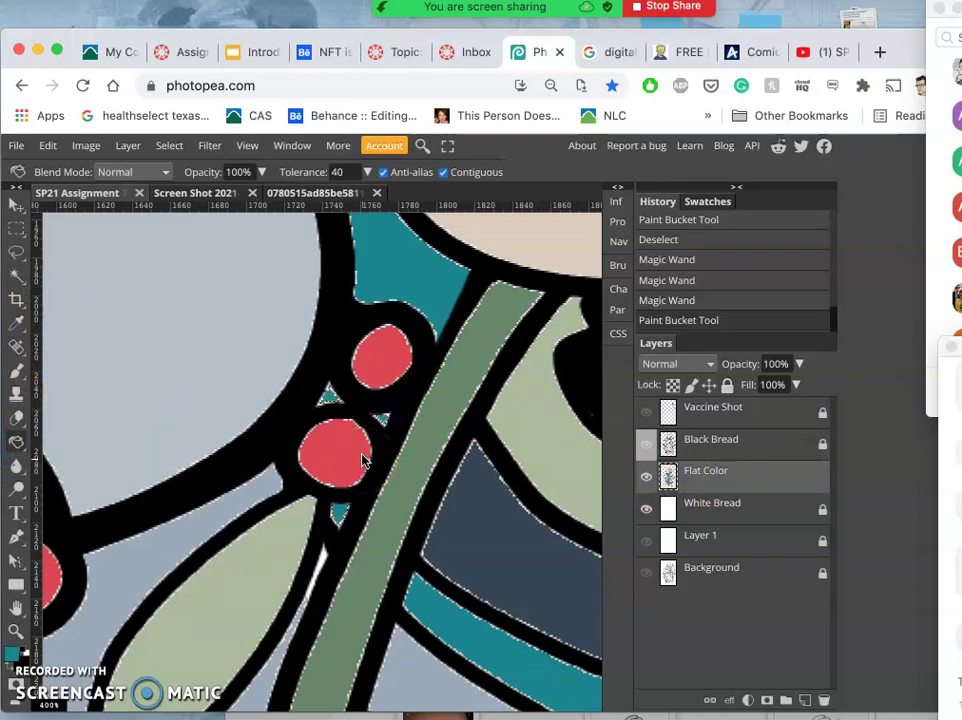
left_click(361, 457)
left_click(382, 522)
Step: Brush a few dabs onto the white sliver beside the stem
scroll(385, 532, "down", 2)
scroll(383, 530, "down", 2)
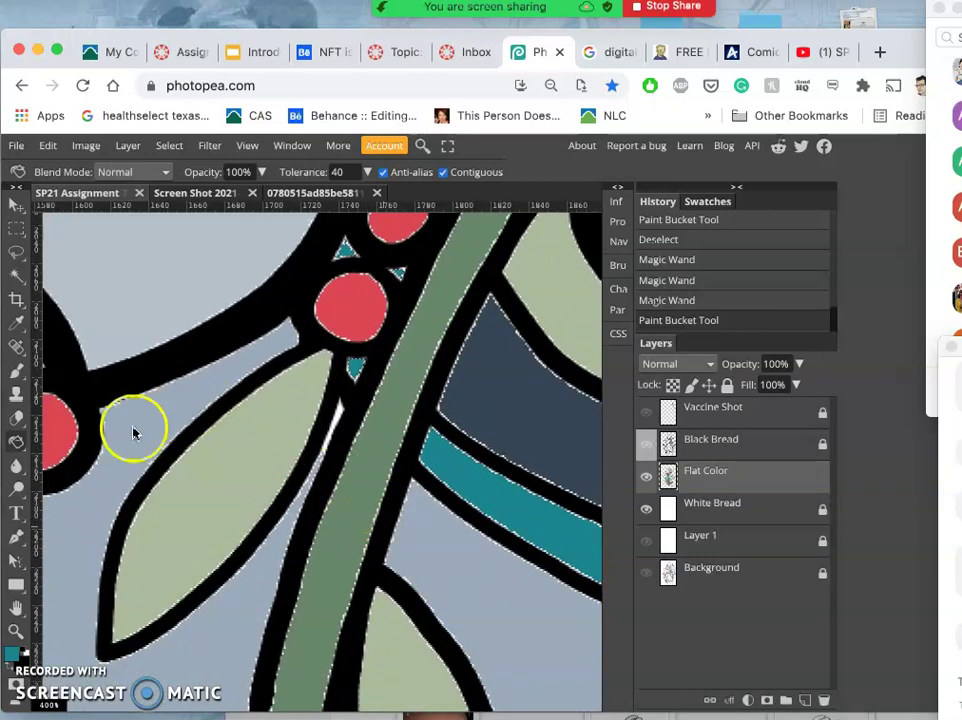
left_click(16, 371)
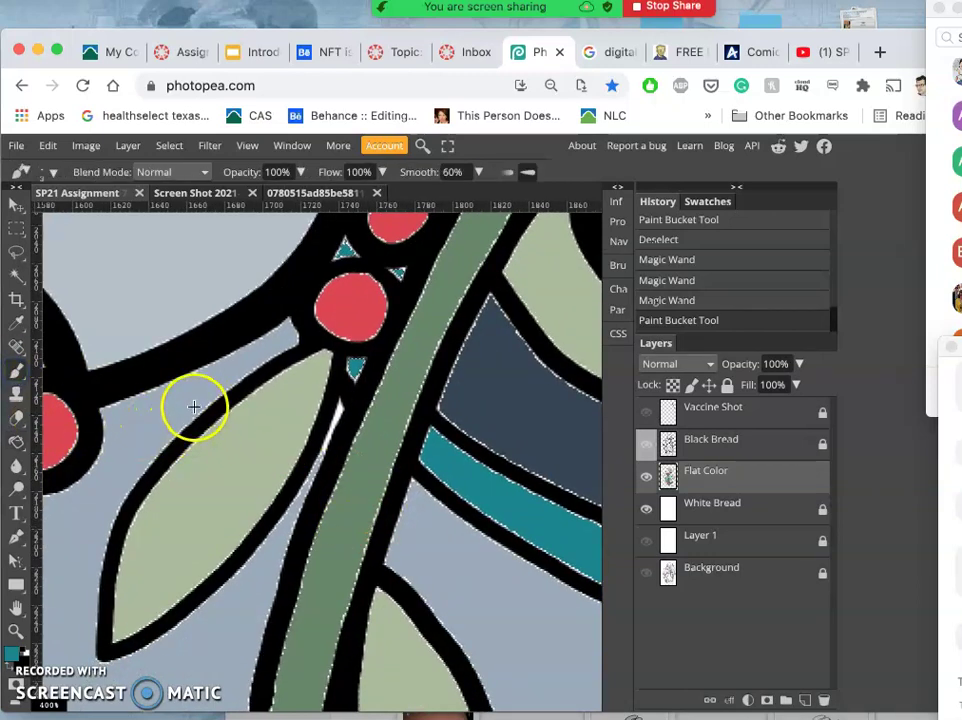
left_click(337, 408)
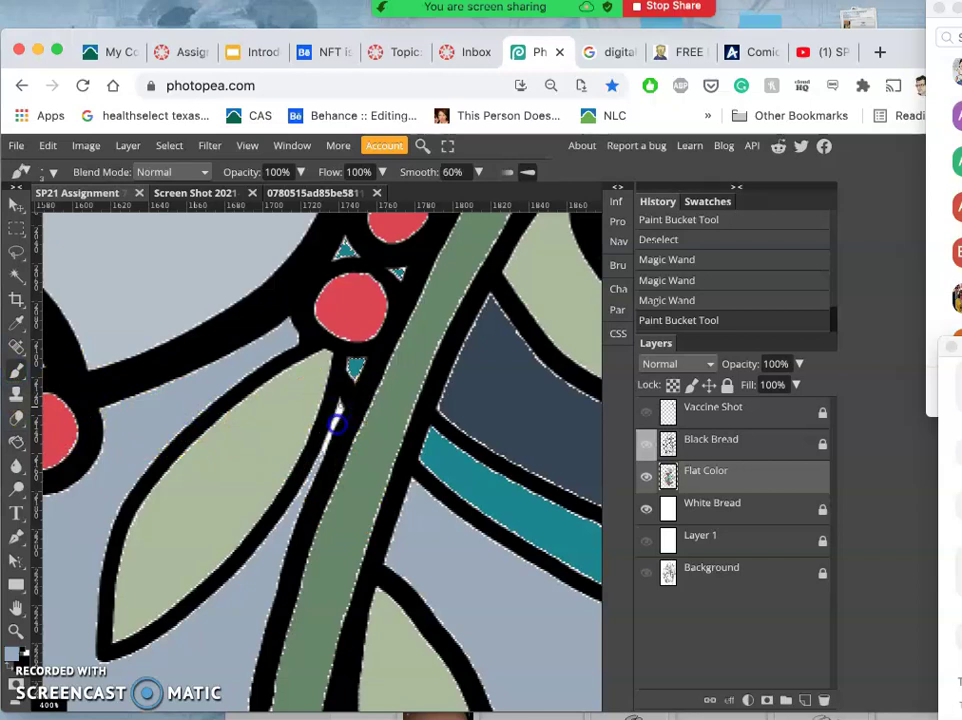
left_click(335, 390)
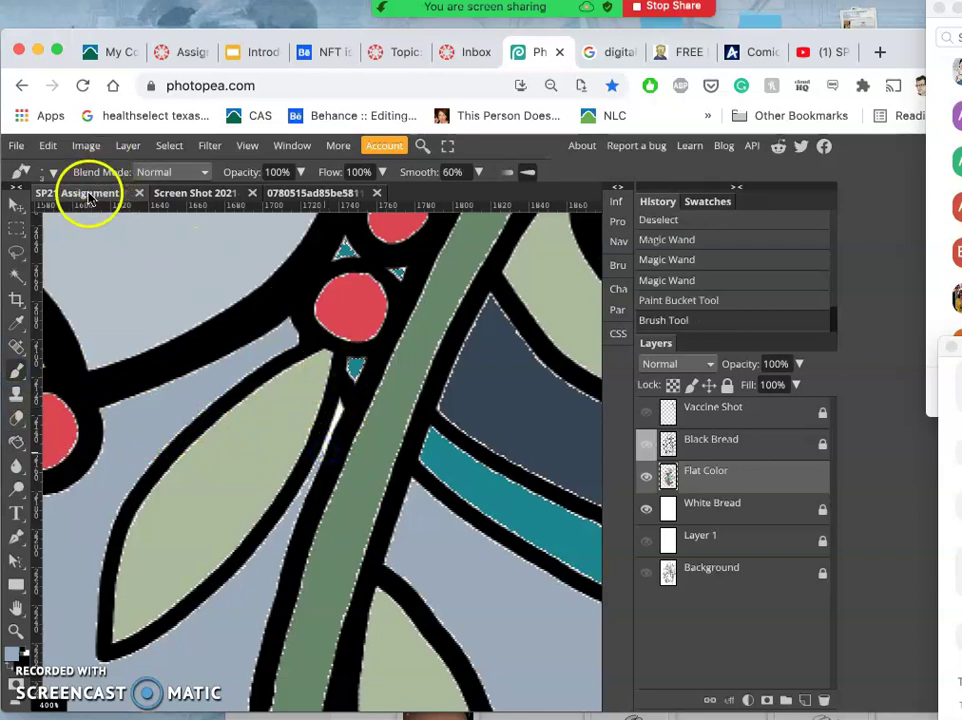
Step: Set the brush to 13 px, clear the selection, and paint over the whole sliver
left_click(45, 172)
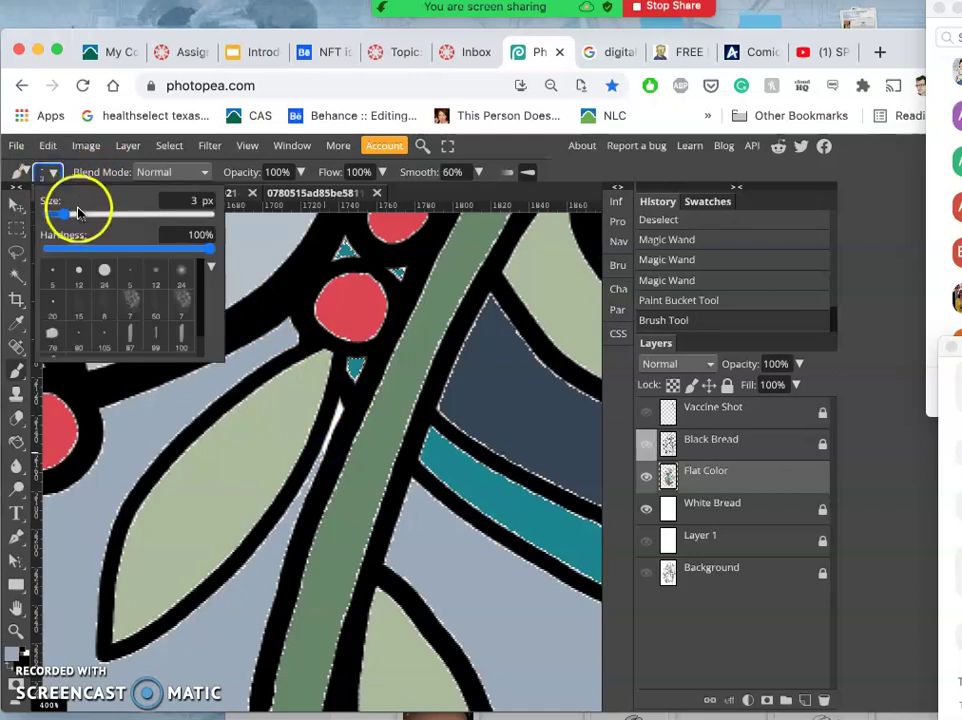
left_click(78, 212)
mouse_move(318, 382)
left_mouse_down()
mouse_move(353, 430)
mouse_move(354, 412)
mouse_move(341, 408)
mouse_move(325, 449)
left_mouse_up()
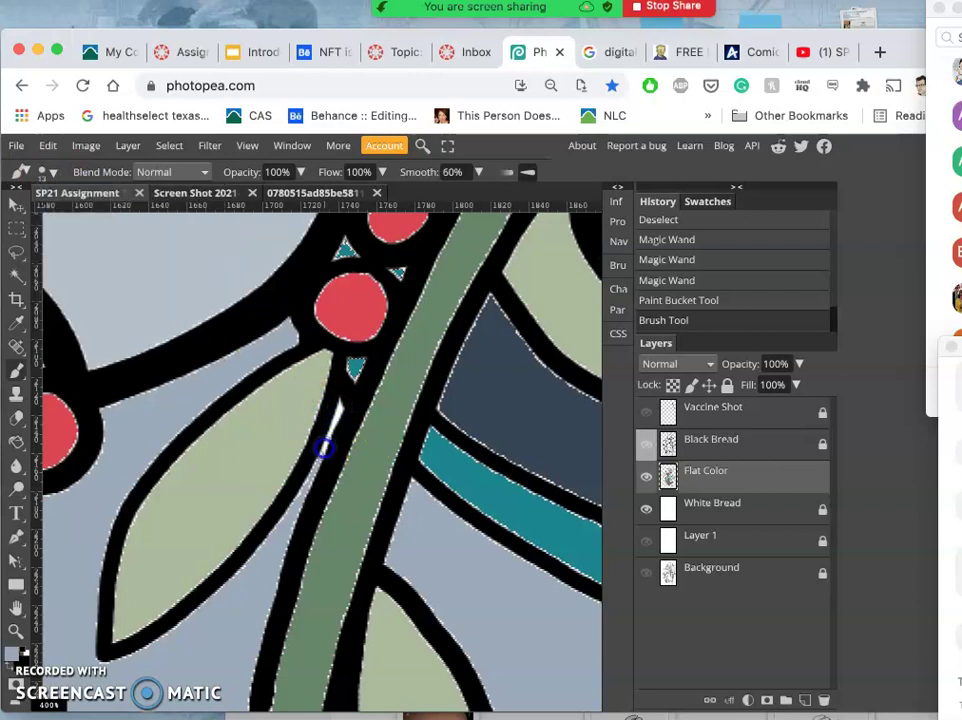
key("ctrl+d")
left_click(330, 425)
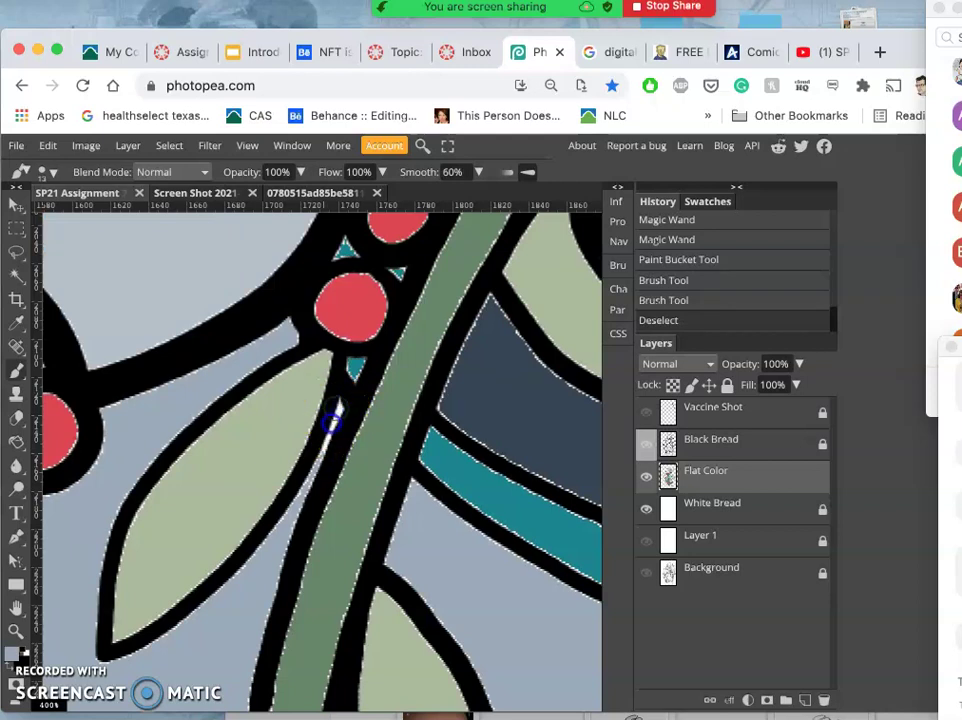
left_click_drag(333, 421, 317, 462)
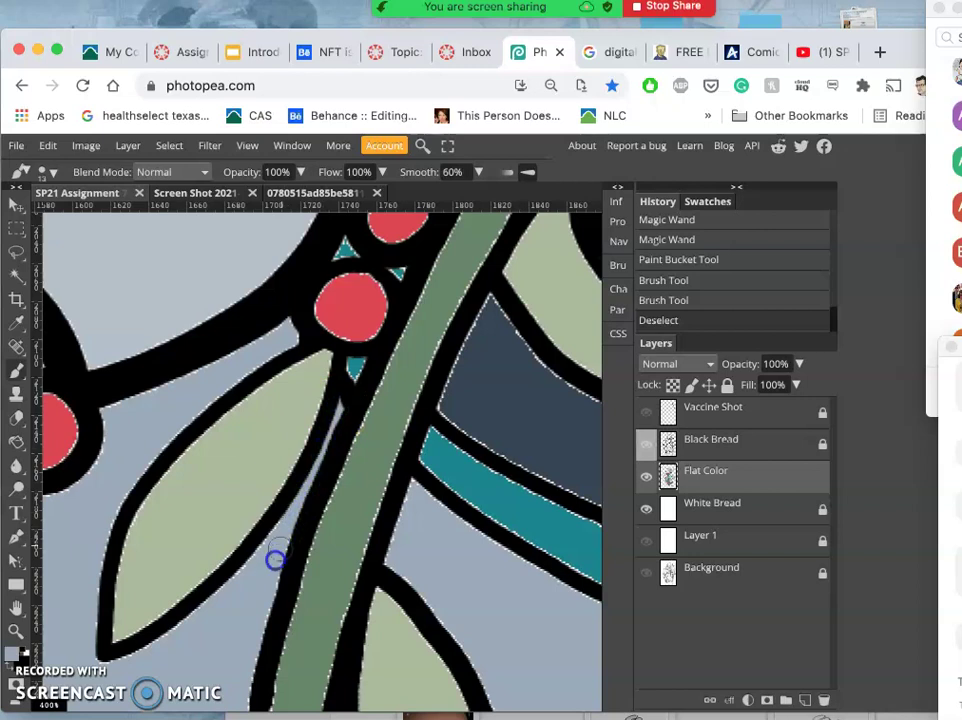
left_click(389, 520)
scroll(405, 450, "up", 3)
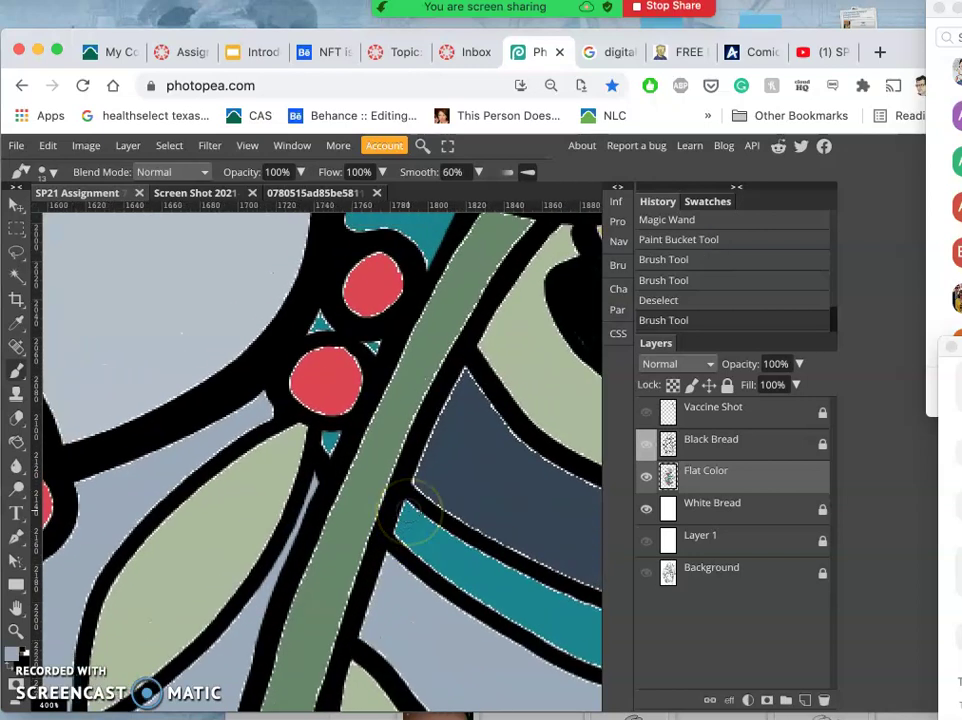
scroll(433, 430, "down", 6)
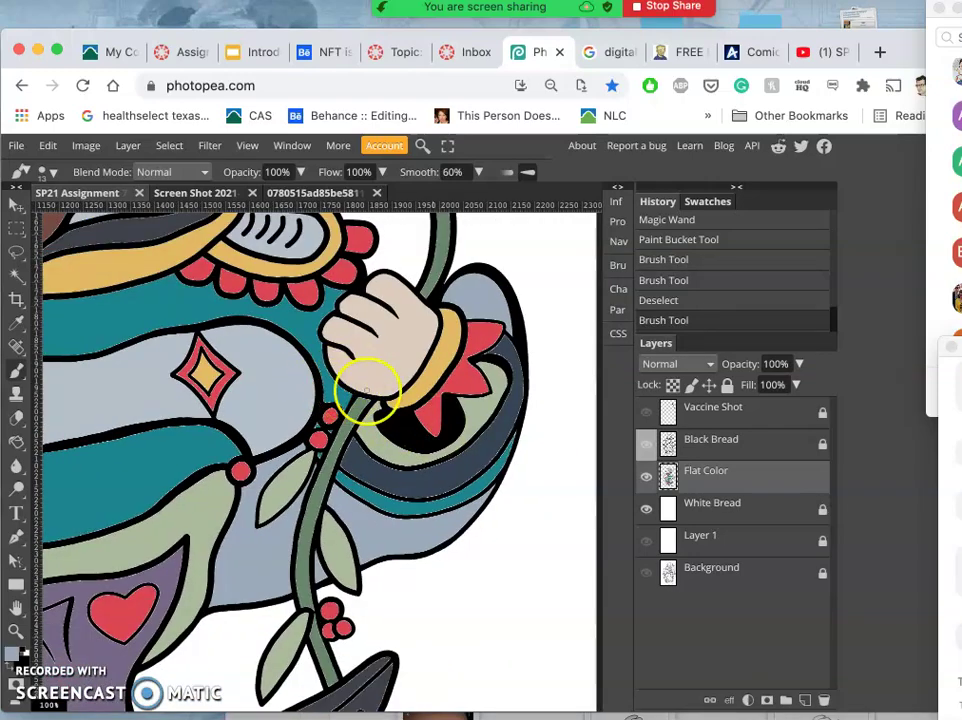
scroll(366, 390, "left", 5)
scroll(366, 390, "left", 3)
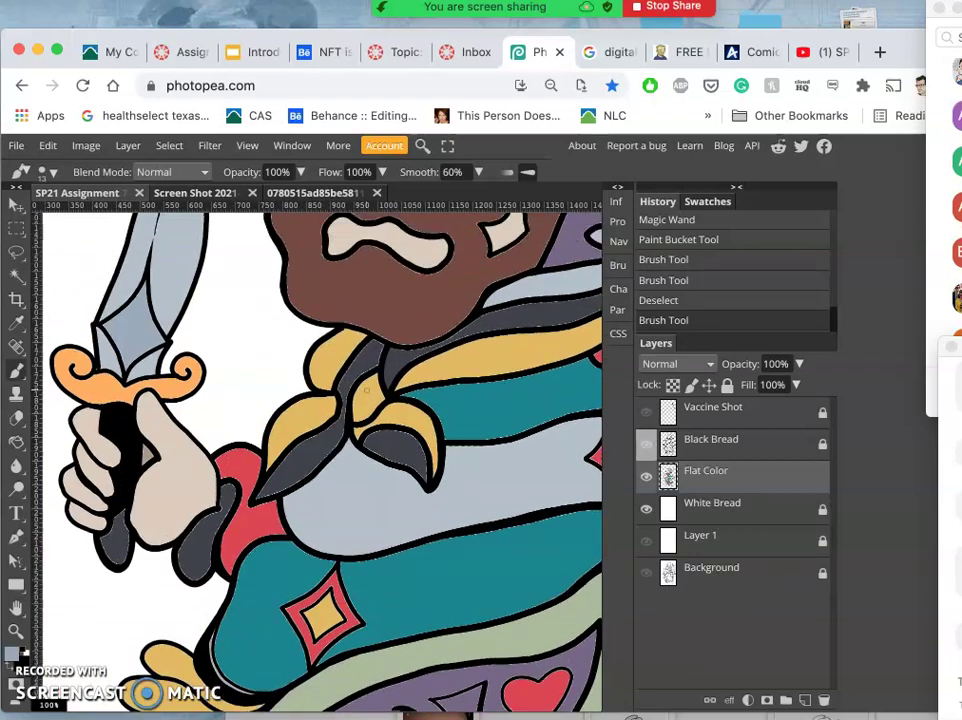
scroll(366, 390, "up", 10)
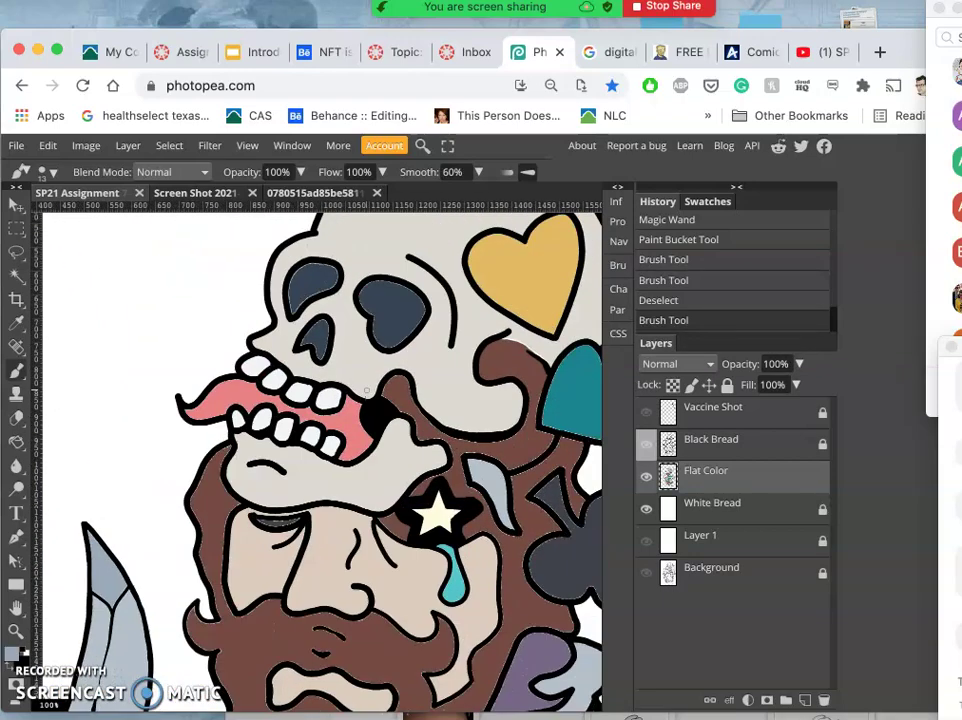
scroll(367, 390, "down", 5)
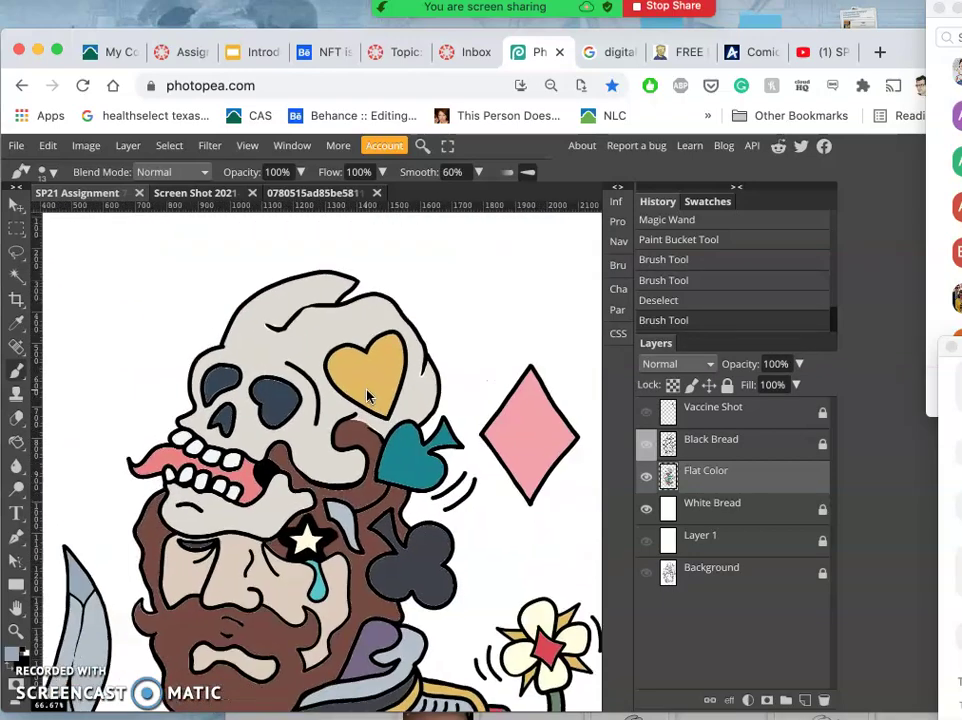
scroll(367, 397, "down", 3)
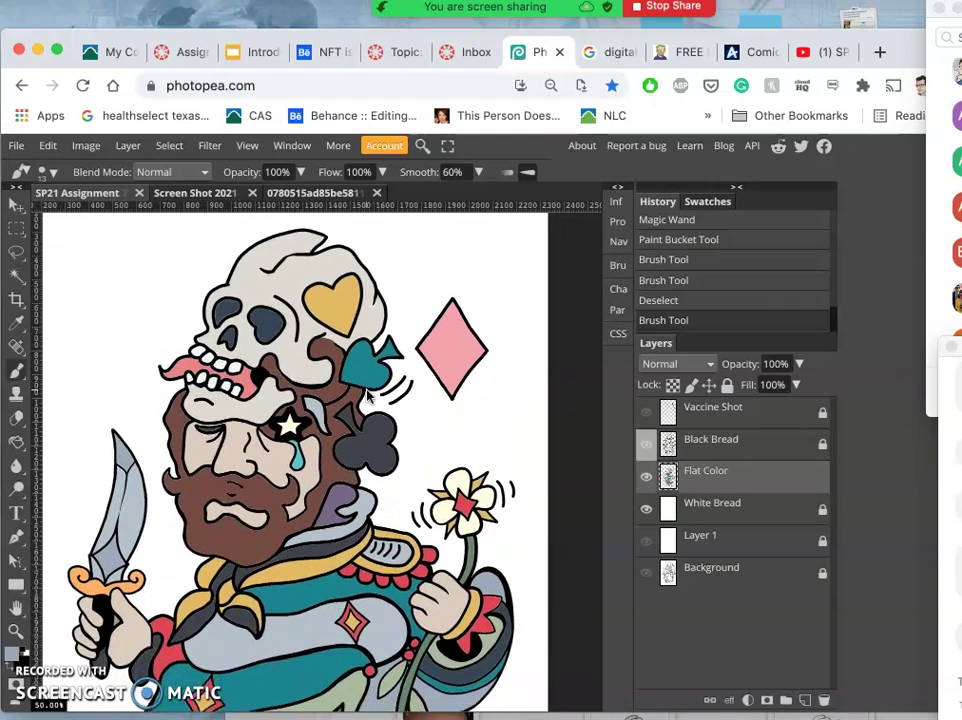
scroll(367, 397, "down", 10)
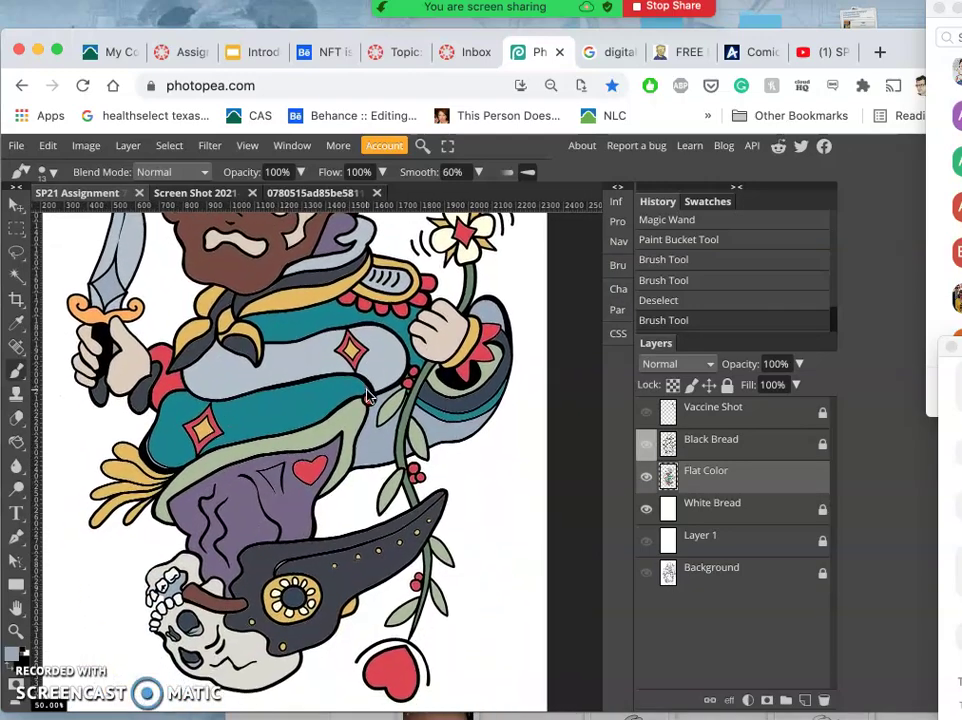
scroll(367, 397, "up", 10)
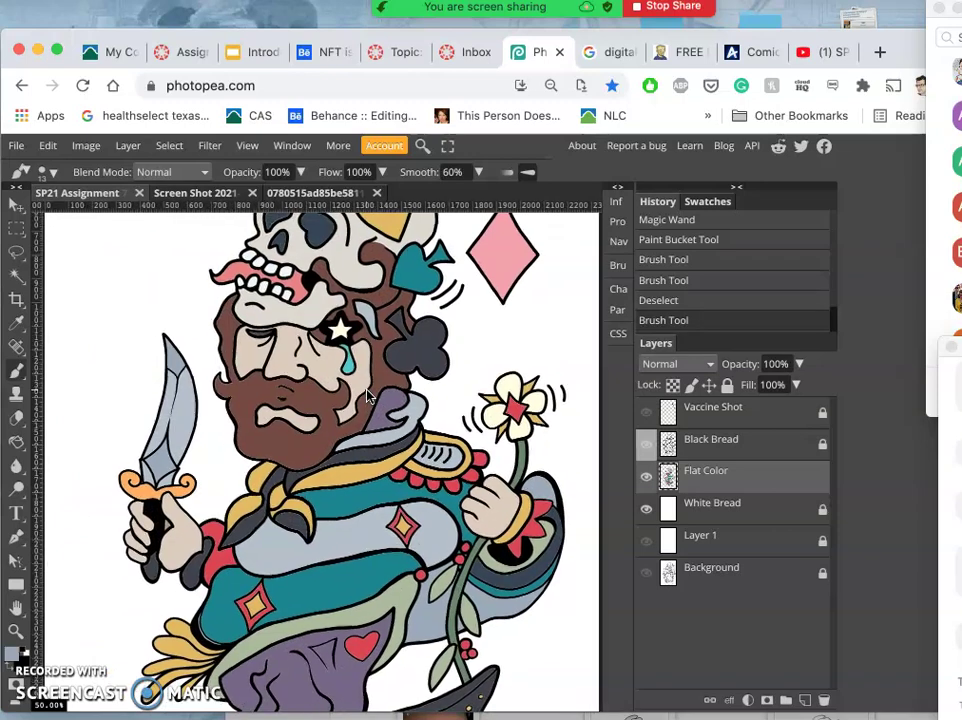
scroll(367, 397, "up", 3)
scroll(367, 397, "right", 1)
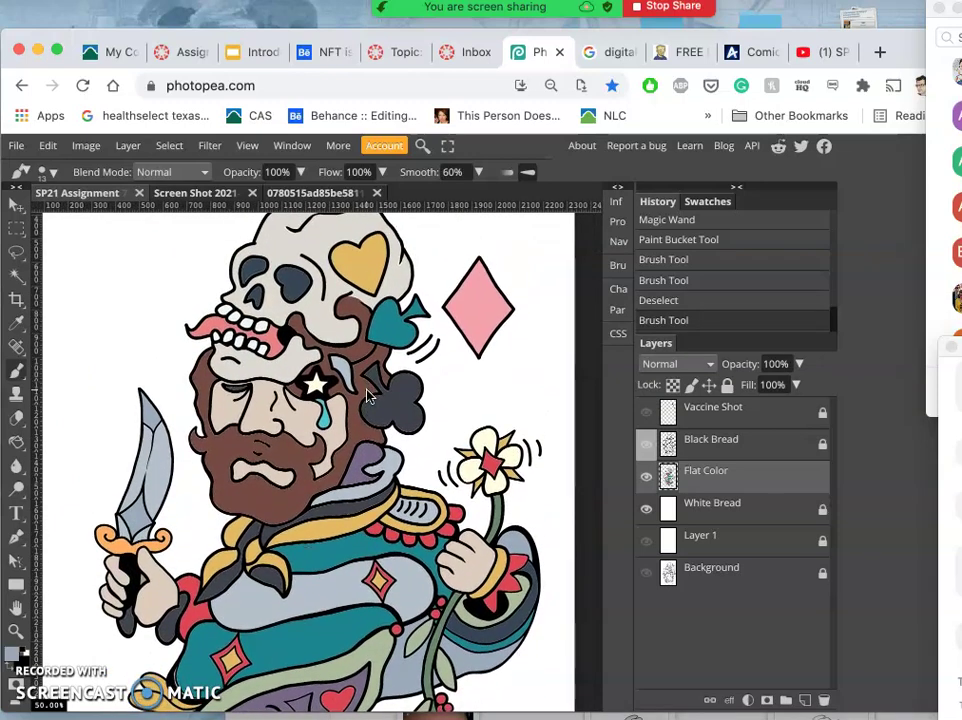
scroll(367, 395, "right", 1)
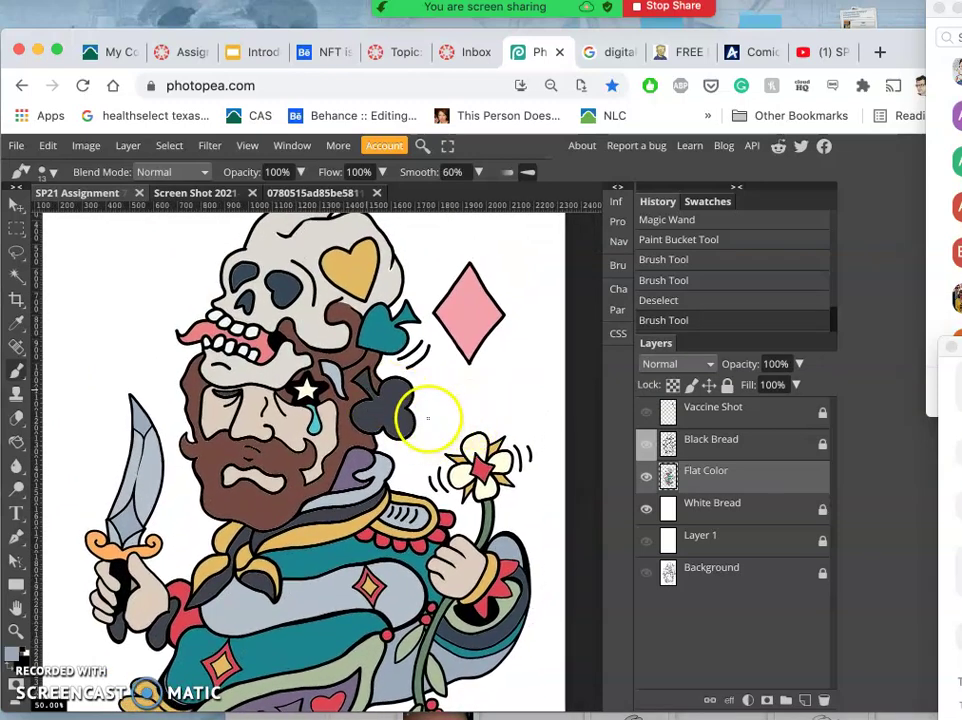
scroll(428, 418, "down", 2)
scroll(428, 418, "right", 1)
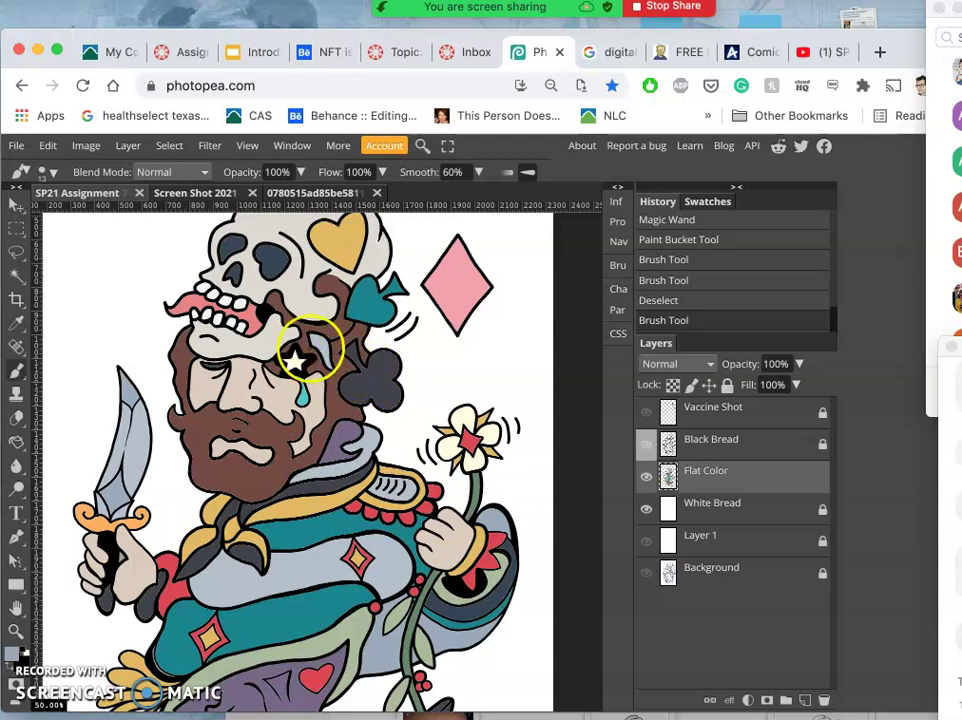
scroll(310, 352, "up", 1)
scroll(310, 385, "down", 6)
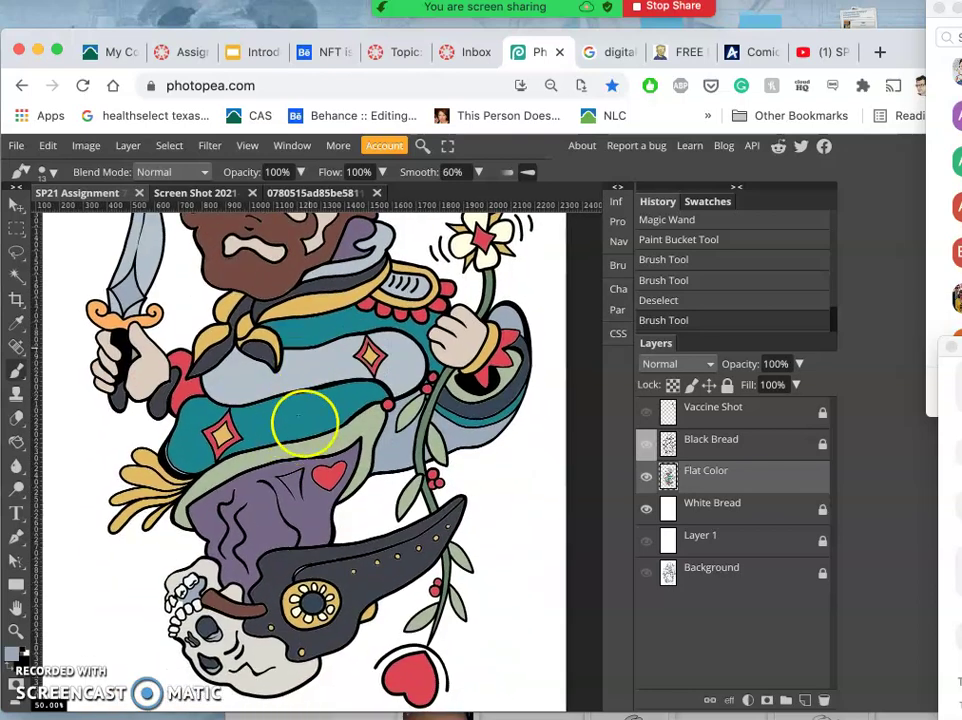
Step: Sample the yellow from the skull's heart and pan over to the red heart on the leg
left_click(20, 318)
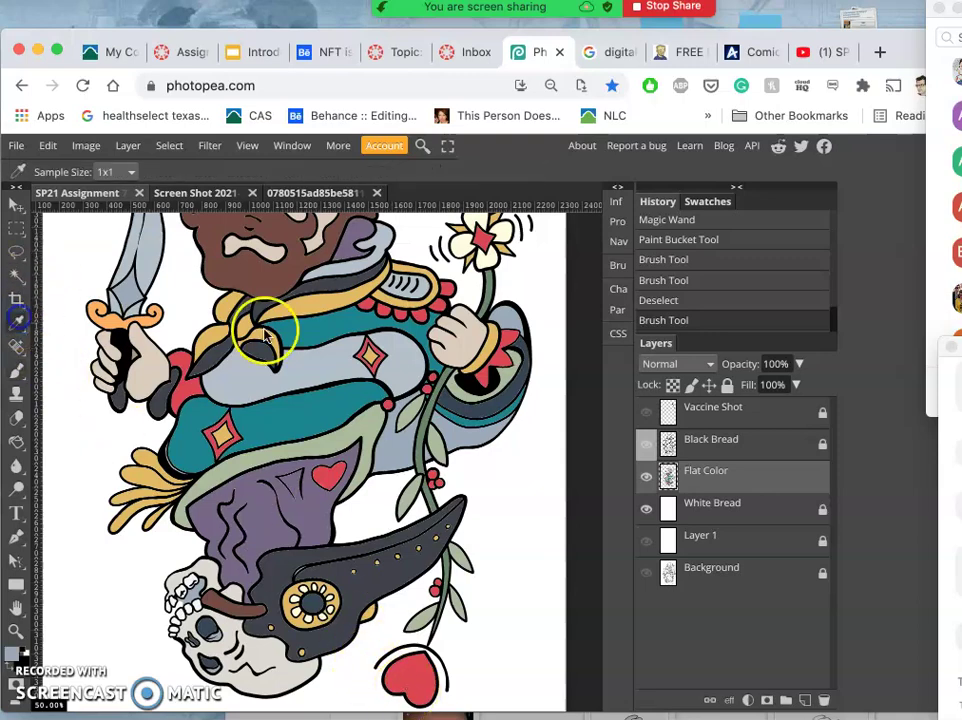
scroll(300, 320, "up", 5)
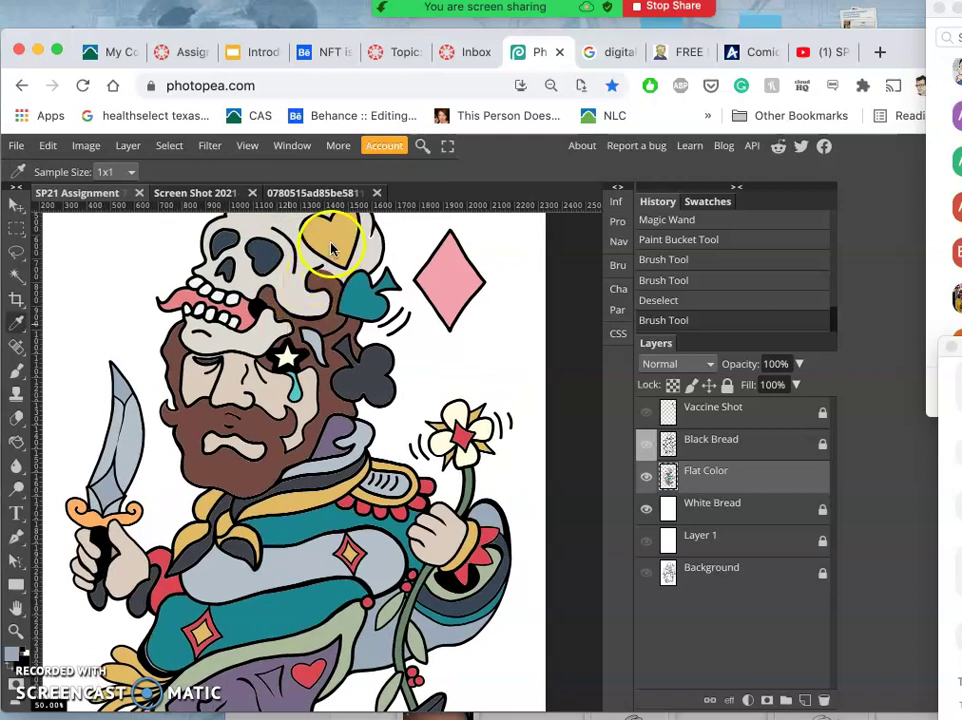
scroll(340, 343, "down", 5)
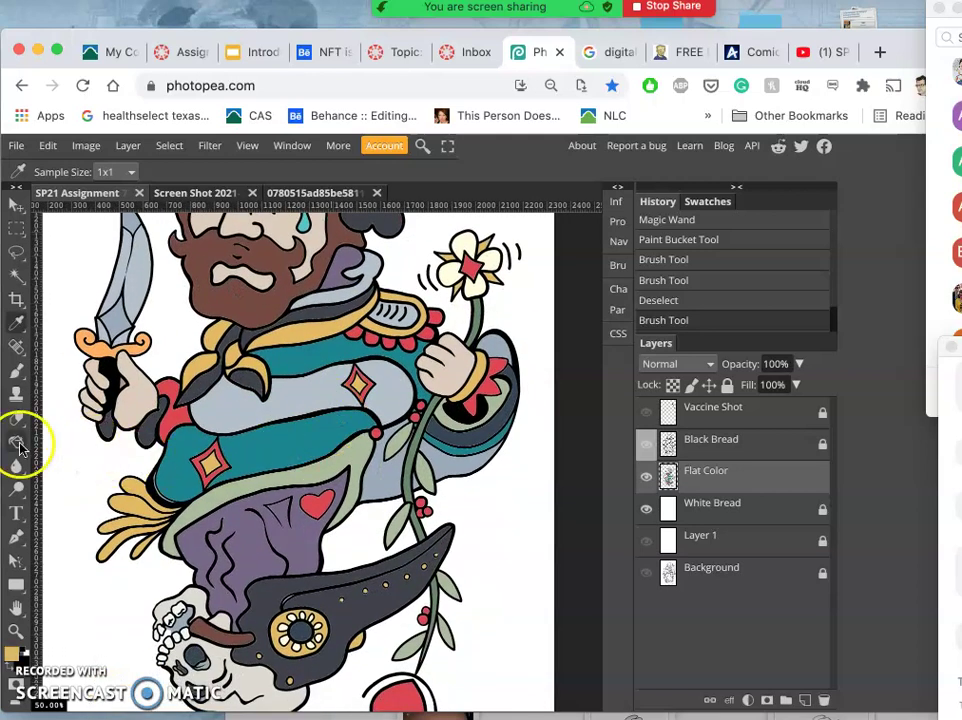
left_click(19, 445)
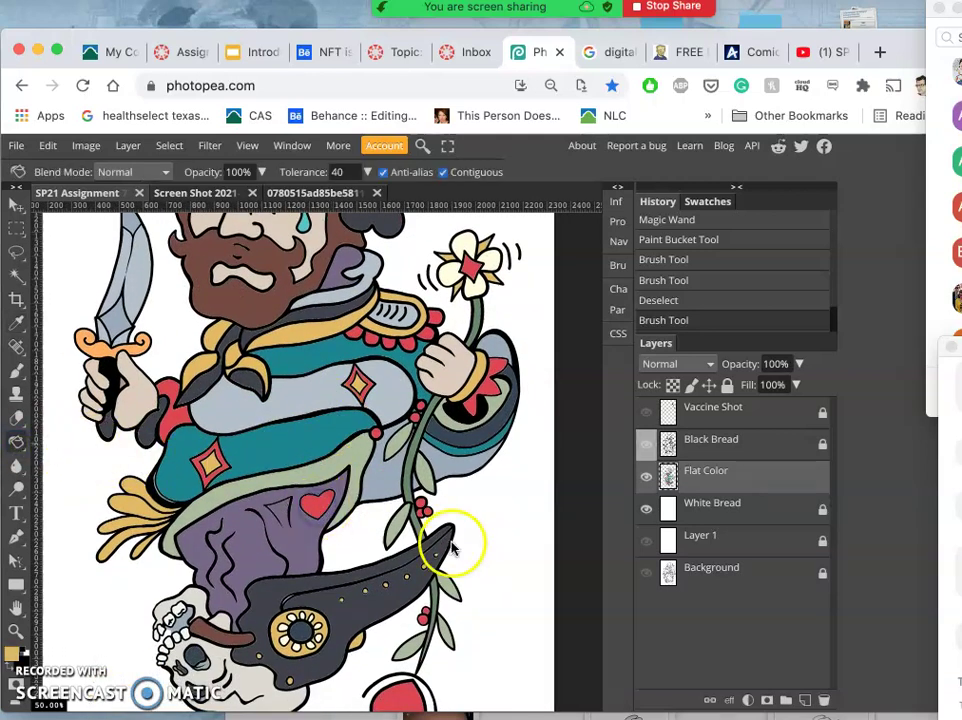
scroll(388, 465, "up", 2)
scroll(388, 465, "left", 1)
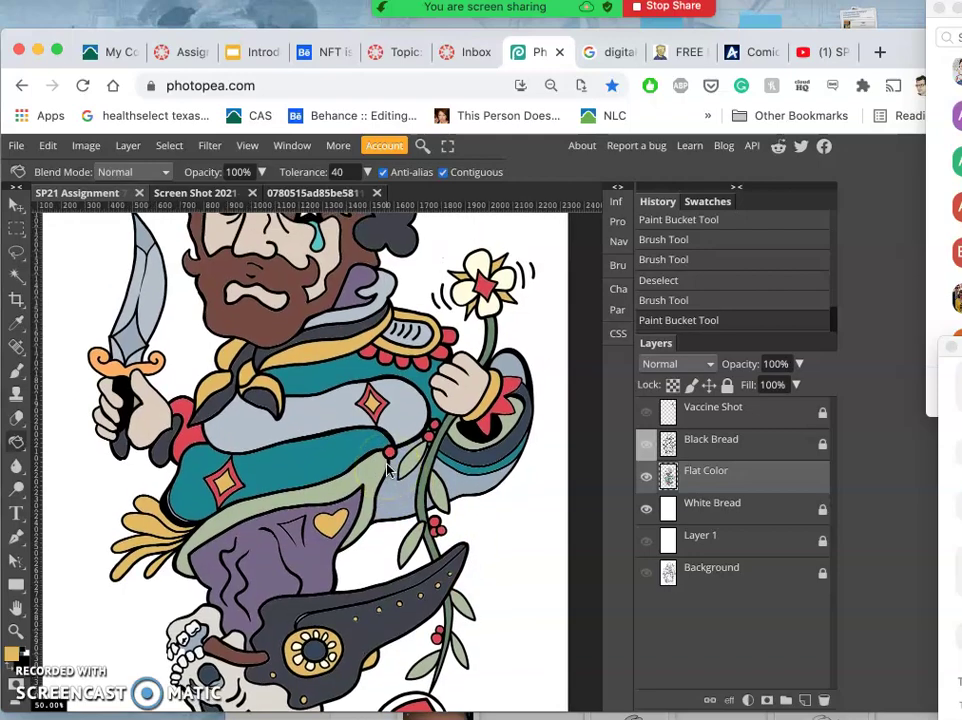
scroll(388, 468, "up", 2)
scroll(388, 468, "right", 1)
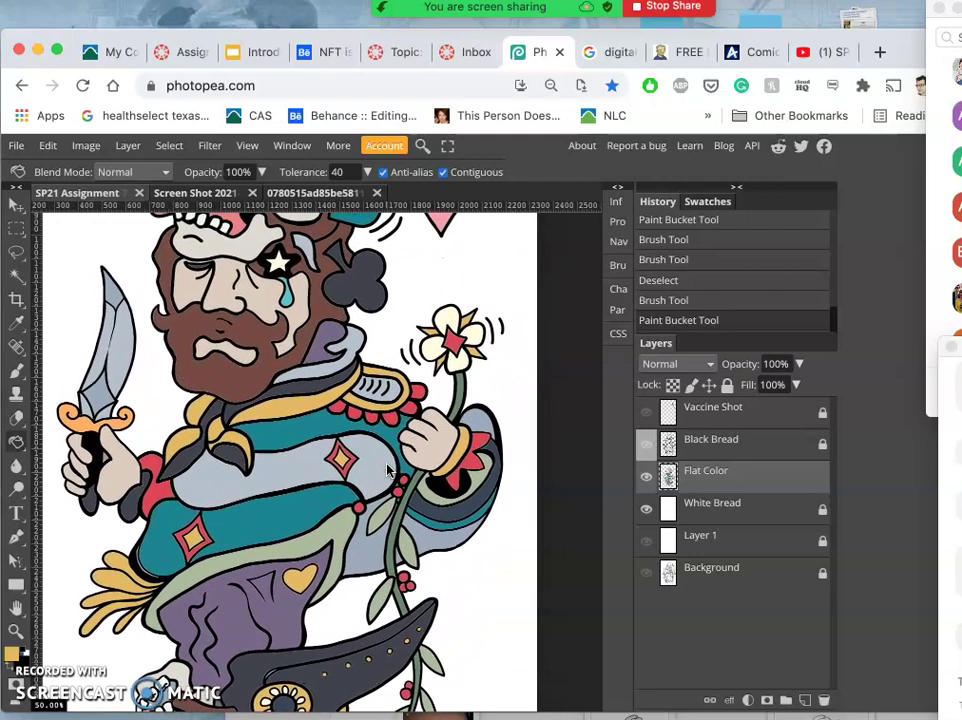
scroll(388, 468, "right", 3)
scroll(388, 468, "down", 2)
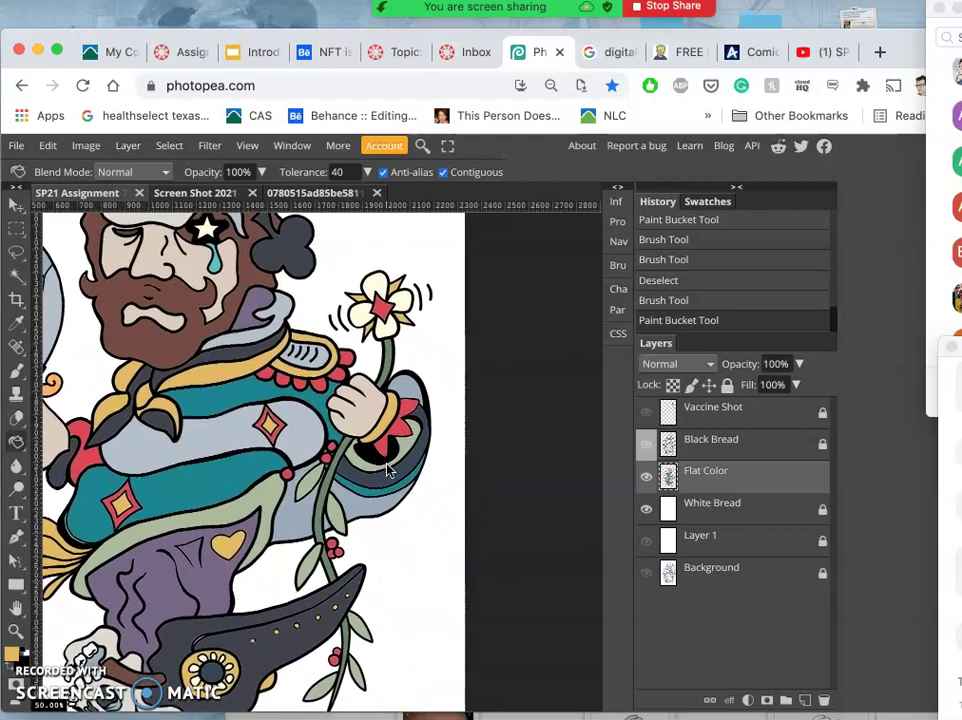
scroll(388, 470, "down", 4)
scroll(388, 470, "left", 1)
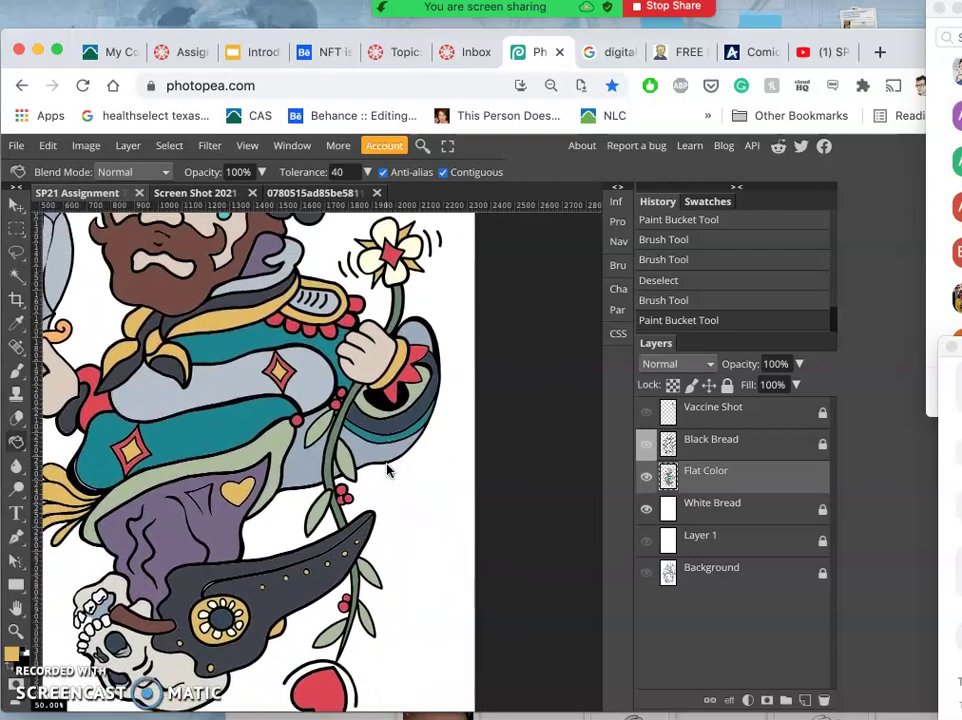
scroll(388, 470, "left", 3)
scroll(388, 470, "down", 1)
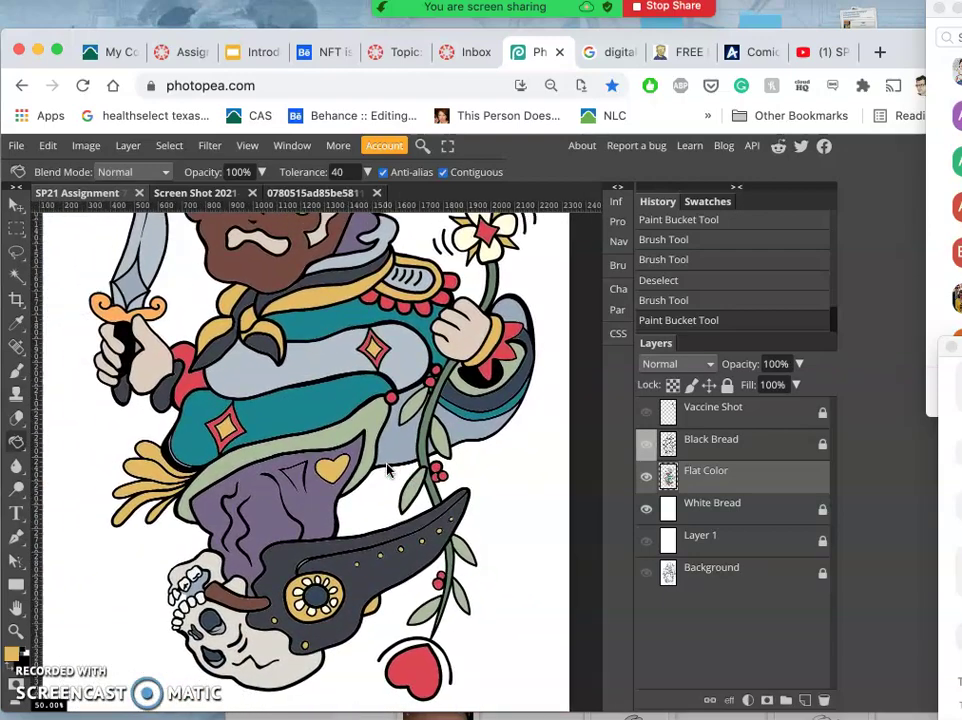
scroll(389, 470, "up", 6)
scroll(389, 470, "left", 2)
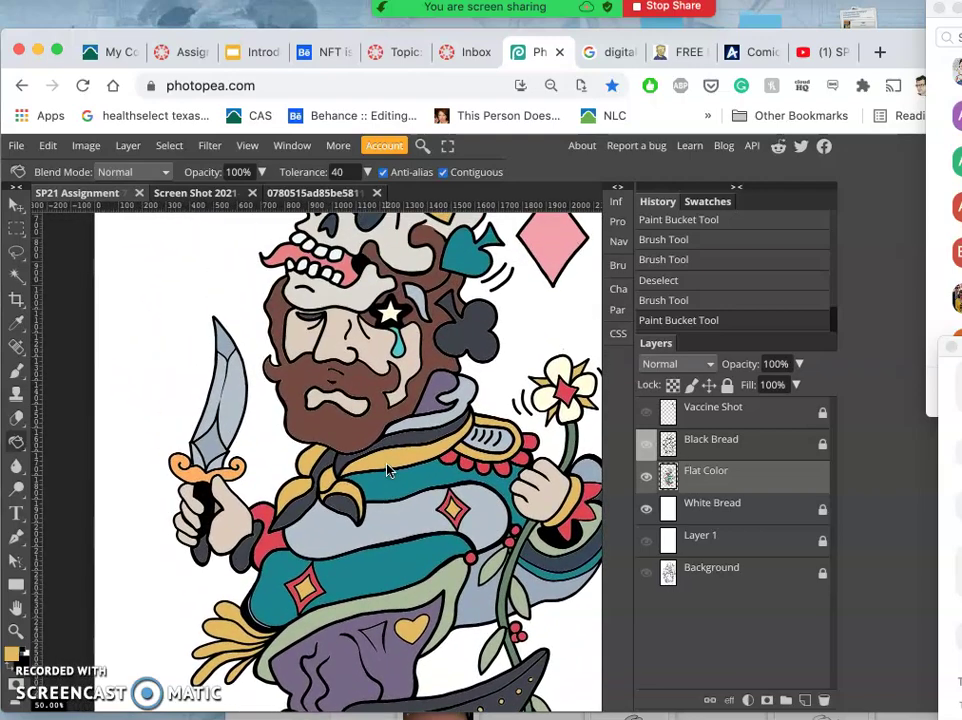
scroll(389, 465, "up", 5)
scroll(389, 460, "right", 2)
Step: Fill the brown area around the star beside the tear with black
left_click(389, 450)
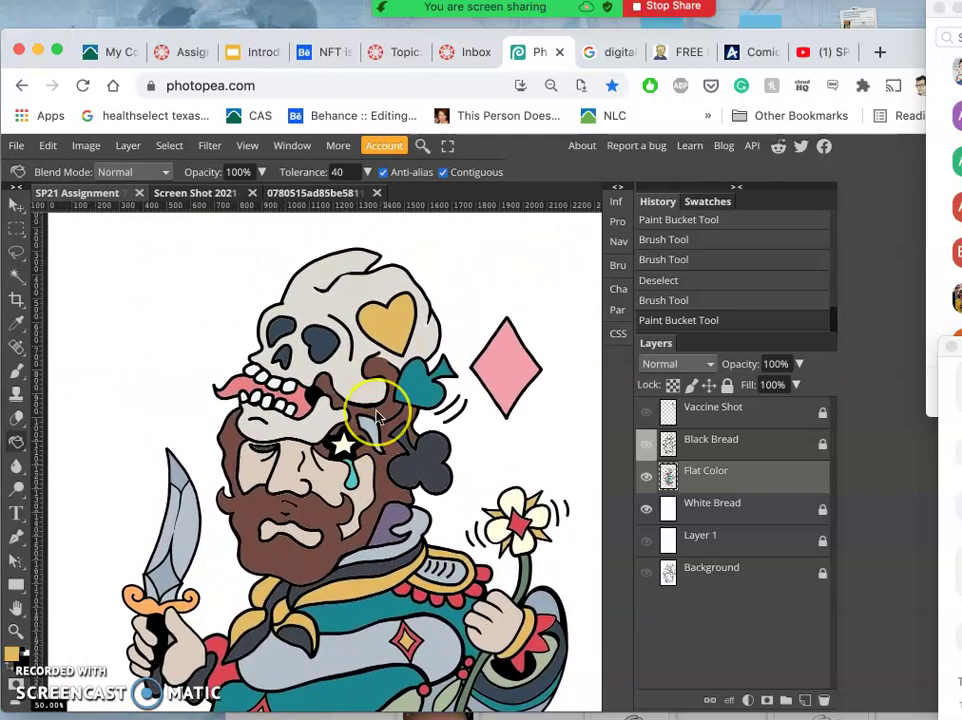
scroll(385, 405, "up", 5)
scroll(390, 382, "up", 1)
scroll(390, 382, "right", 1)
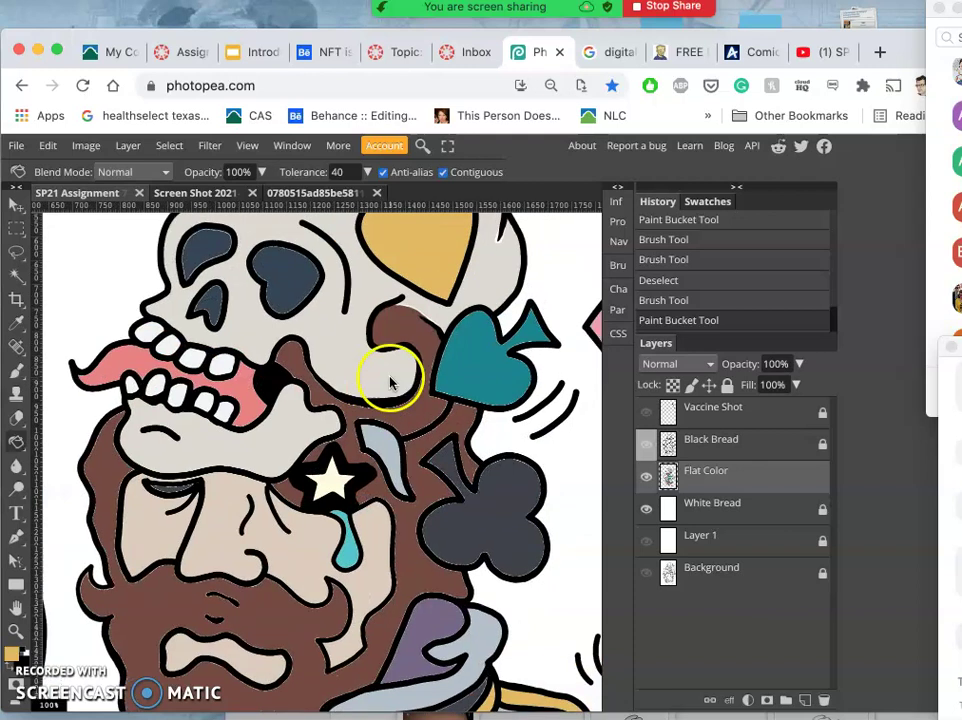
scroll(388, 352, "up", 1)
scroll(388, 352, "right", 1)
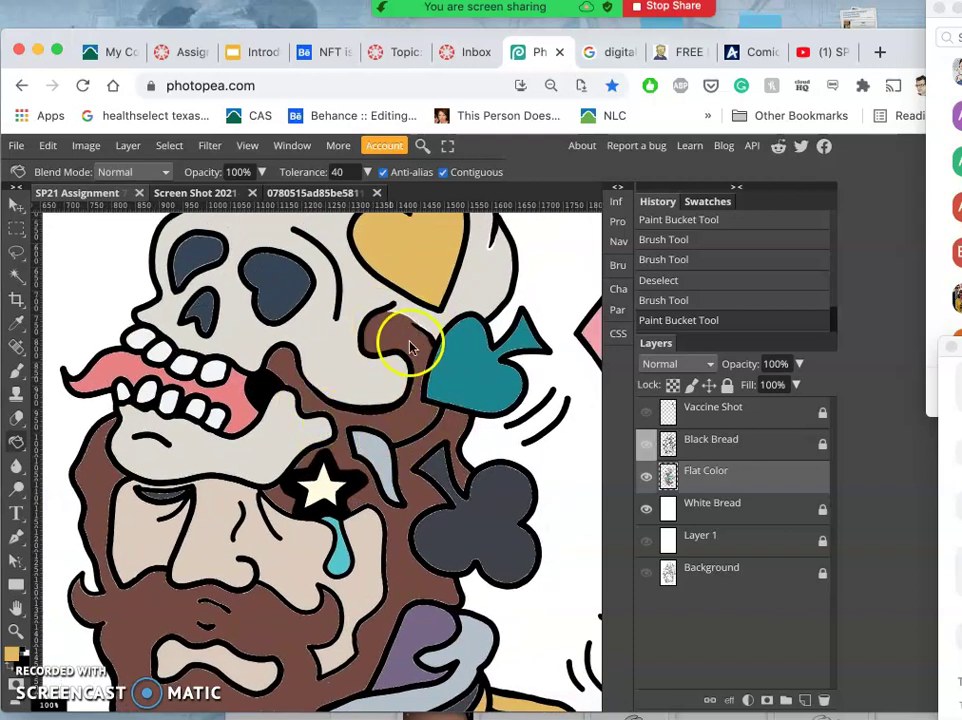
left_click(347, 452)
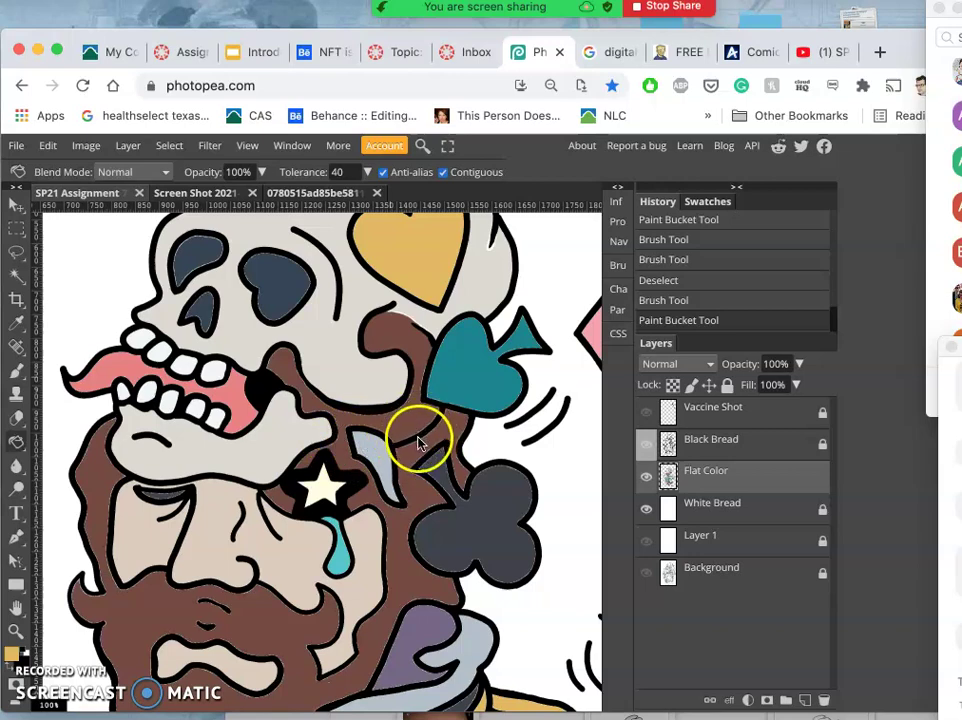
Step: Brush a small sage-green dab beside the pale blue shape below the skull
left_click(15, 372)
scroll(245, 477, "down", 5)
scroll(245, 477, "right", 3)
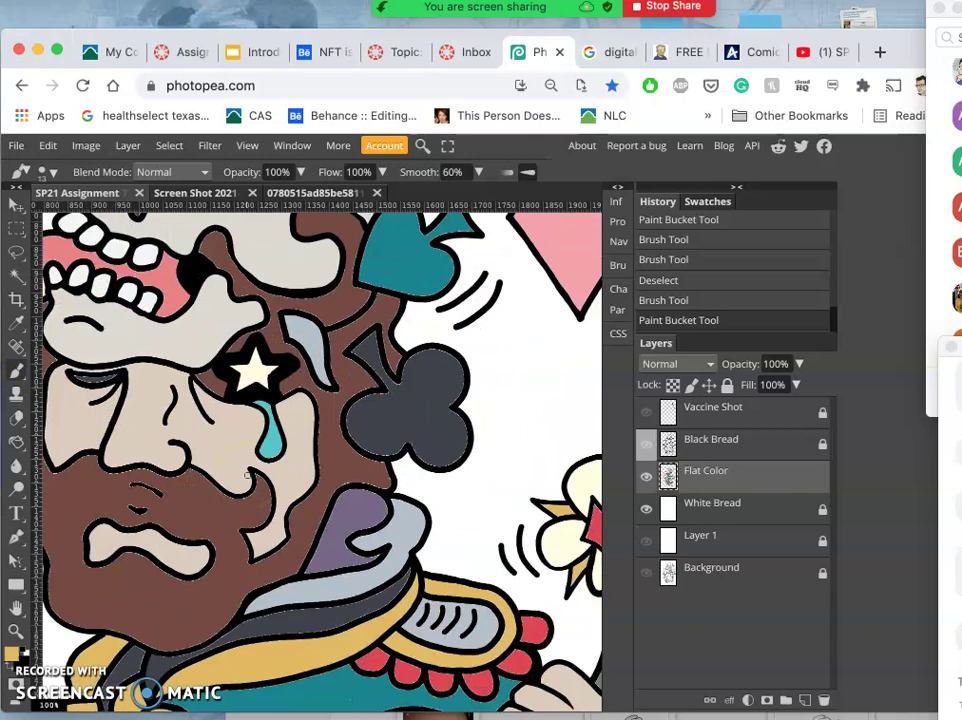
scroll(247, 477, "down", 3)
scroll(247, 477, "right", 2)
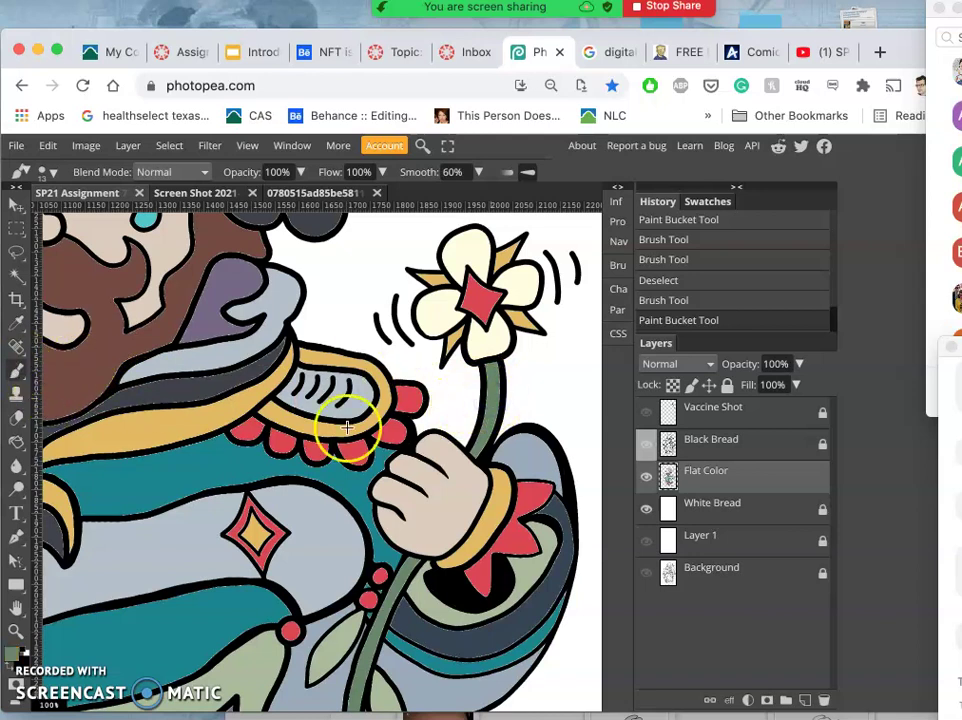
scroll(493, 415, "up", 10)
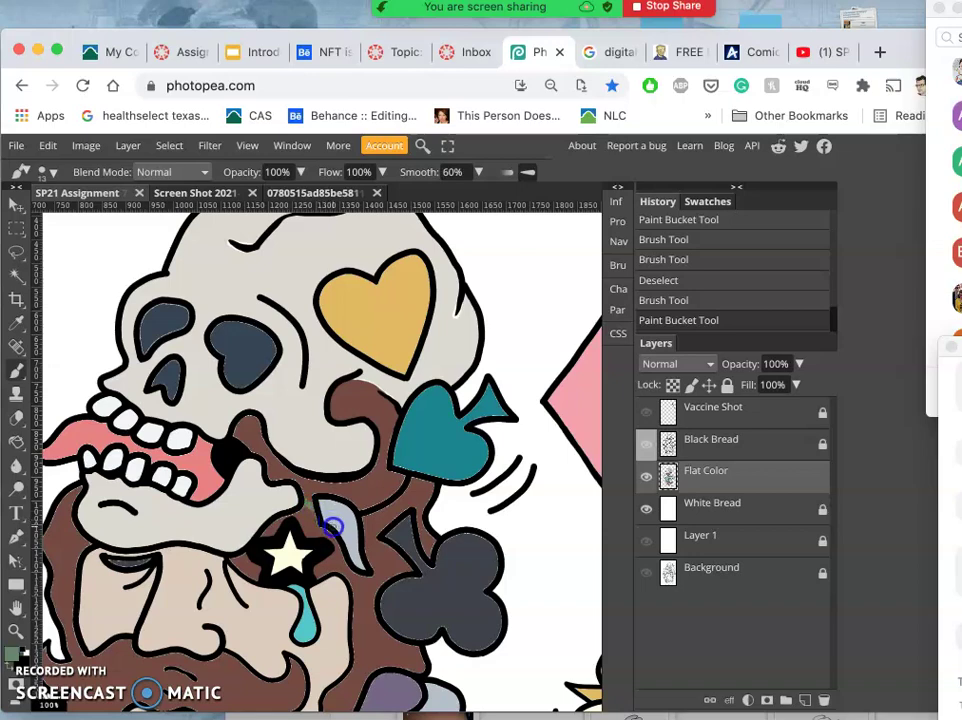
left_click(333, 527)
scroll(334, 529, "up", 6)
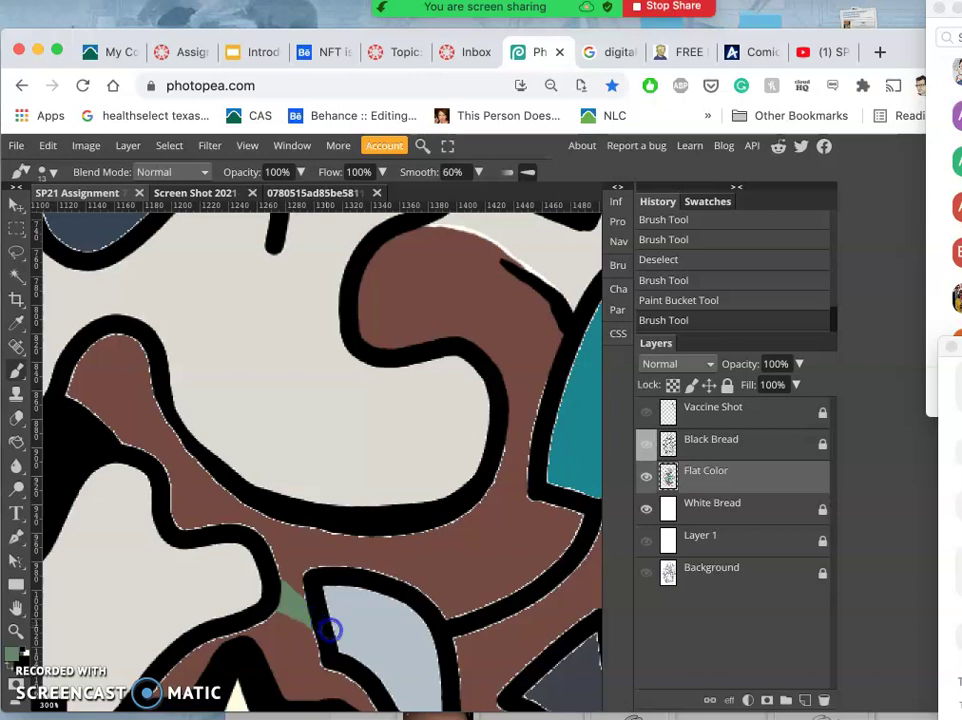
mouse_move(460, 380)
left_mouse_down()
mouse_move(468, 275)
mouse_move(430, 230)
mouse_move(423, 237)
left_mouse_up()
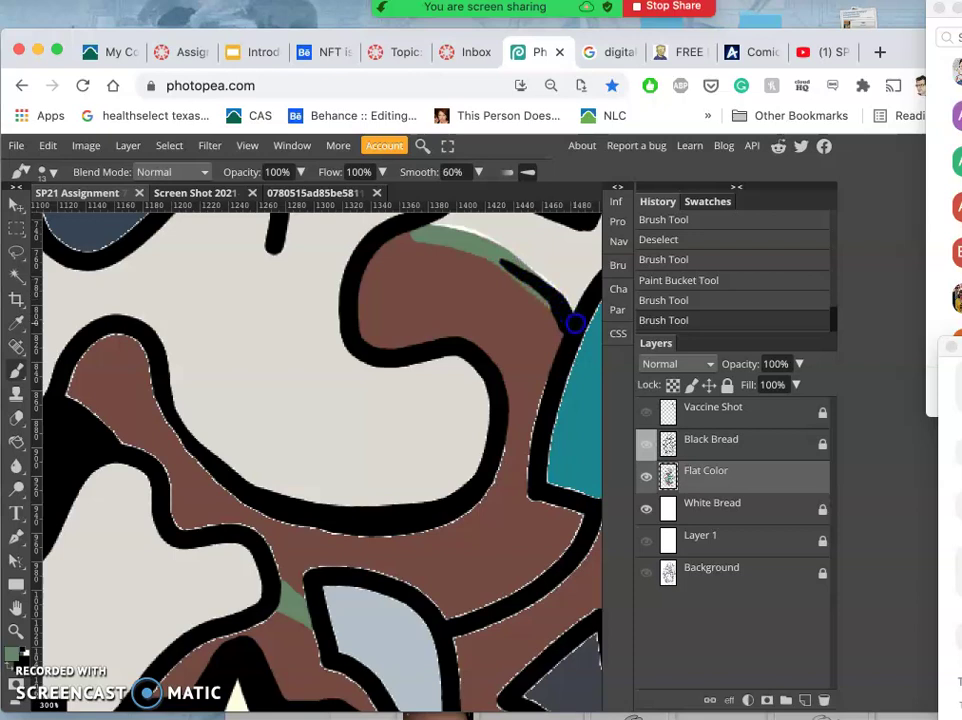
key("ctrl+z")
left_click_drag(580, 322, 507, 280)
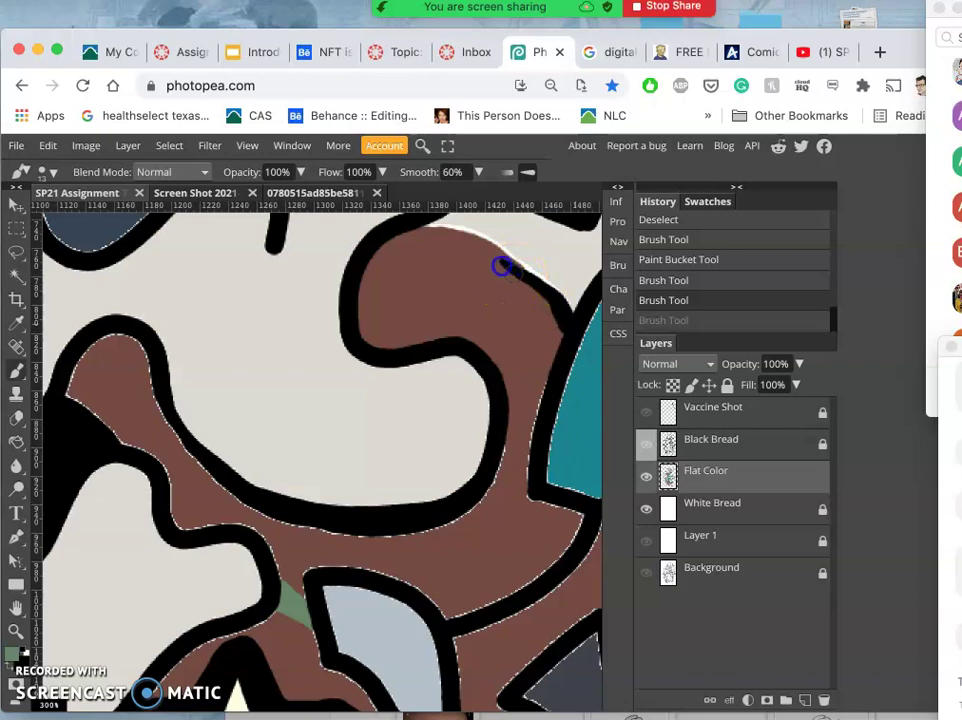
mouse_move(498, 266)
left_mouse_down()
mouse_move(470, 298)
mouse_move(492, 313)
mouse_move(216, 332)
left_mouse_up()
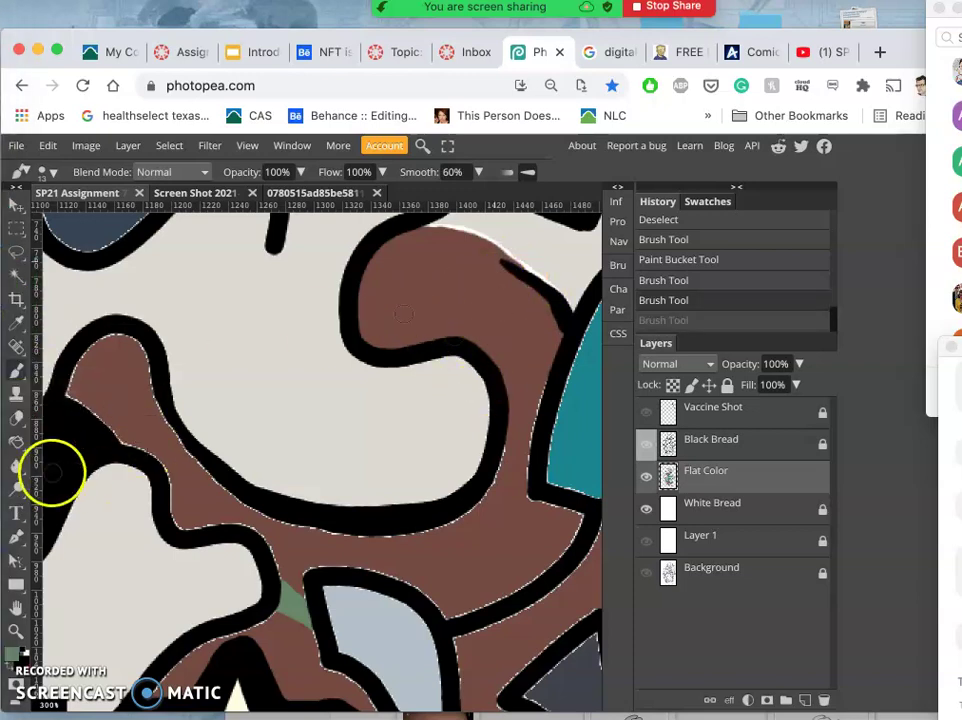
left_click(16, 444)
left_click(168, 470)
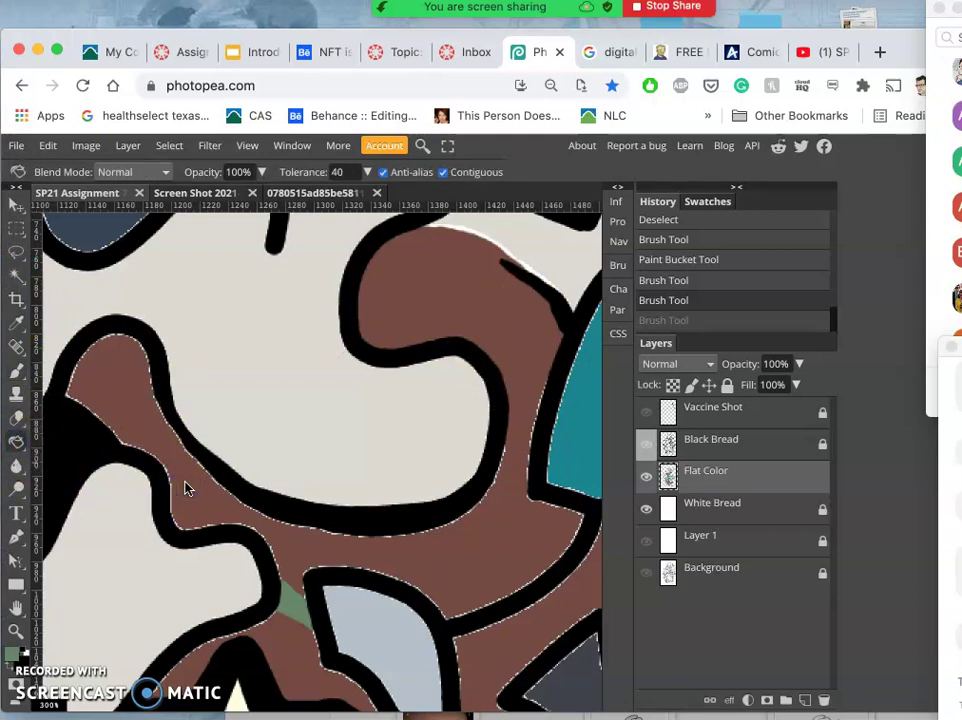
Step: Bucket-fill the brown region near the flower-holding hand with green
left_click(185, 488)
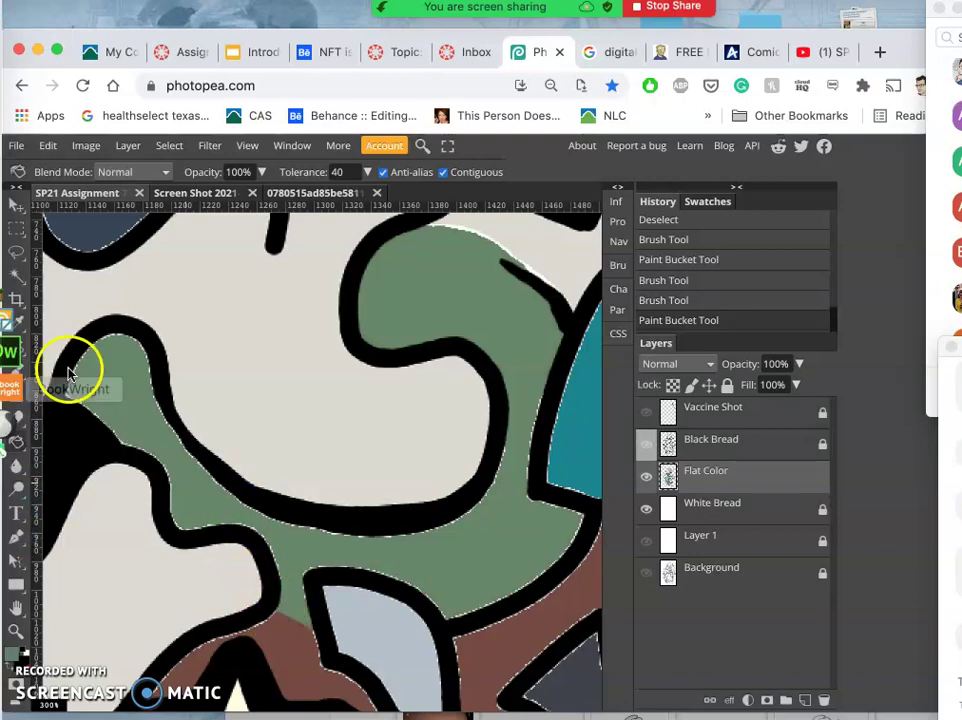
left_click(19, 370)
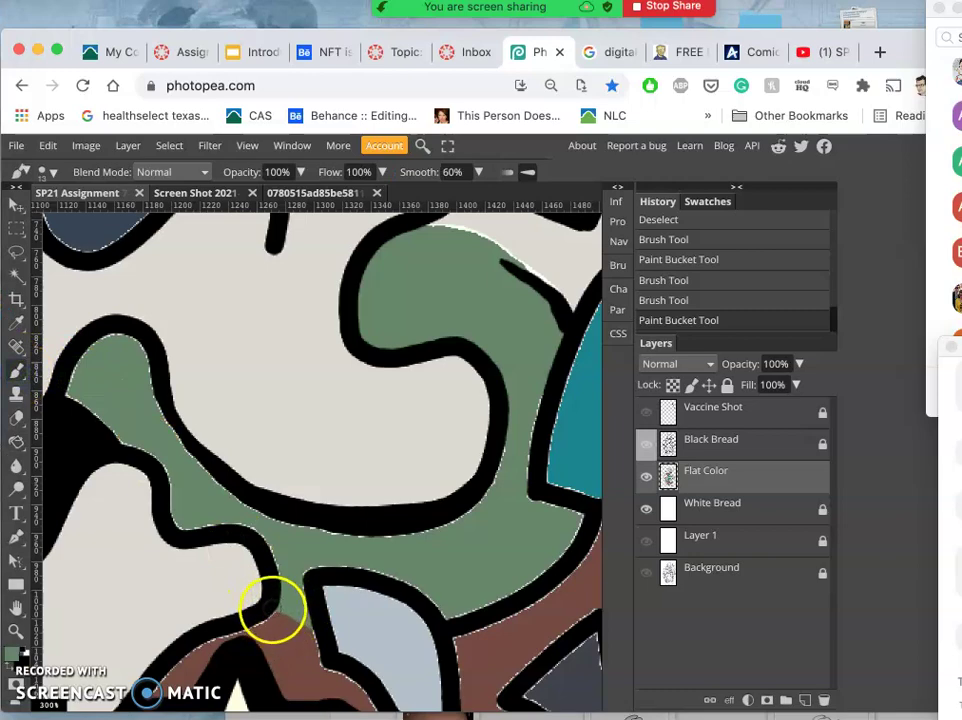
scroll(279, 606, "down", 2)
scroll(279, 606, "down", 3)
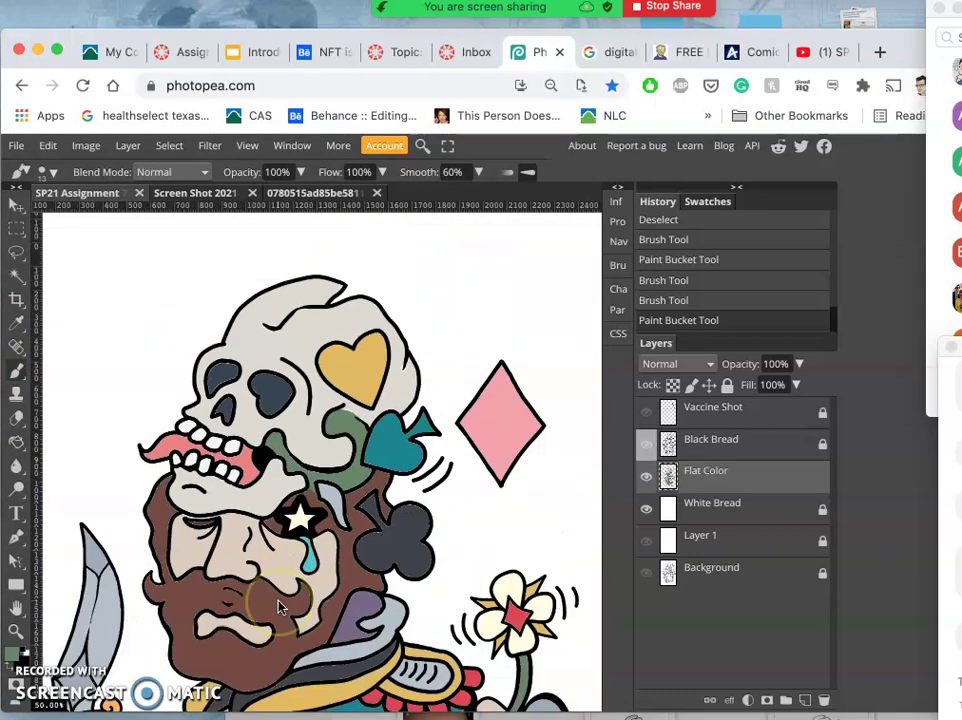
scroll(280, 606, "up", 1)
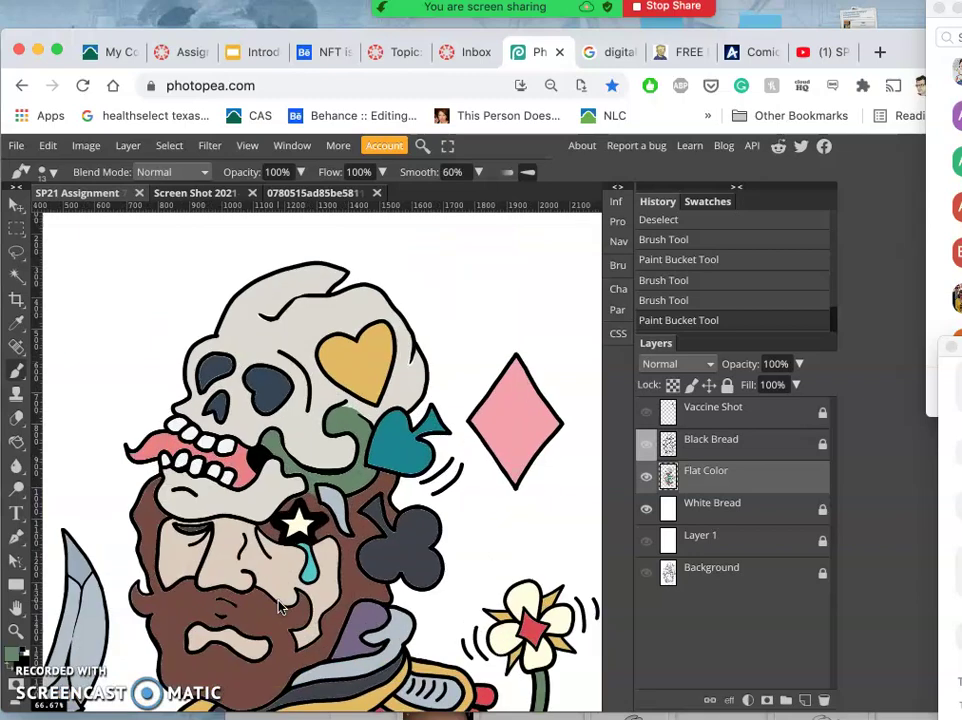
scroll(279, 606, "down", 2)
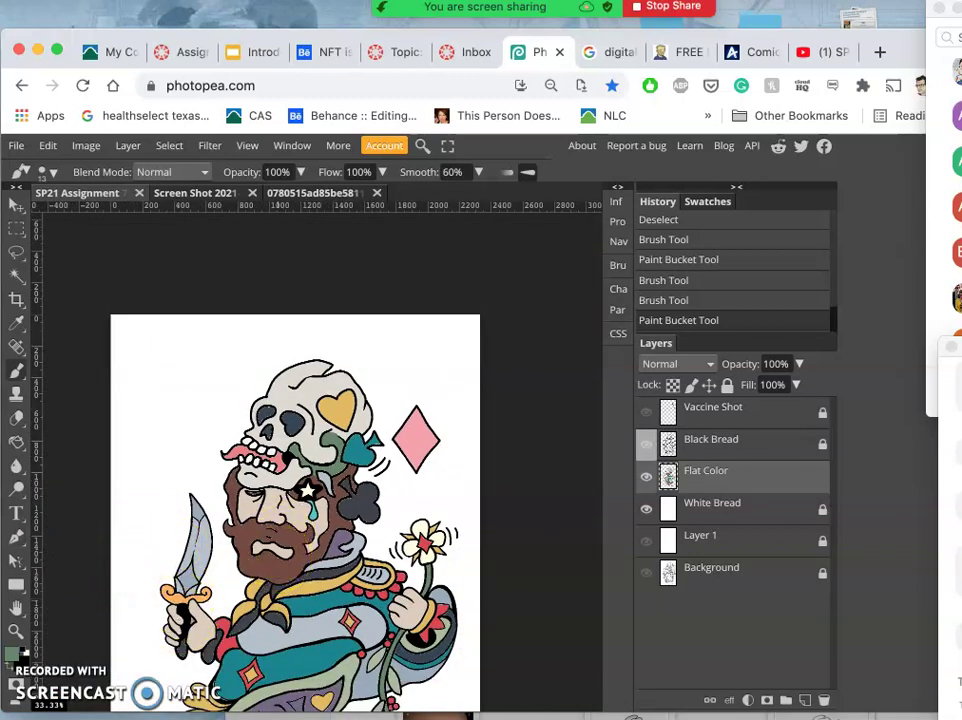
Step: Sample a colour and bucket-fill areas around the eye, shoulder and trouser heart
left_click(17, 323)
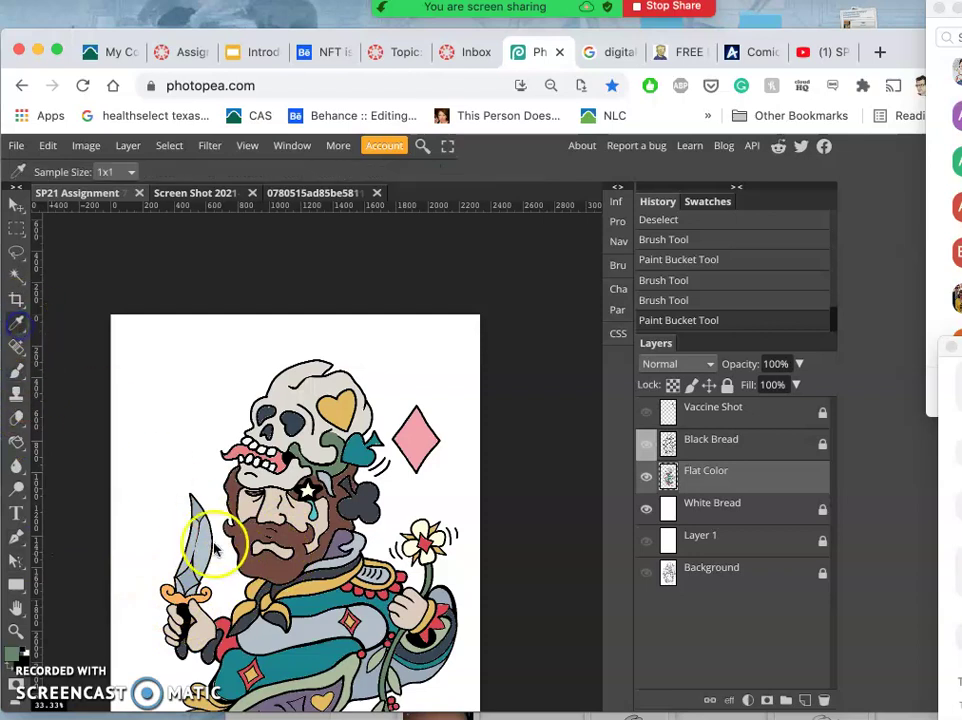
left_click(16, 442)
left_click(337, 476)
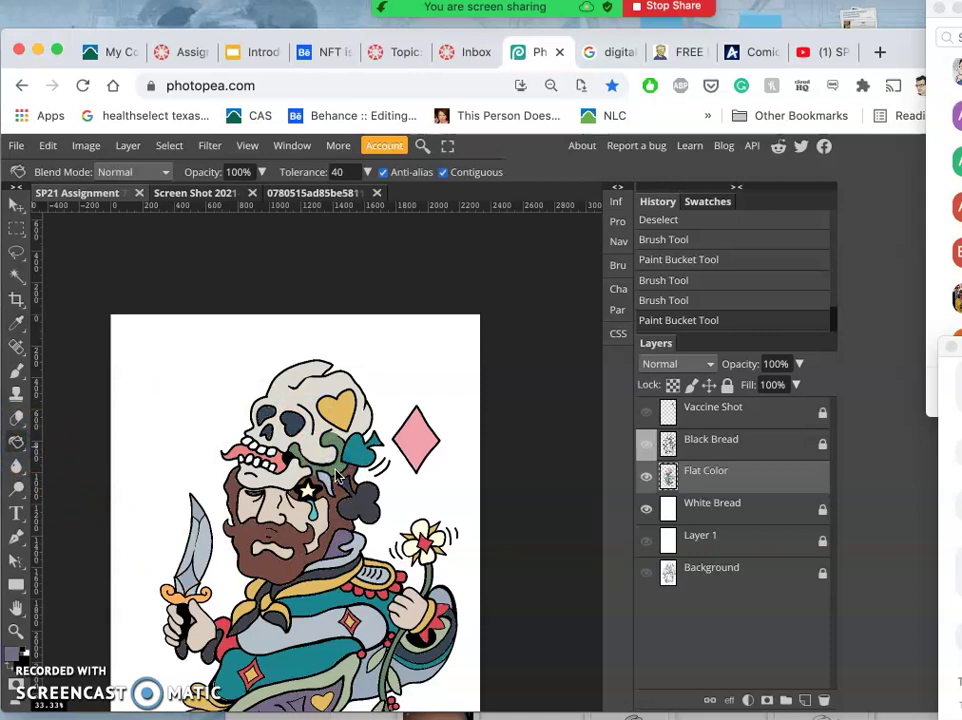
left_click(386, 573)
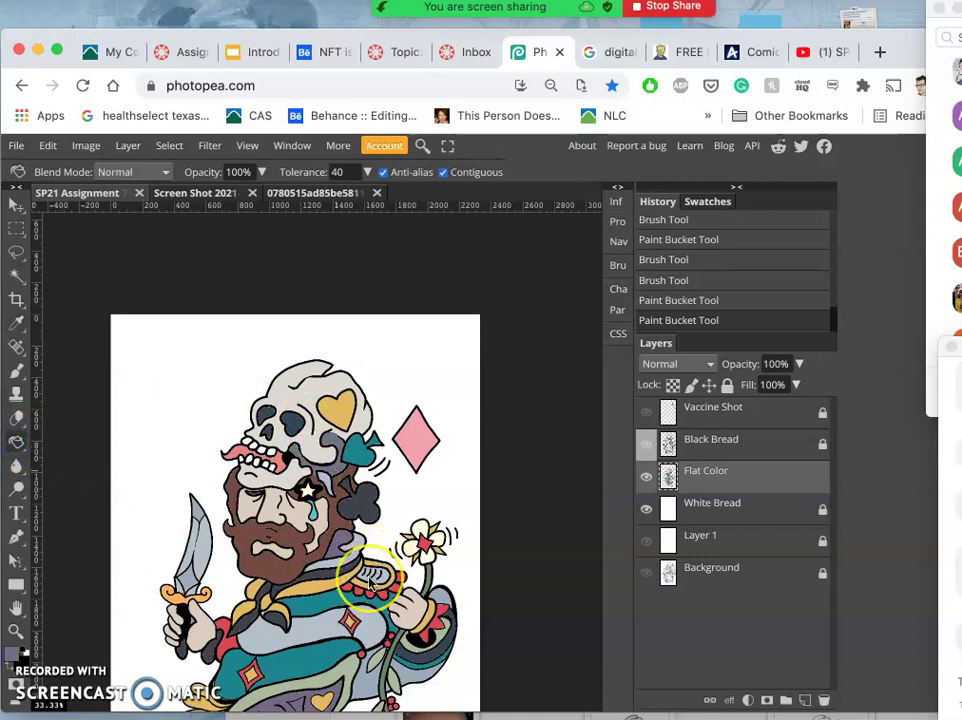
scroll(380, 578, "down", 1)
scroll(370, 582, "down", 5)
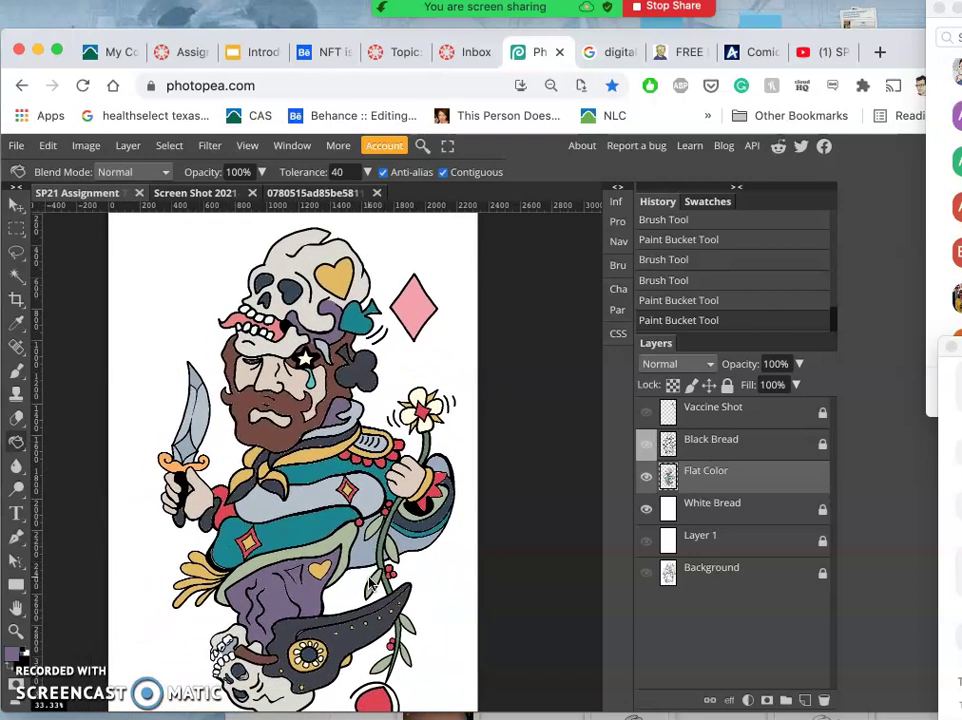
scroll(372, 583, "down", 1)
left_click(344, 569)
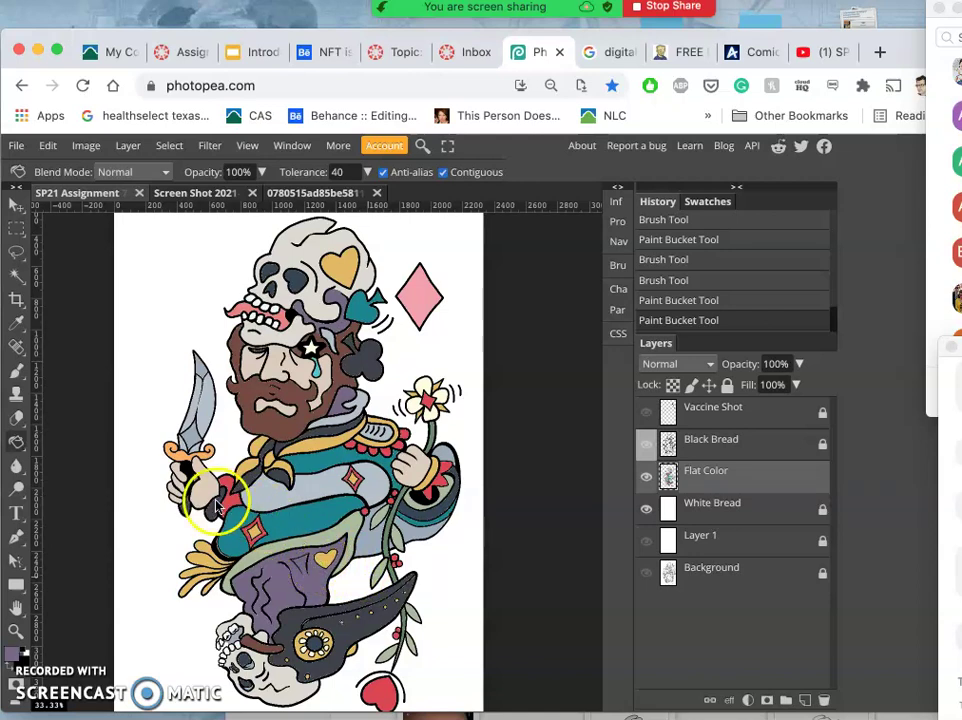
Step: Sample the purple from the artwork and bucket-fill another patch of the jester's trousers
left_click(17, 322)
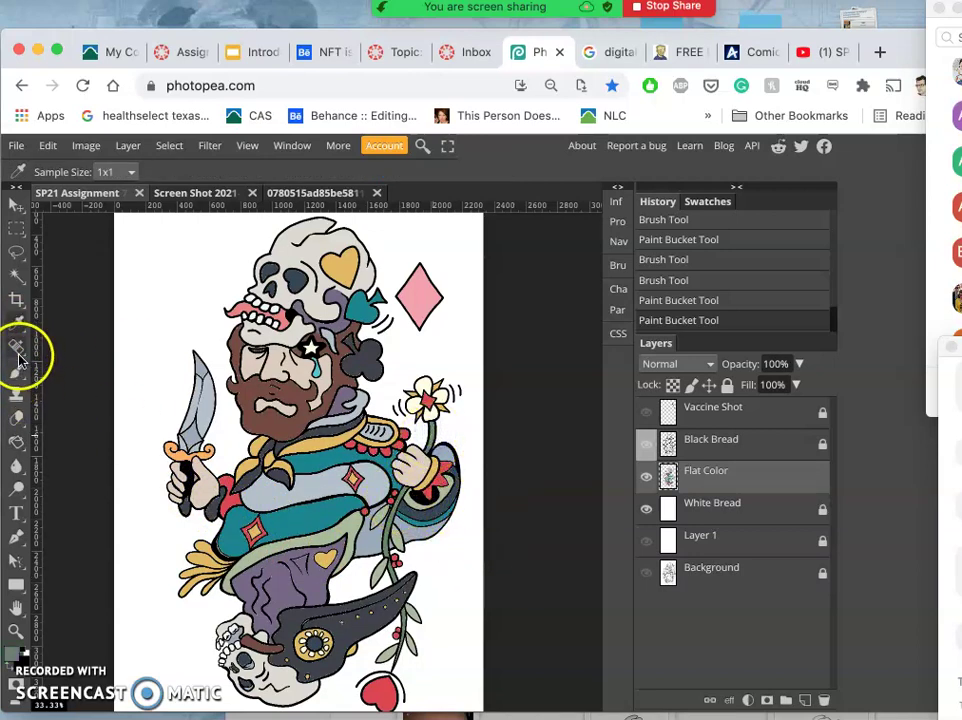
left_click(16, 440)
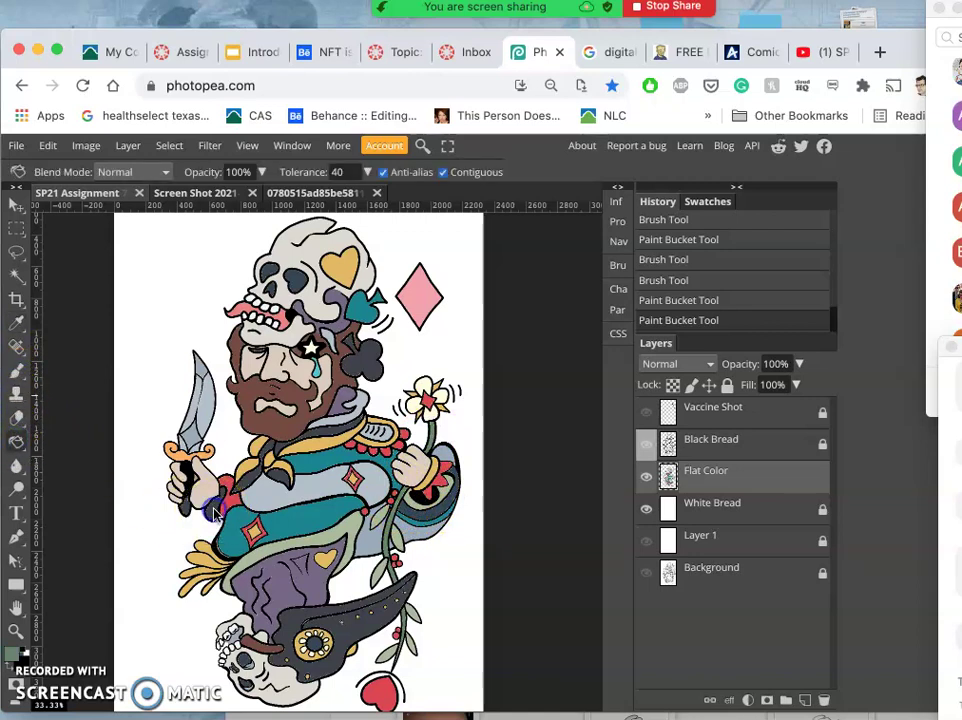
left_click(312, 585)
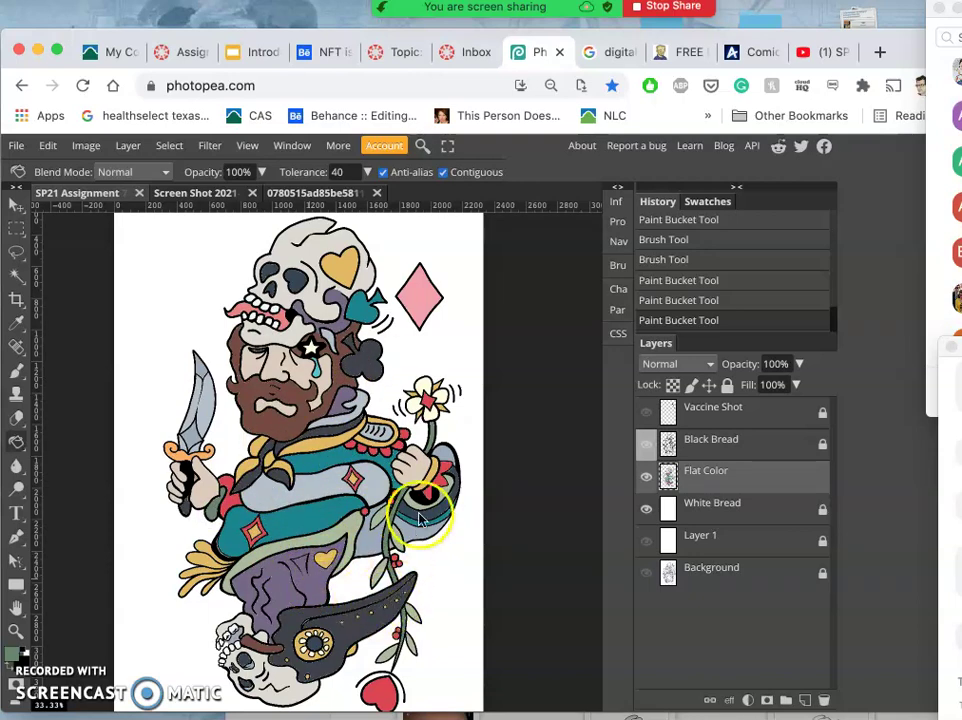
scroll(365, 390, "down", 2)
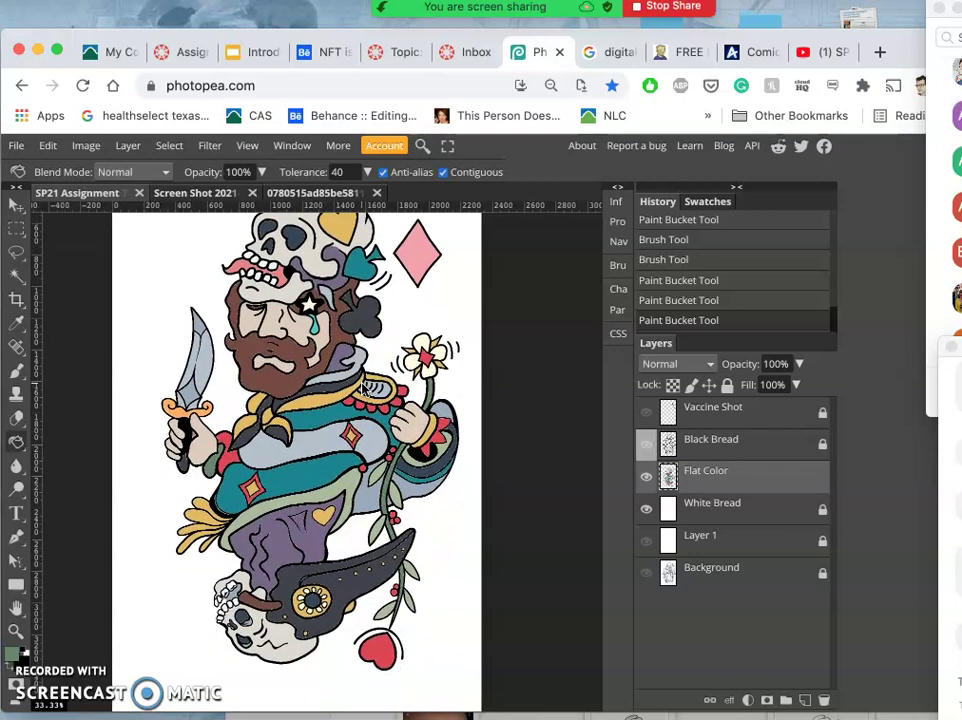
scroll(365, 390, "up", 1)
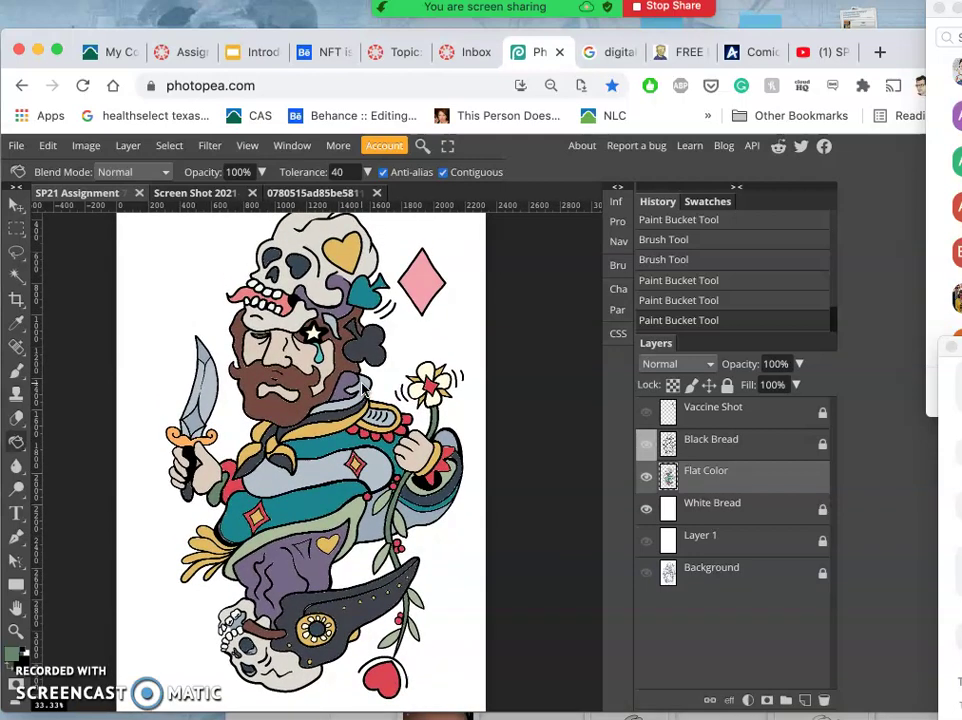
scroll(360, 388, "up", 1)
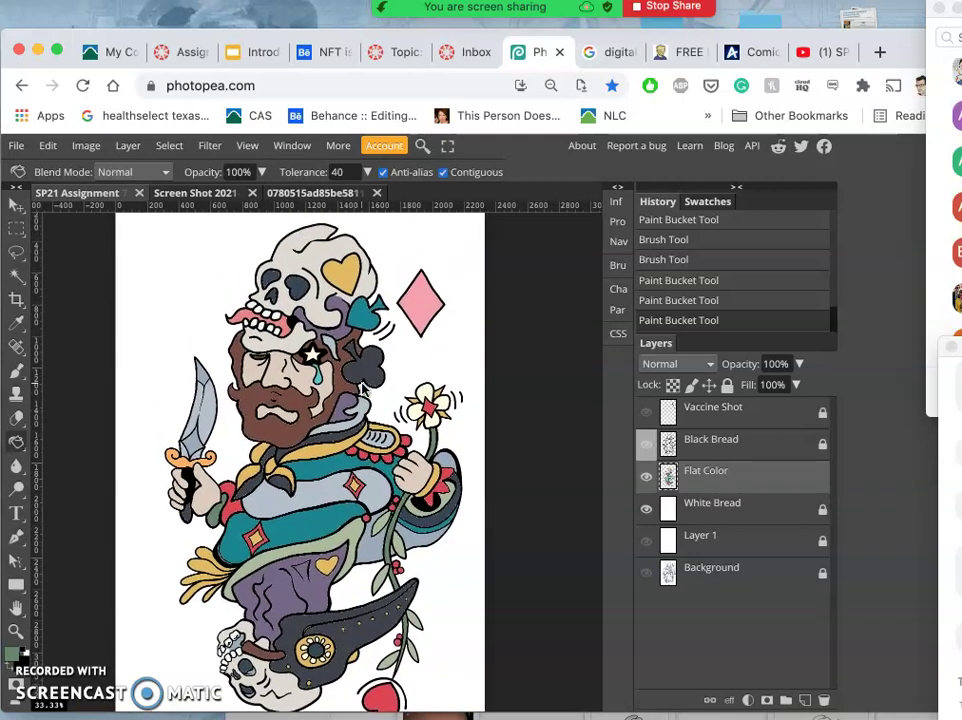
Step: Bucket-fill the skull-hat heart pale blue-grey and the dark club beside the diamond green
left_click(345, 278)
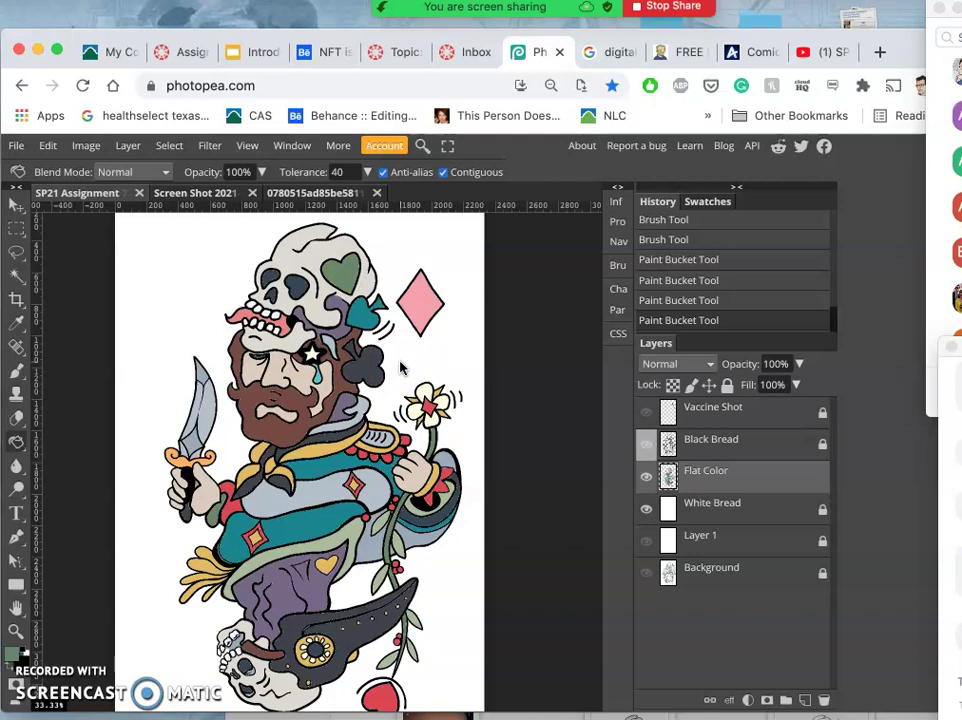
left_click(367, 369)
left_click(370, 386)
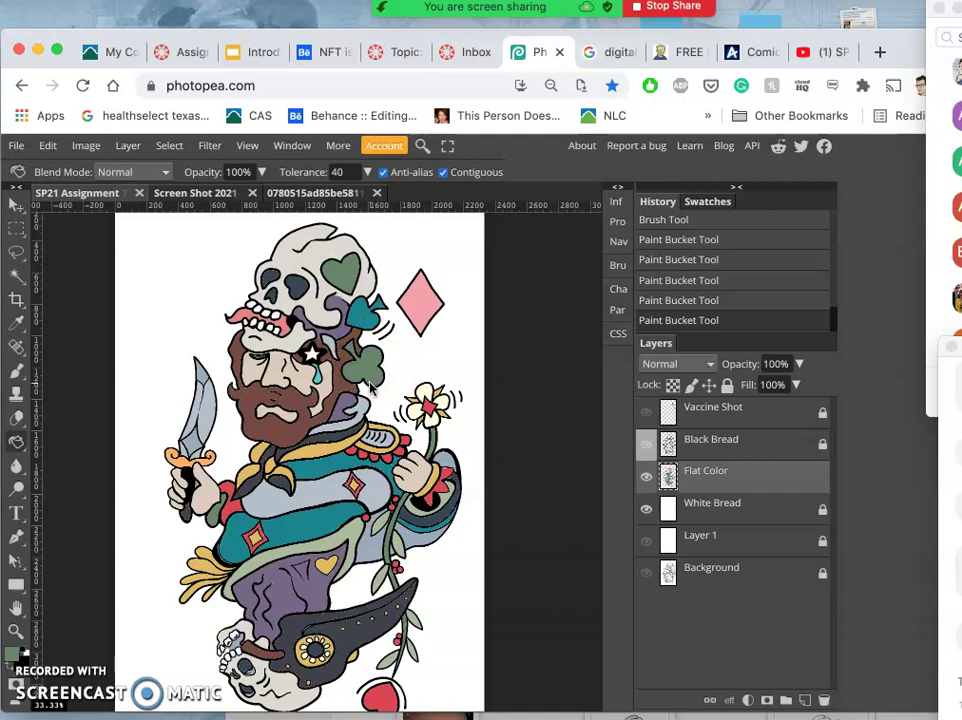
left_click(16, 277)
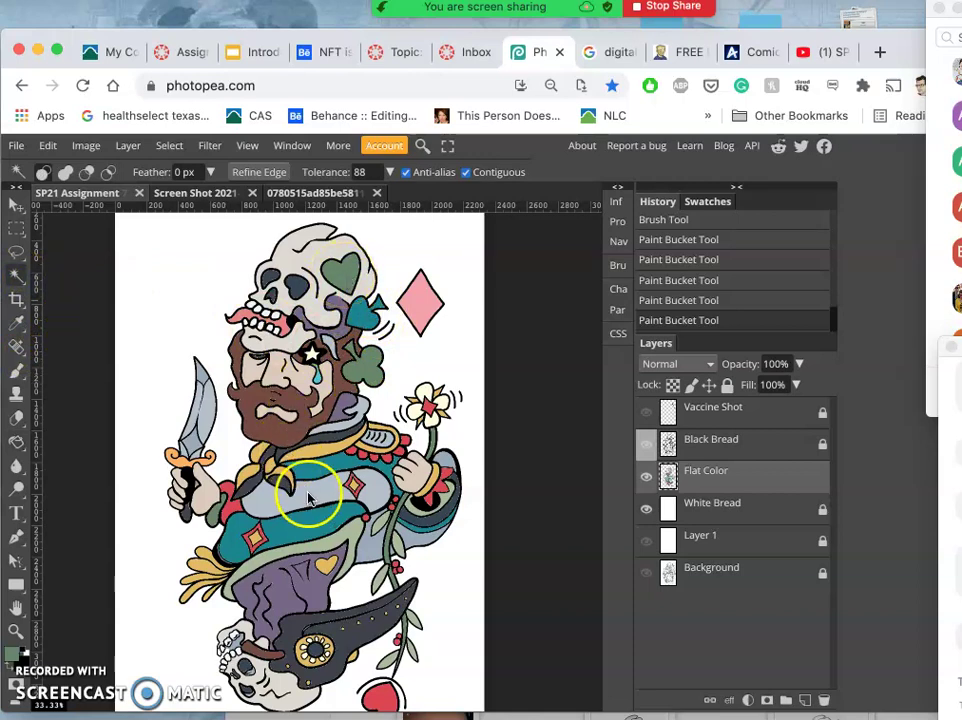
left_click(17, 322)
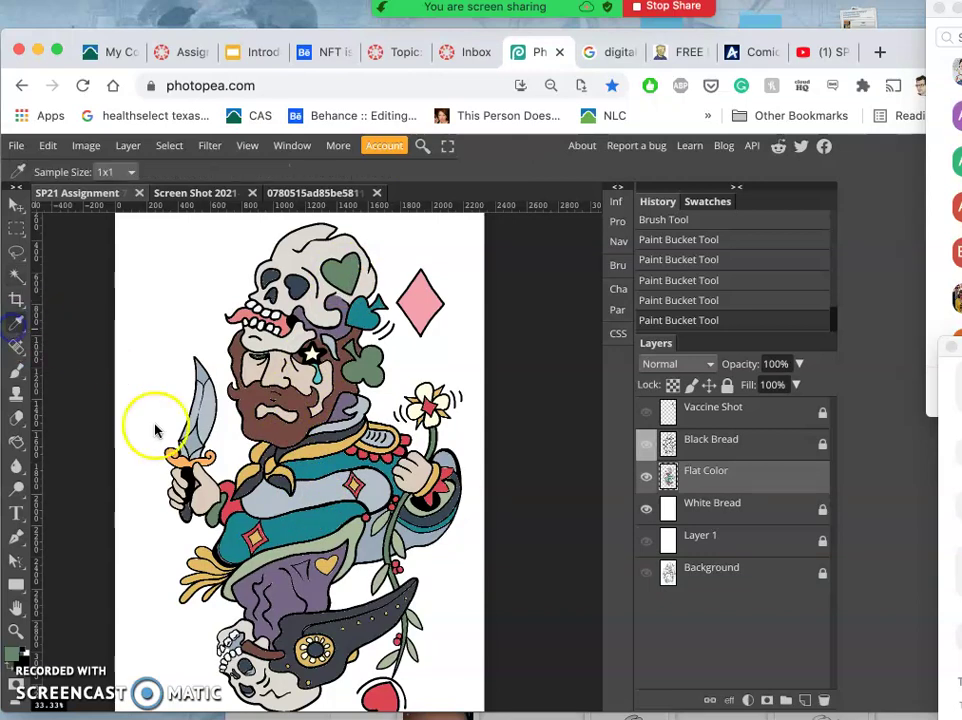
left_click(18, 441)
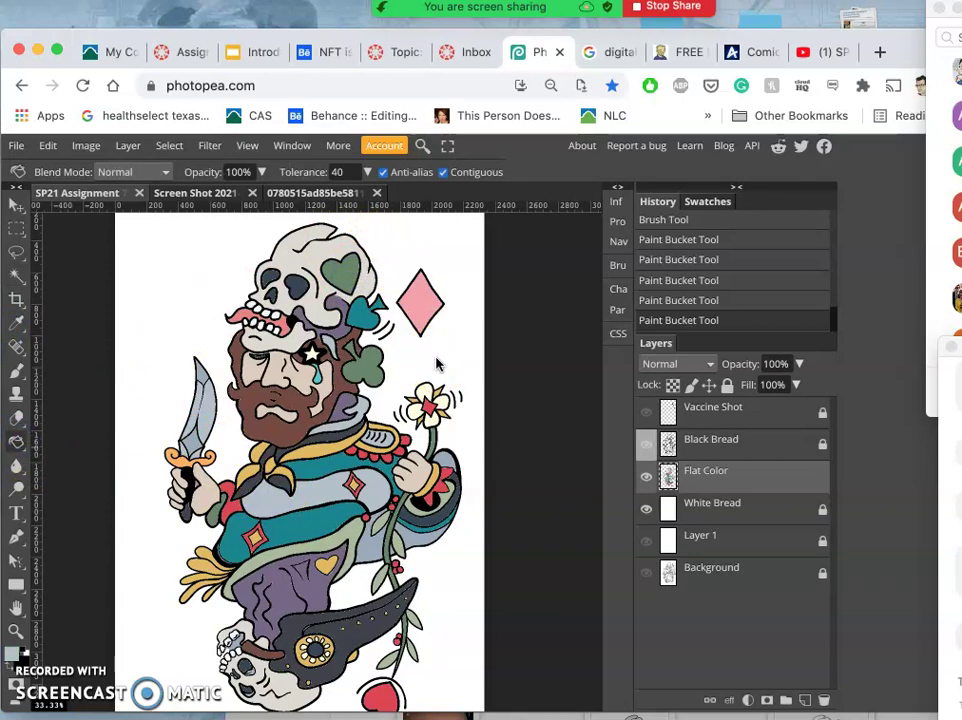
Step: Sample the diamond's pink as the paint colour and return to the Paint Bucket
scroll(436, 364, "down", 3)
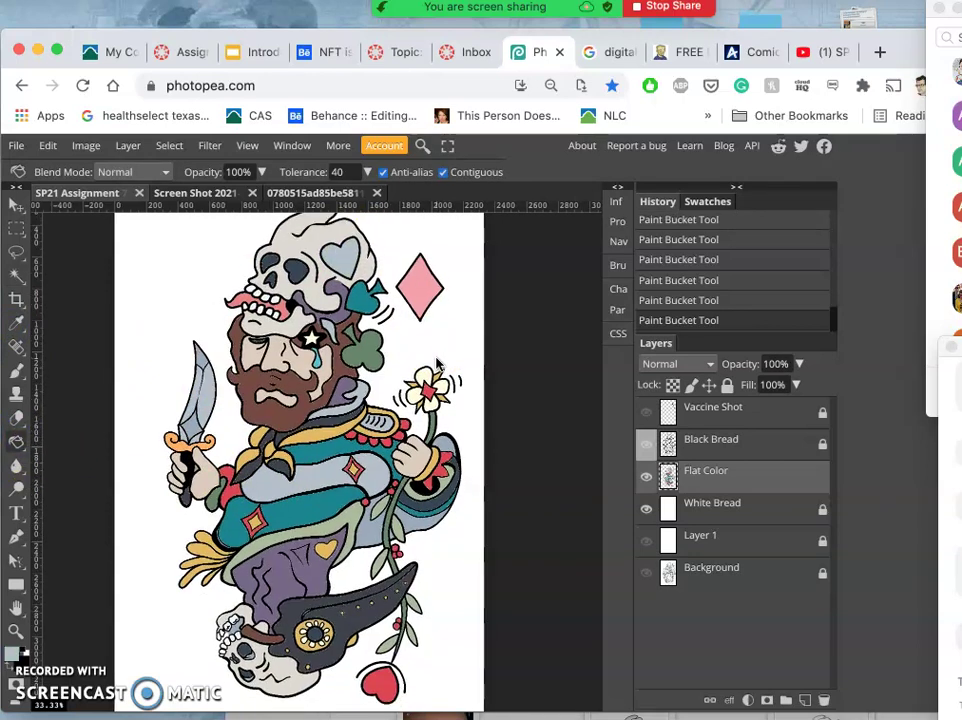
scroll(436, 364, "down", 1)
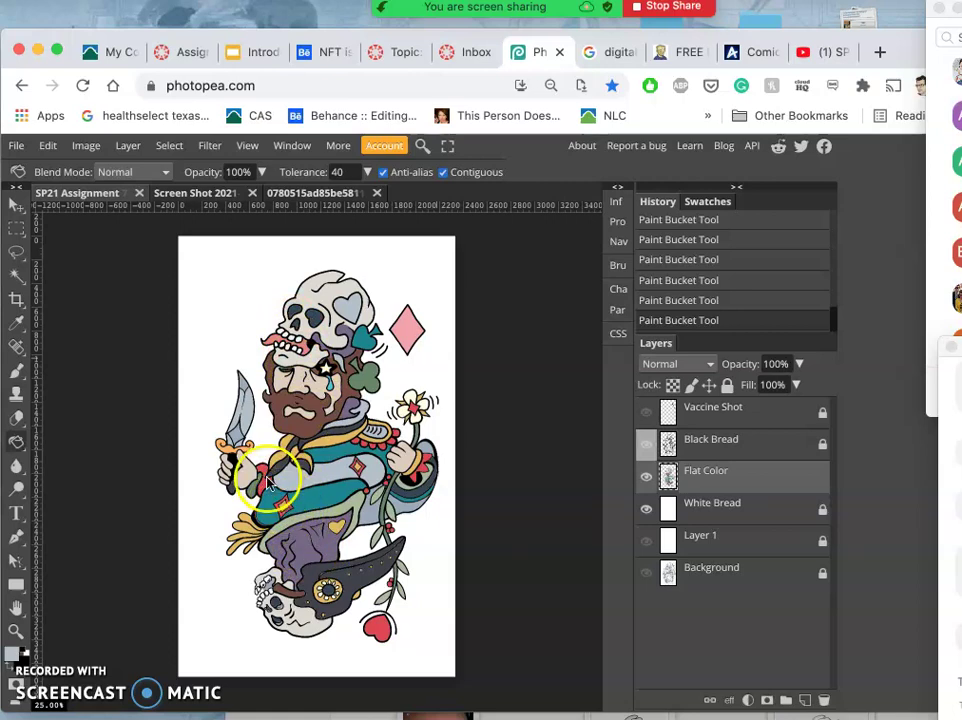
left_click(17, 322)
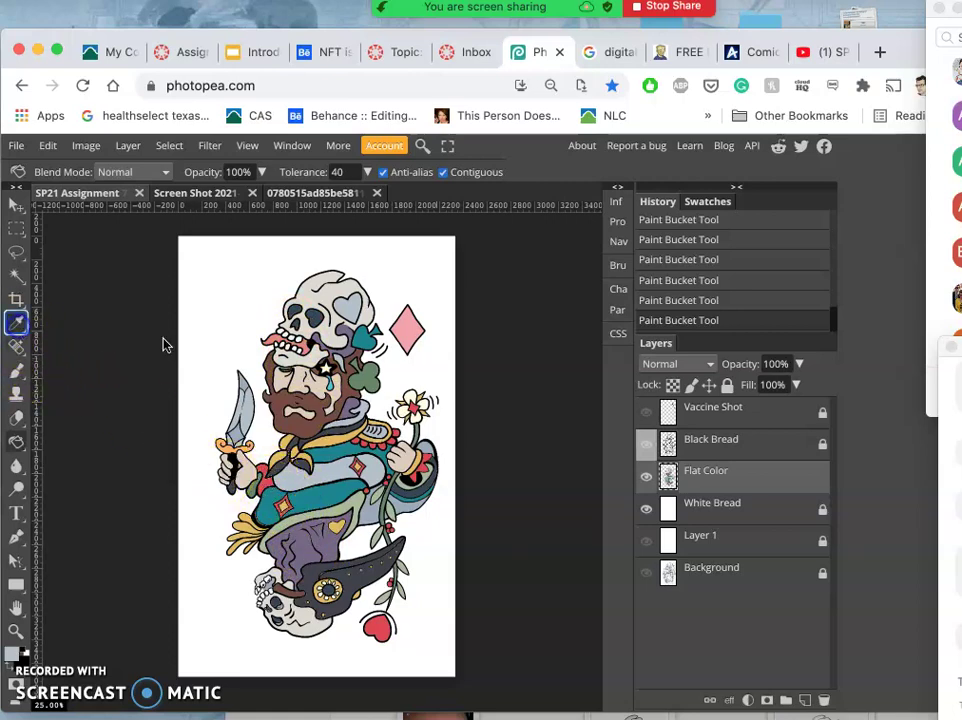
left_click(408, 326)
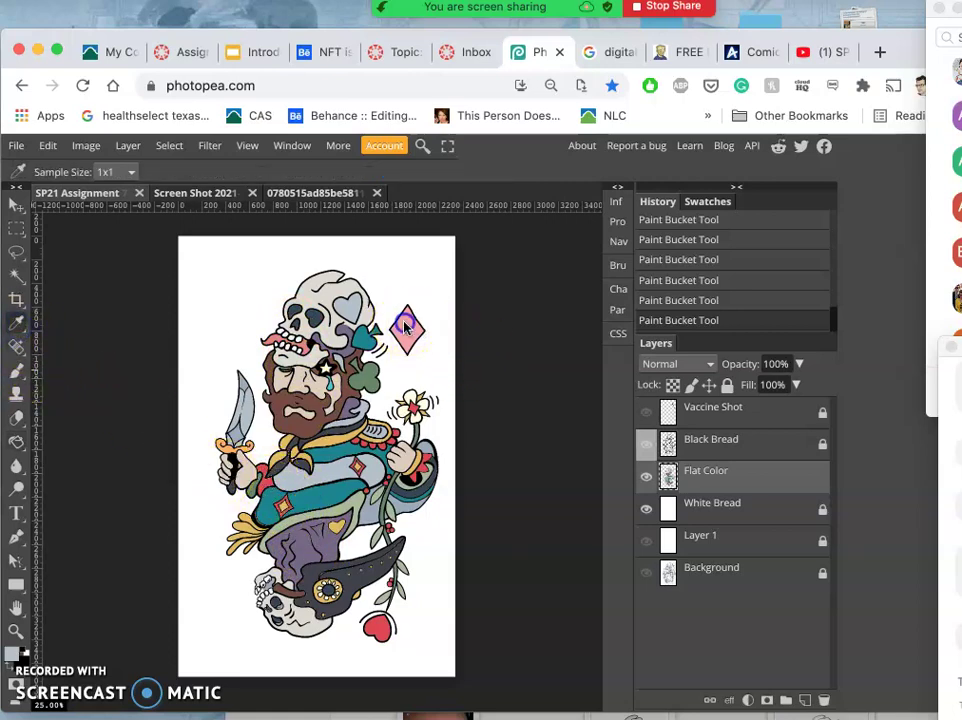
left_click(16, 370)
left_click(17, 441)
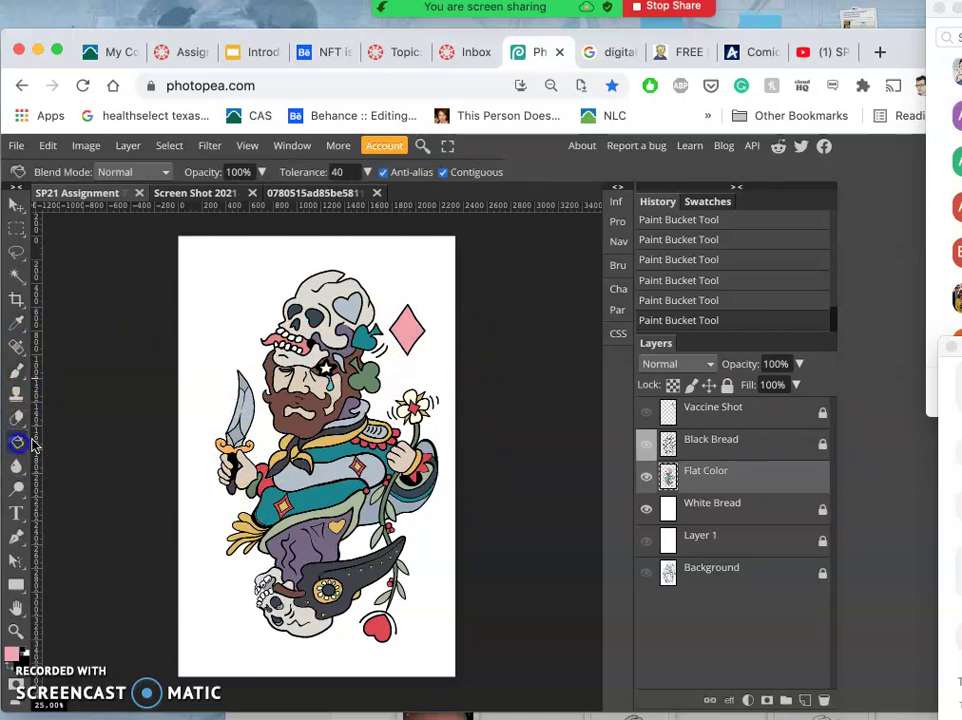
Step: Fill the sleeve cuffs beside both hands with the pink
left_click(384, 545)
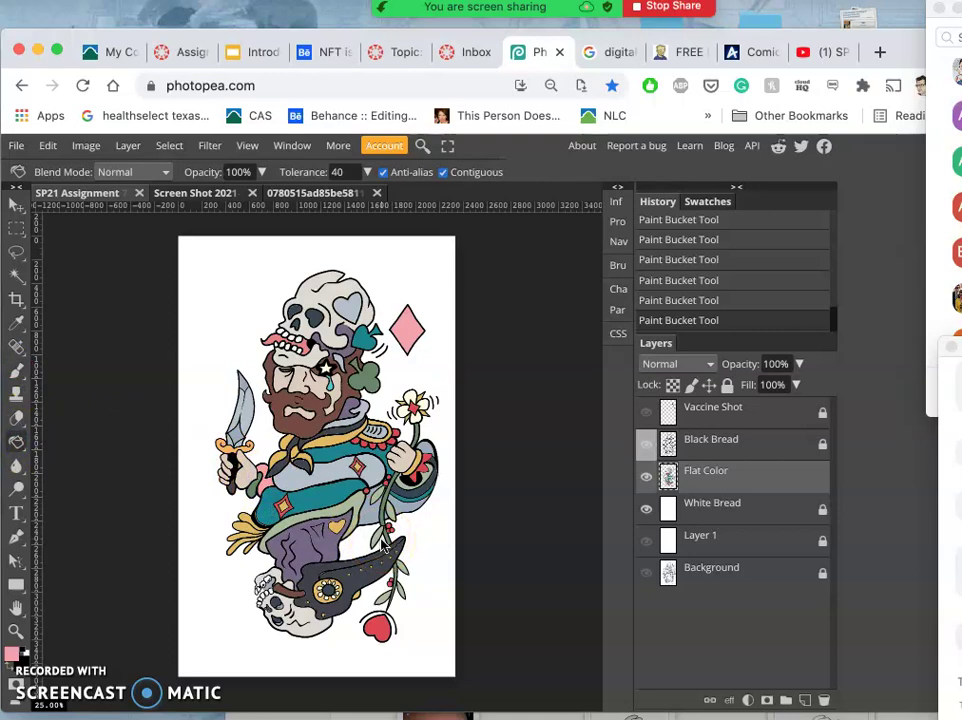
left_click_drag(384, 545, 424, 477)
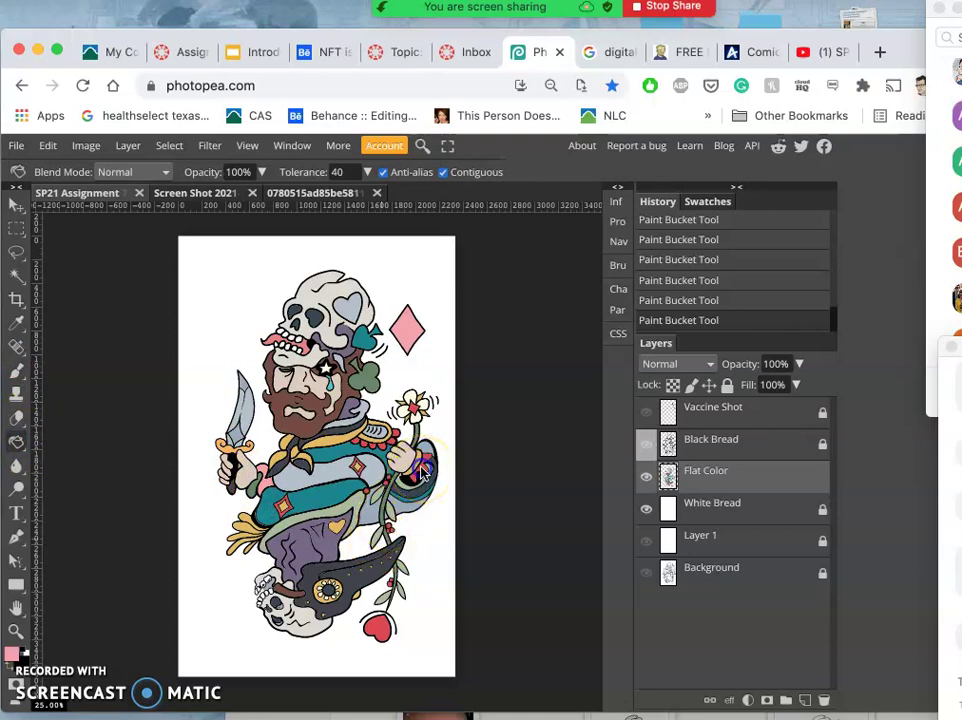
left_click_drag(424, 475, 415, 535)
left_click_drag(408, 402, 396, 432)
Step: Fill the shoulder trim and collar beads with pink
scroll(398, 434, "up", 2)
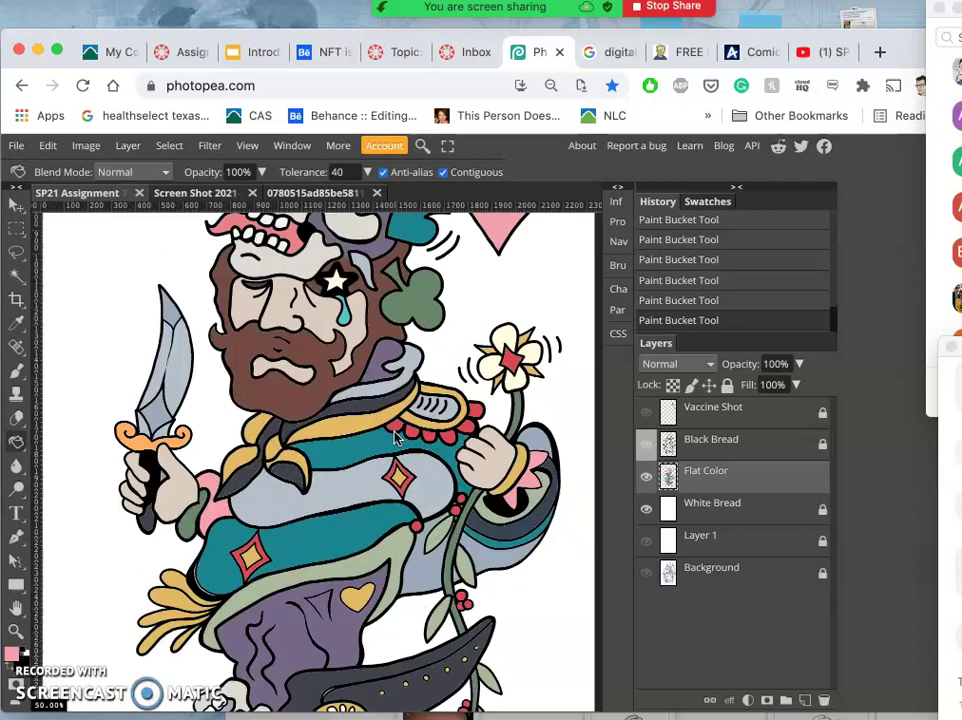
left_click(400, 427)
left_click(485, 474)
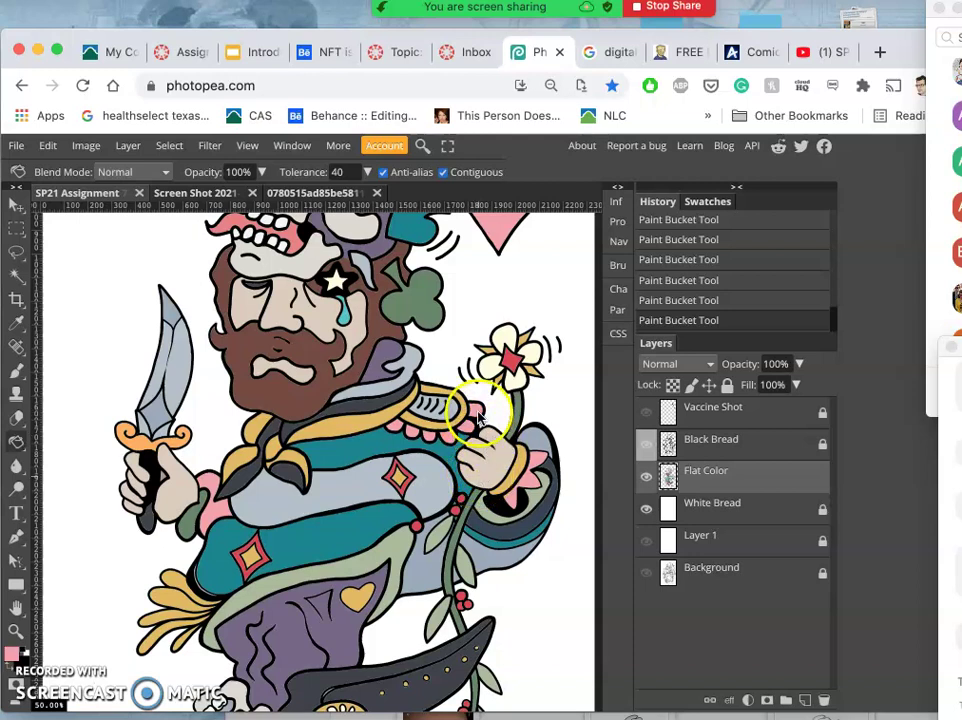
Step: Fill the round eye on the dark boot at the bottom with pink
scroll(440, 500, "down", 5)
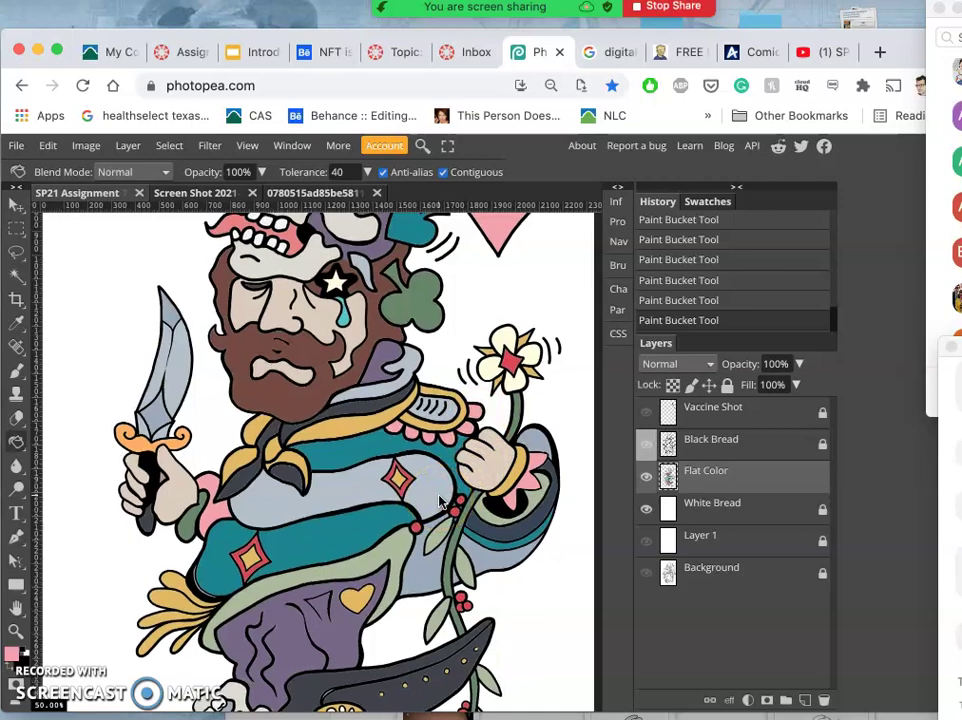
scroll(440, 500, "down", 3)
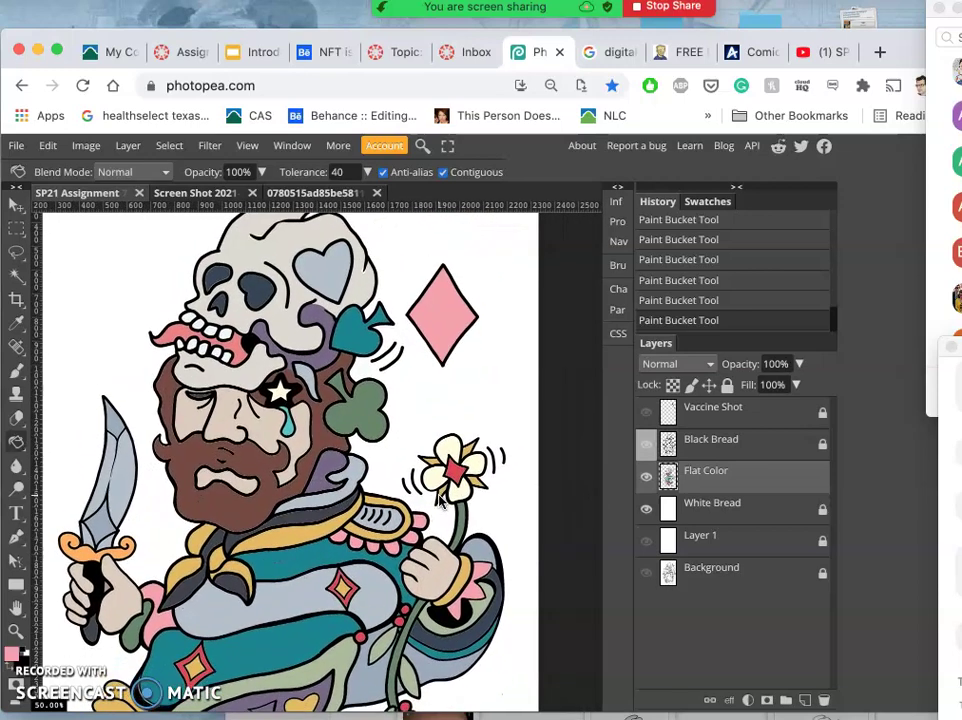
scroll(308, 540, "down", 3)
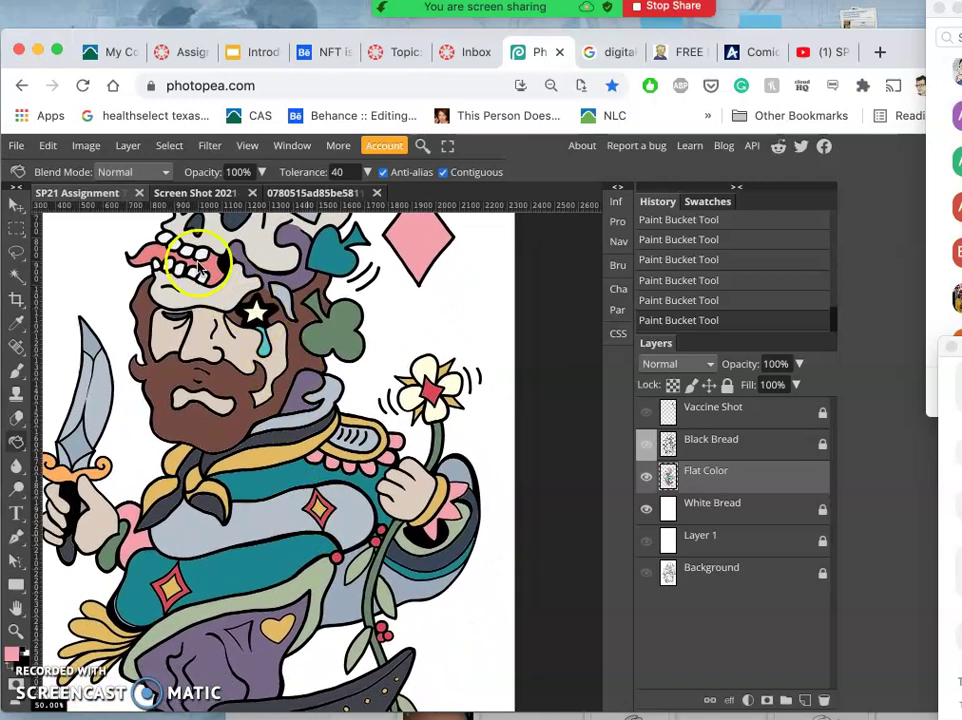
scroll(240, 435, "down", 1)
scroll(240, 435, "down", 10)
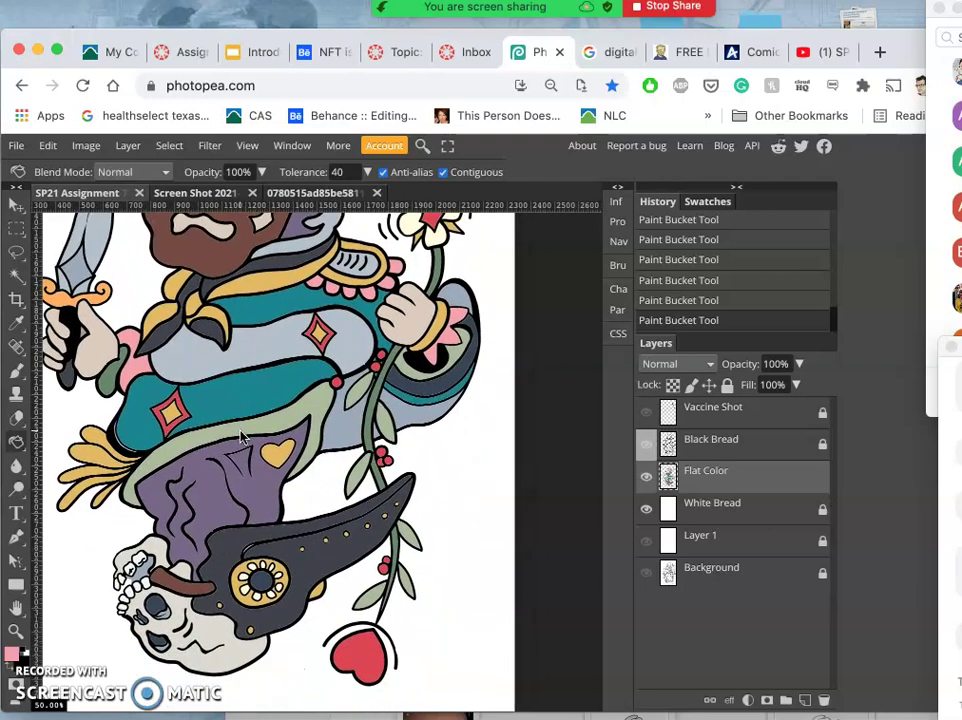
scroll(240, 435, "right", 3)
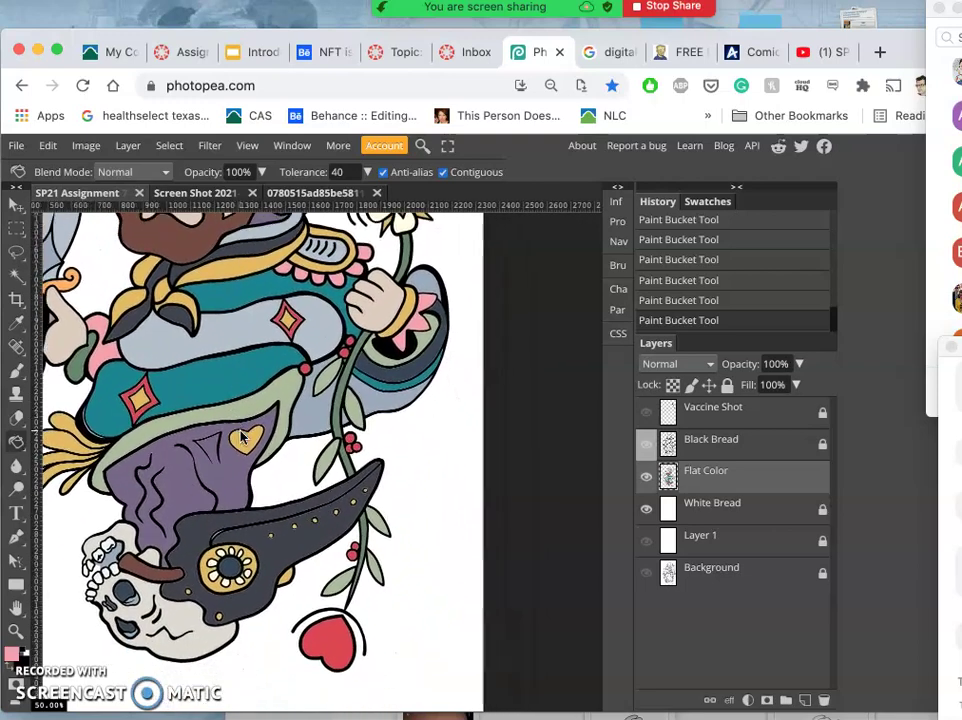
left_click(203, 568)
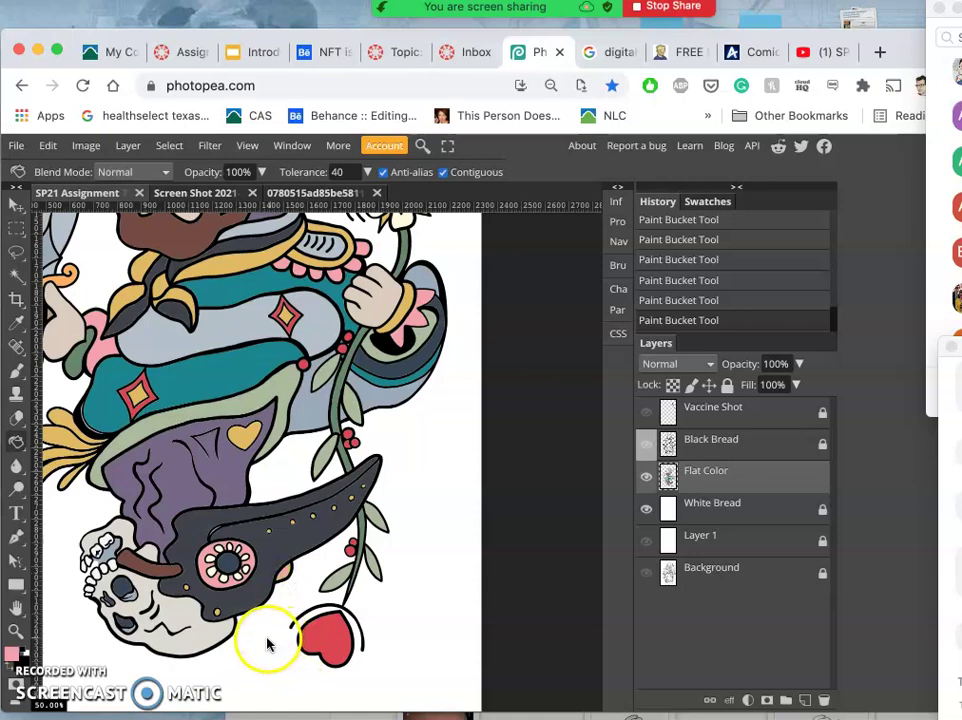
Step: Pan the view back across the card to see the whole jester
scroll(265, 644, "up", 3)
scroll(265, 644, "left", 3)
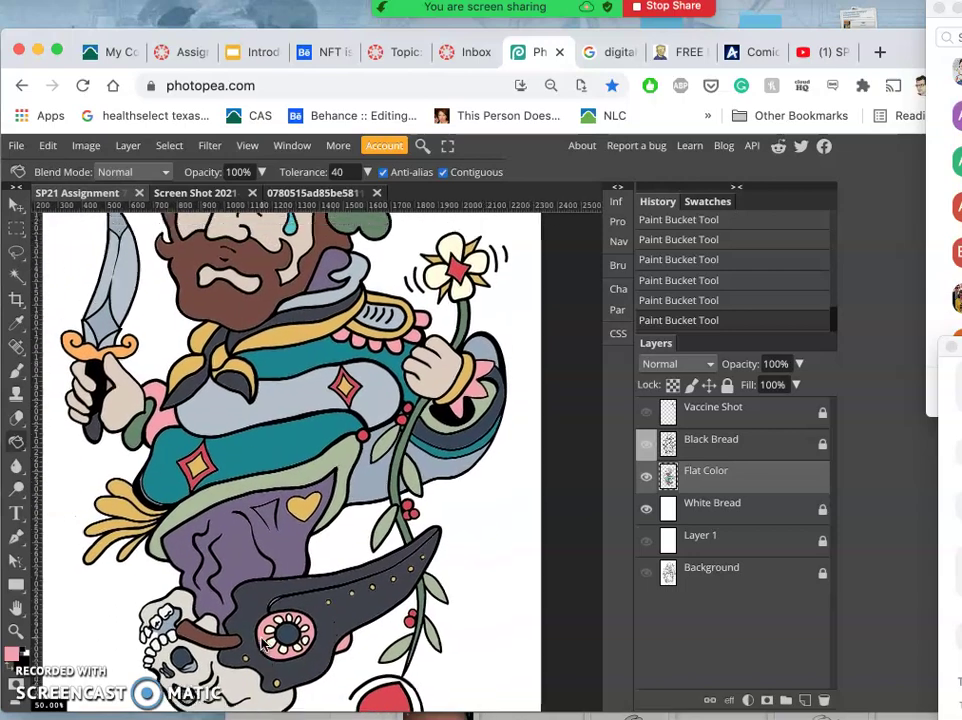
scroll(265, 645, "up", 4)
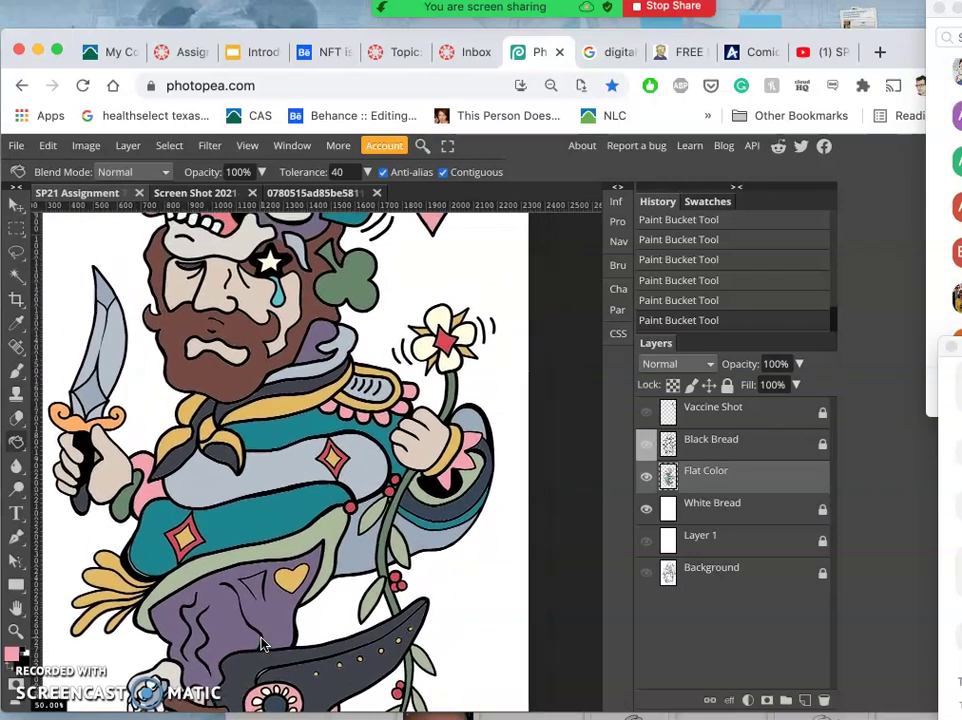
scroll(262, 644, "up", 2)
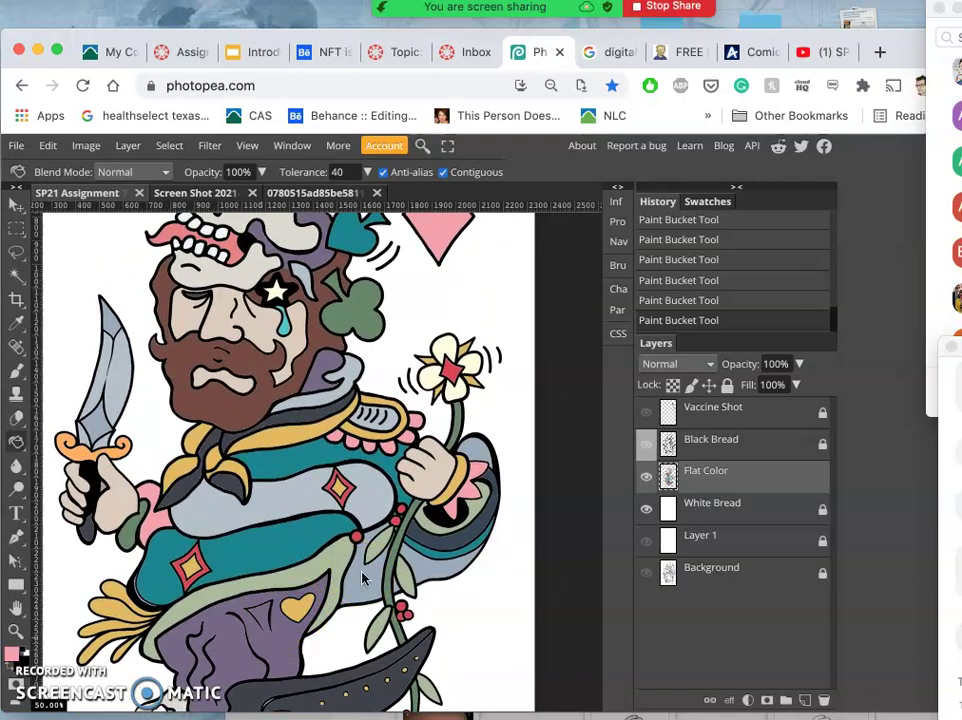
scroll(362, 578, "down", 2)
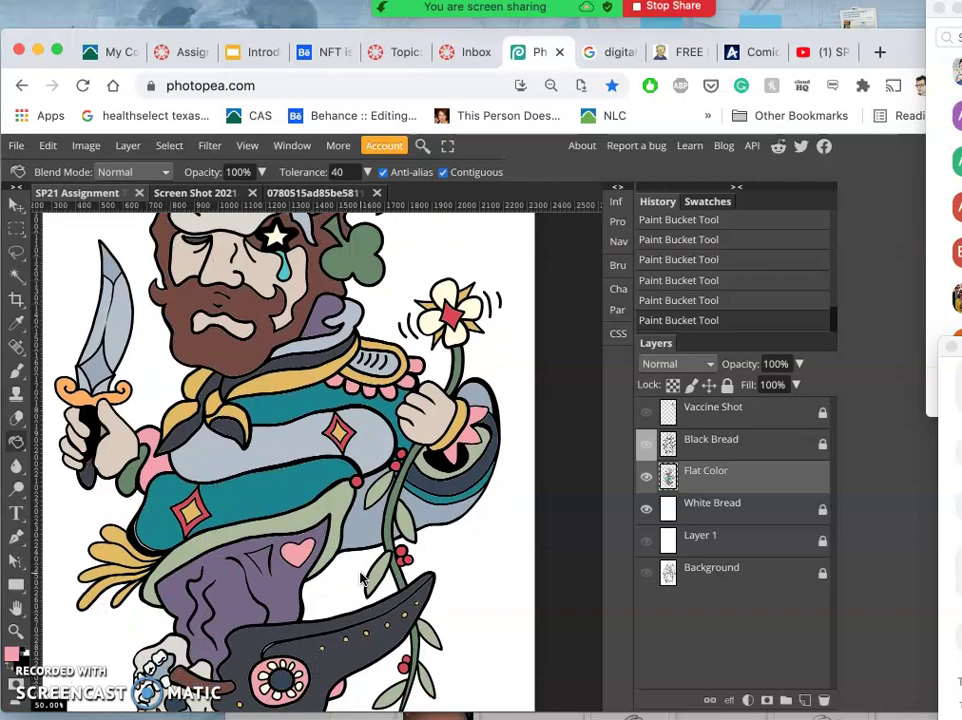
scroll(362, 578, "down", 1)
scroll(361, 578, "up", 2)
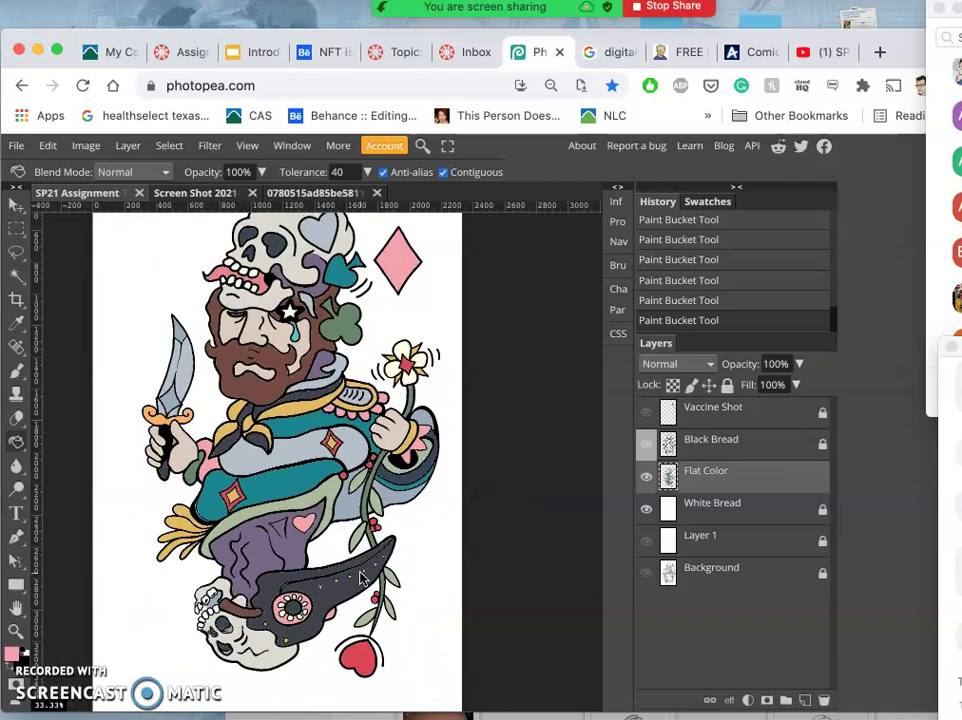
scroll(362, 578, "right", 1)
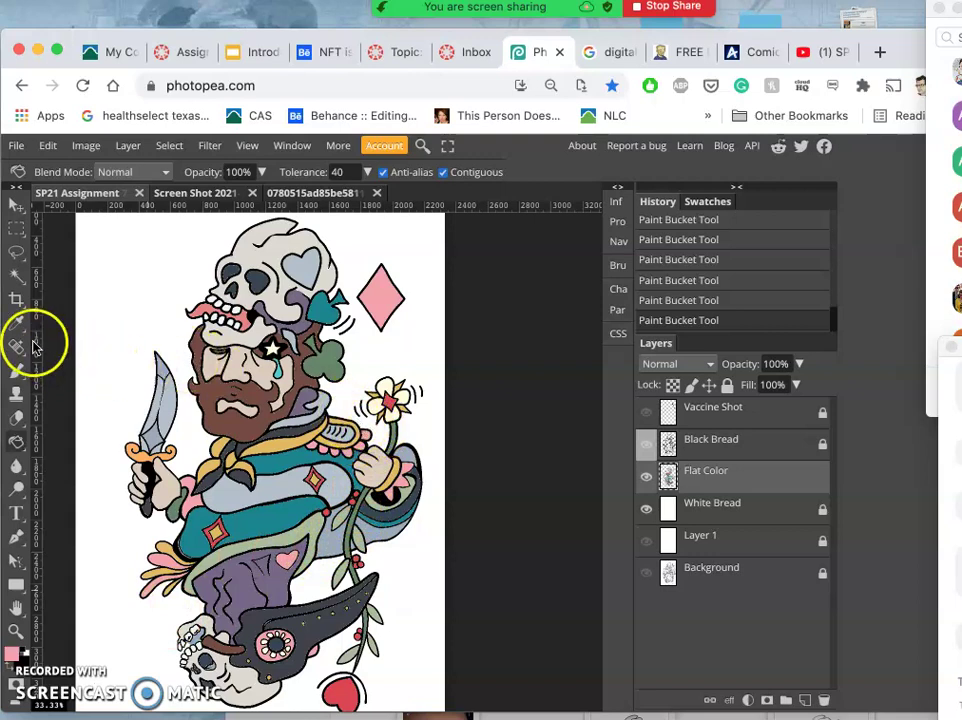
Step: Sample the flower petal's white and try fills across the jester's chest
left_click(17, 276)
left_click(17, 322)
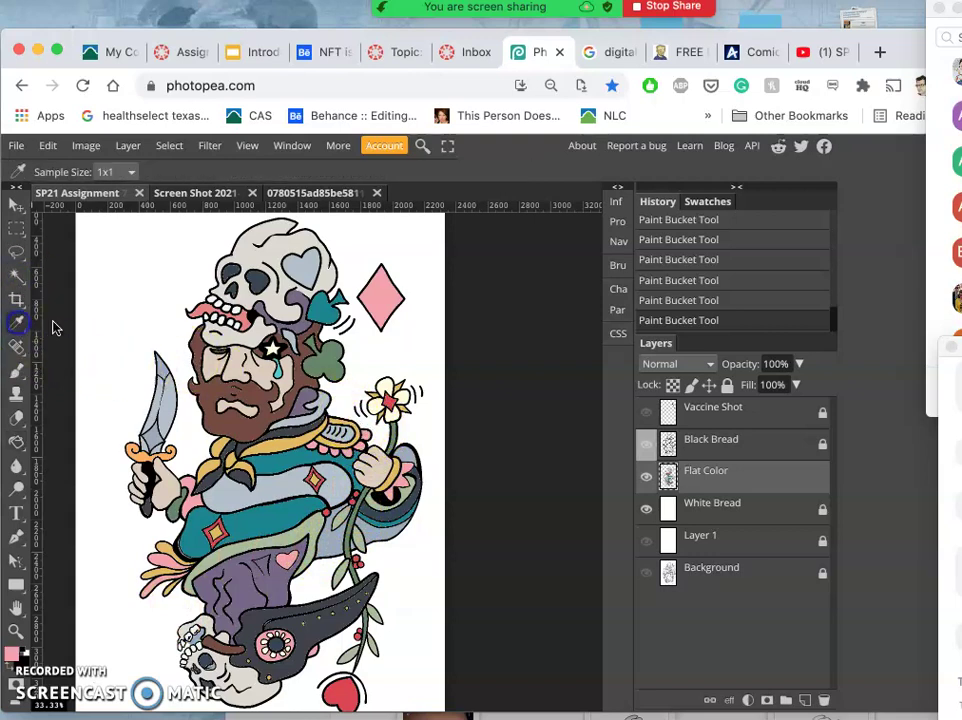
left_click(386, 390)
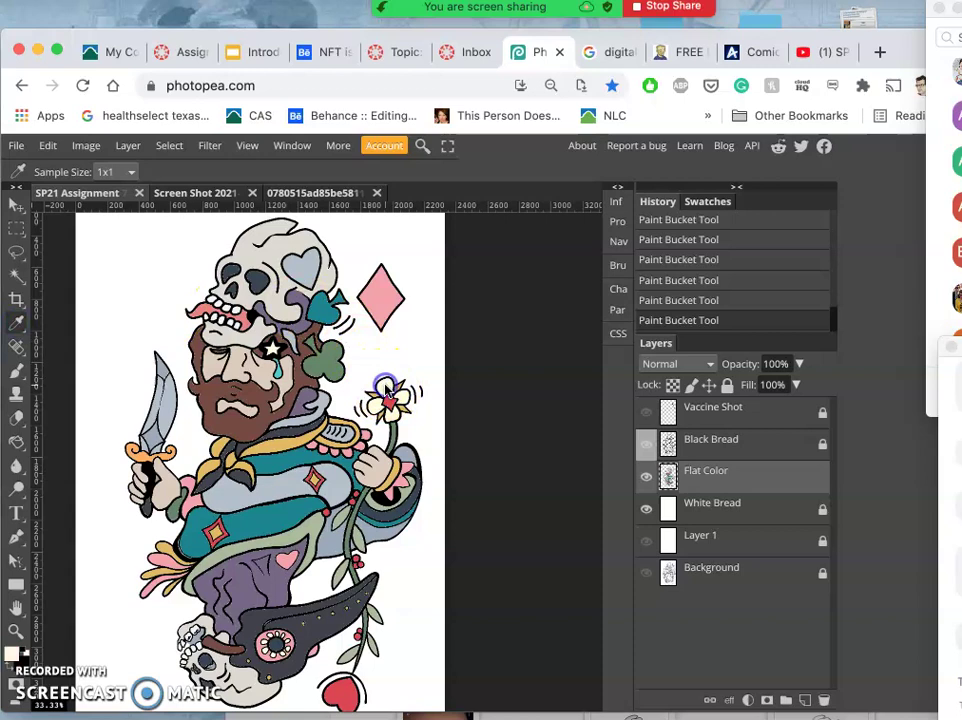
left_click(16, 440)
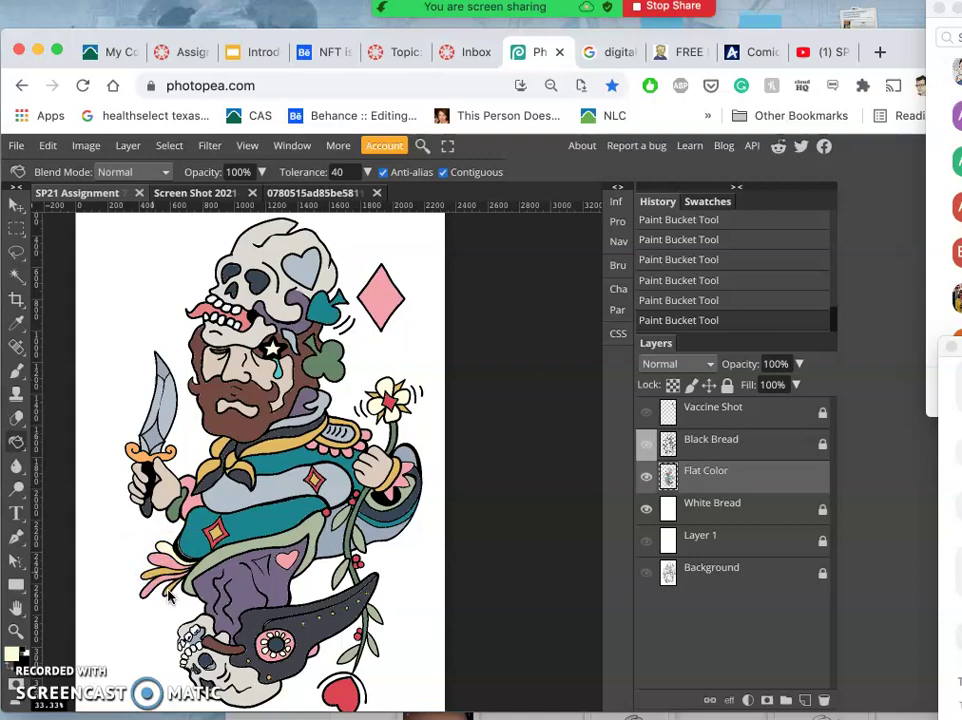
mouse_move(168, 594)
left_mouse_down()
mouse_move(225, 612)
mouse_move(240, 640)
mouse_move(275, 640)
mouse_move(322, 612)
mouse_move(344, 511)
mouse_move(378, 488)
mouse_move(327, 418)
mouse_move(300, 354)
mouse_move(262, 343)
mouse_move(284, 334)
mouse_move(277, 339)
mouse_move(393, 468)
mouse_move(352, 440)
mouse_move(362, 432)
mouse_move(322, 540)
mouse_move(311, 483)
mouse_move(343, 451)
mouse_move(354, 410)
mouse_move(360, 436)
left_mouse_up()
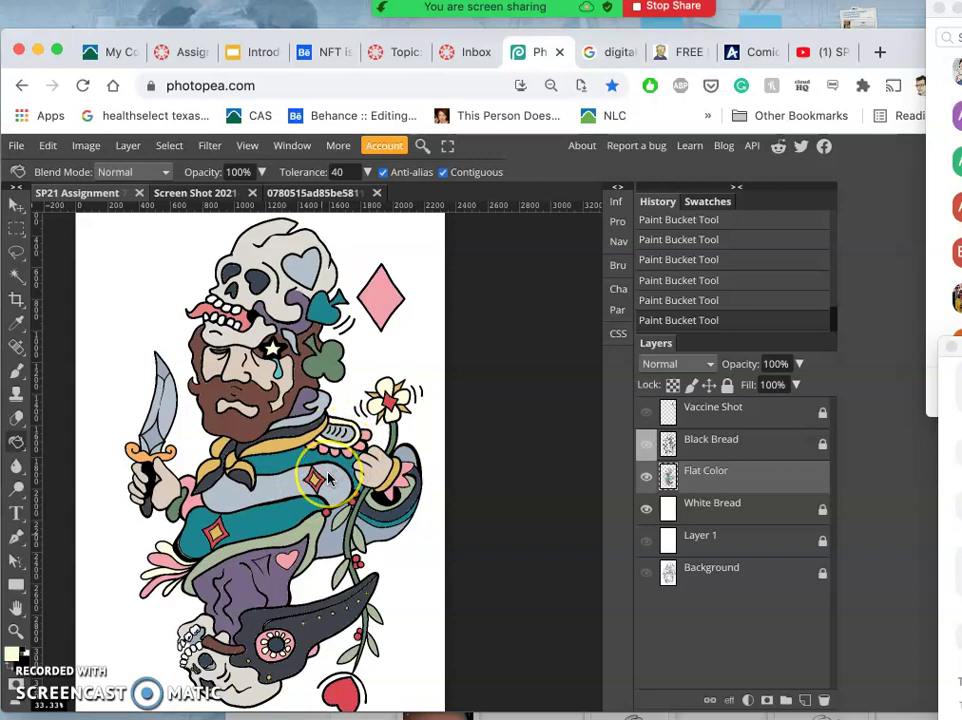
left_click_drag(328, 480, 232, 457)
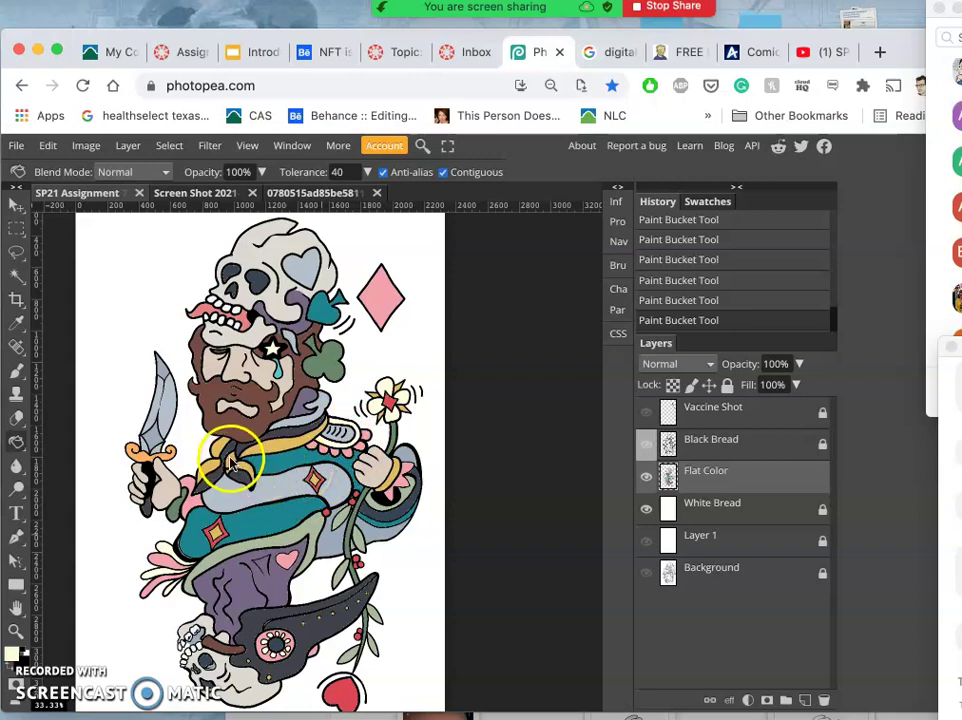
left_click(280, 520)
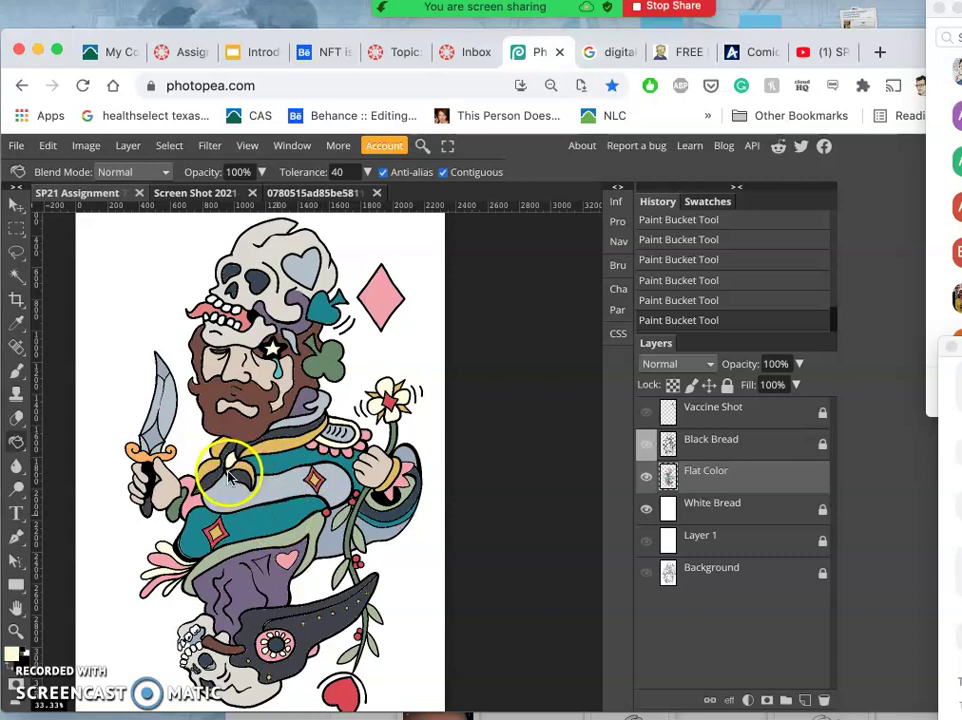
Step: Sample the knife handle's orange and try fills near the collar and flower-holding hand
left_click(16, 322)
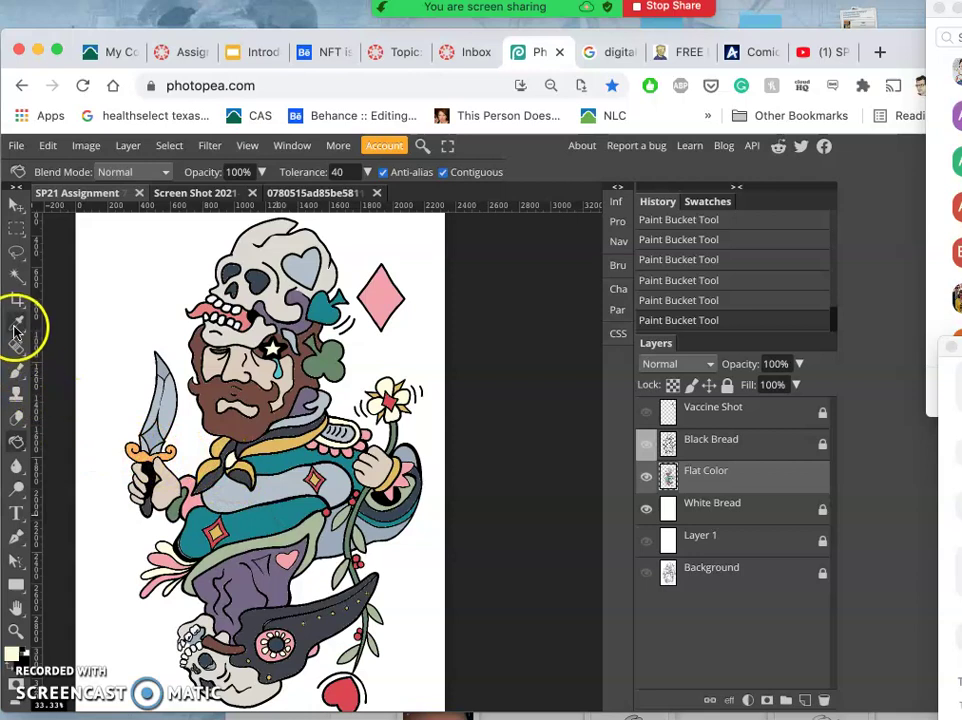
left_click(142, 453)
left_click(16, 442)
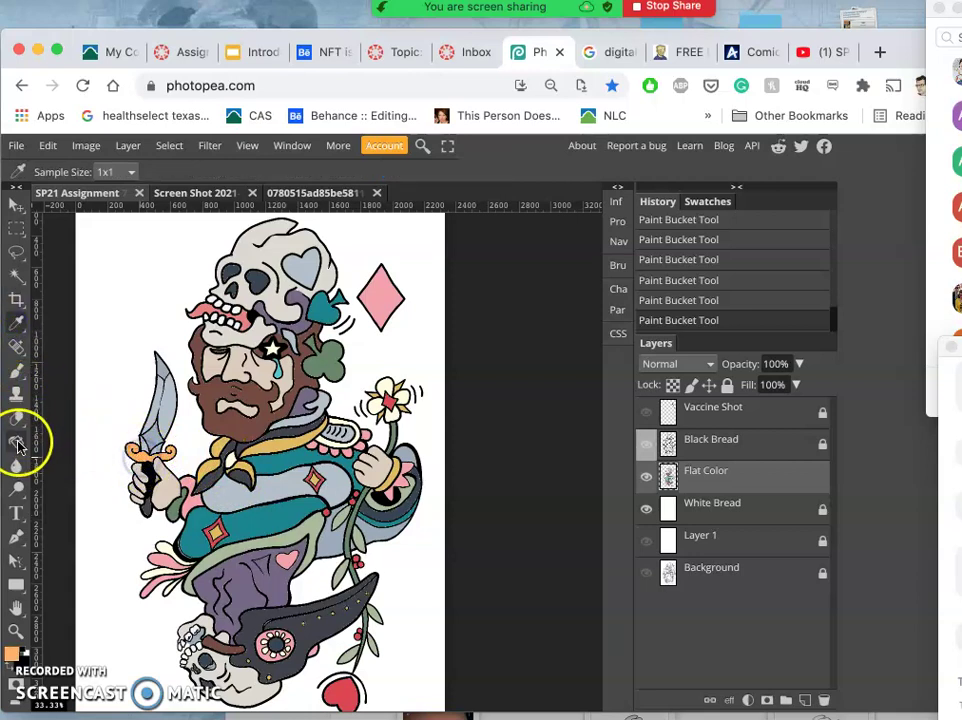
left_click(215, 449)
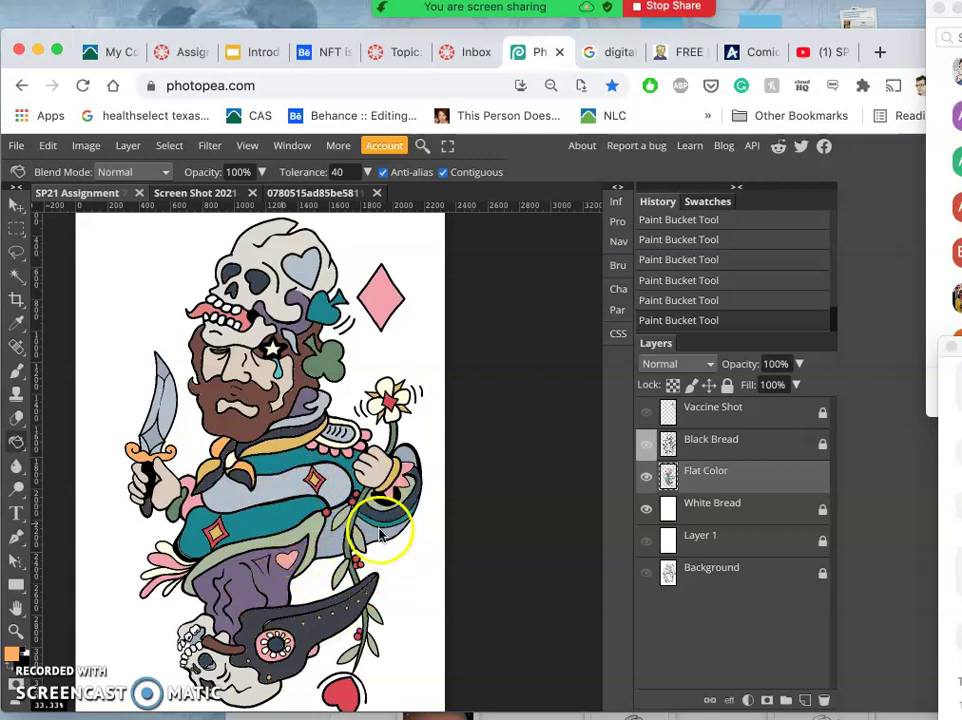
left_click(394, 474)
Step: Undo the stray fill and fill the skull's heart with the flower's pale colour
key("super+z")
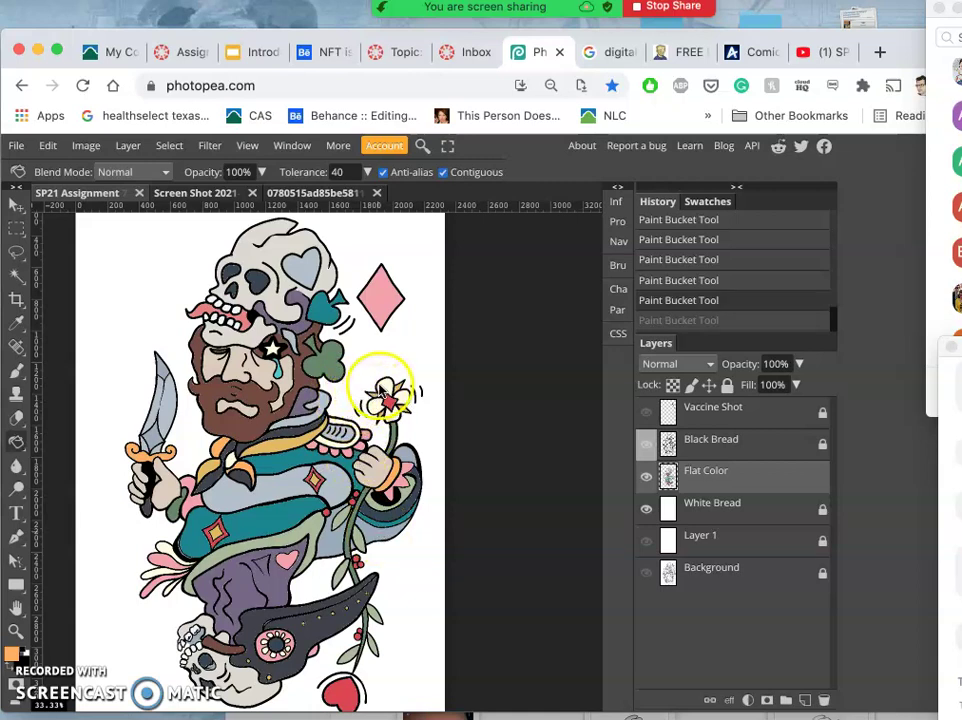
left_click(17, 323)
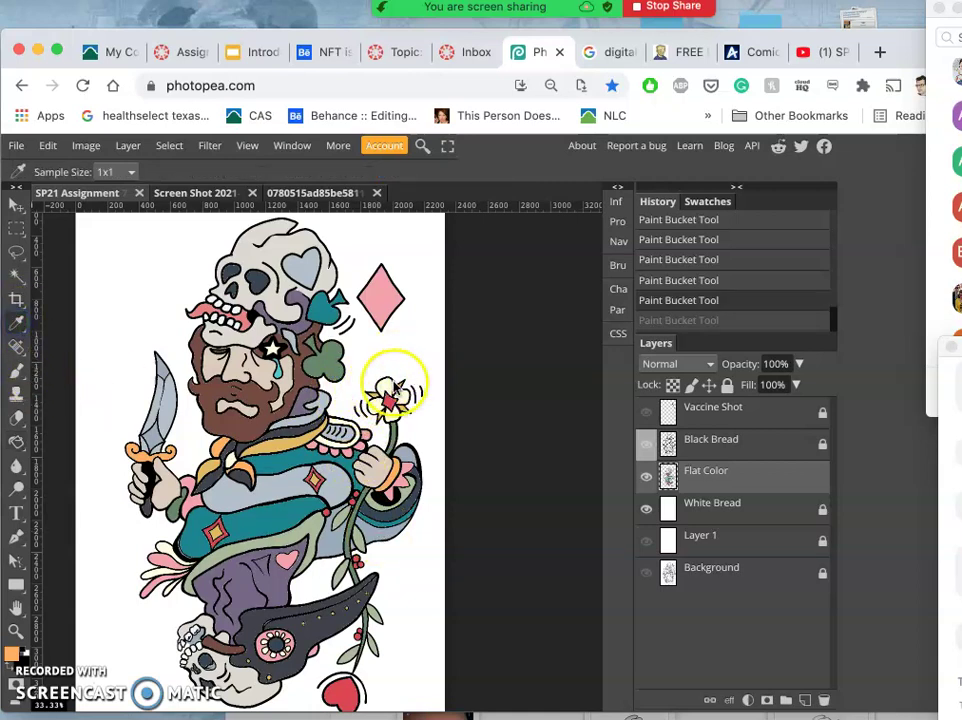
left_click(388, 383)
left_click(16, 441)
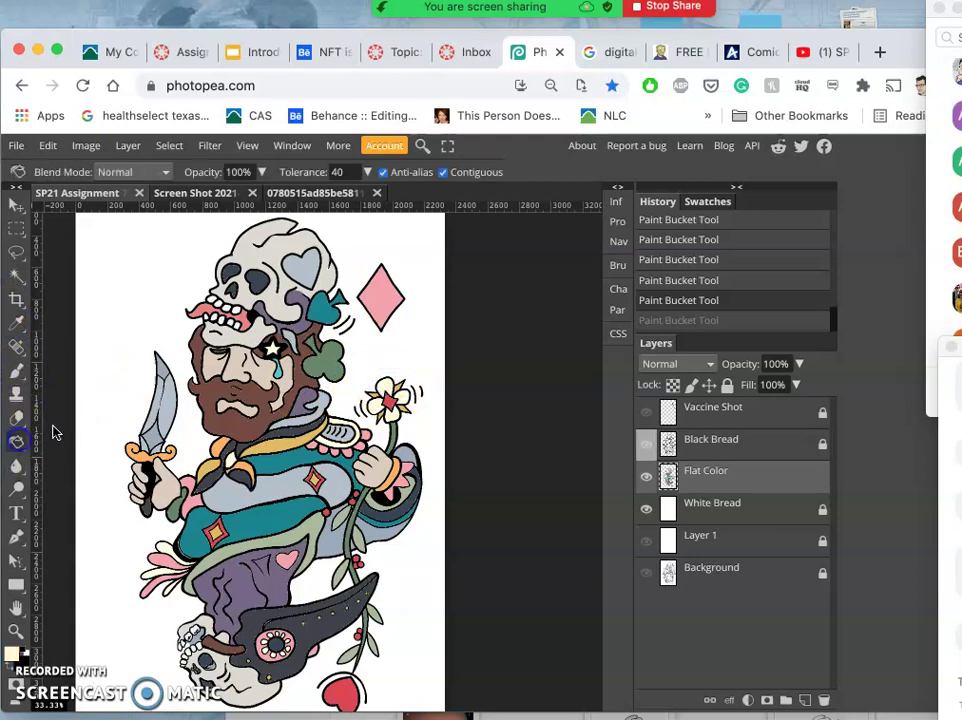
left_click(299, 268)
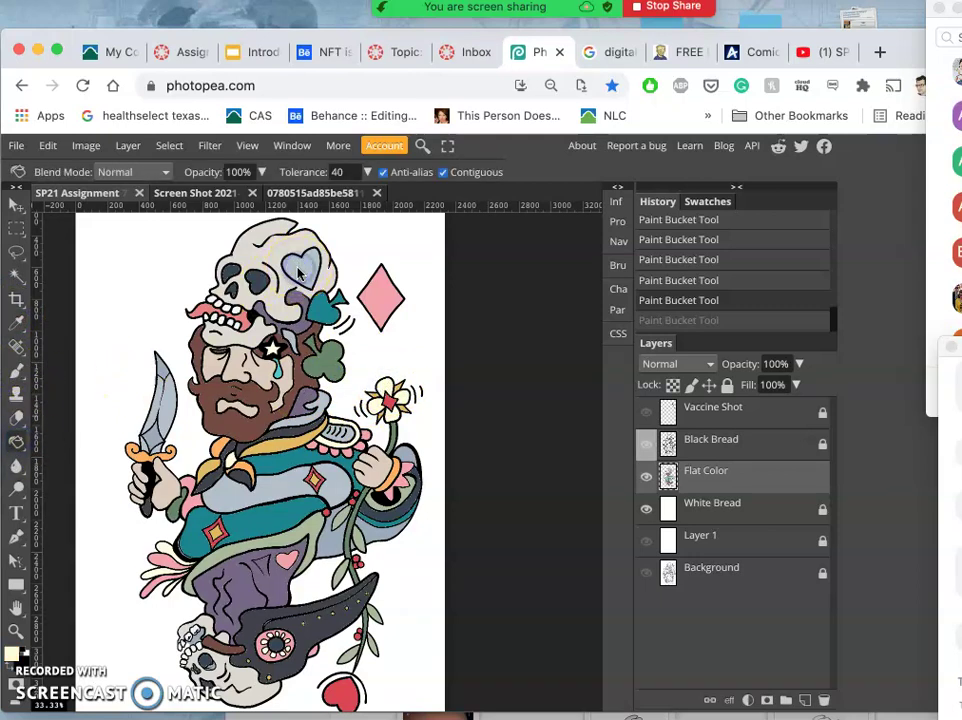
left_click(299, 270)
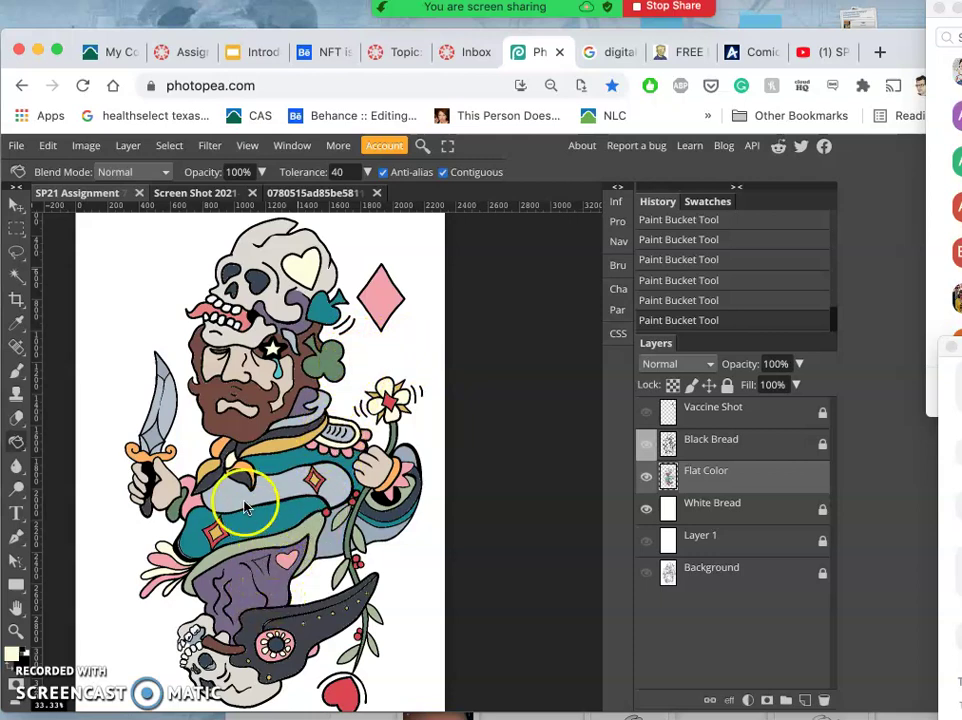
Step: Tone the paint colour down to a light cream (e3e1a9) and refill the skull's heart
left_click(13, 655)
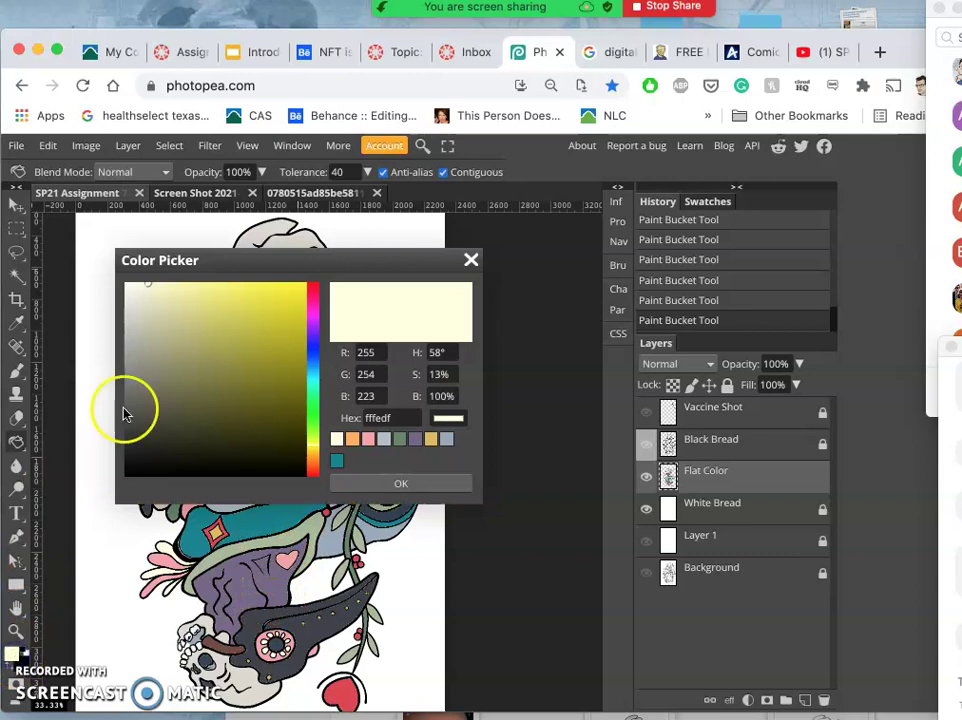
left_click(163, 299)
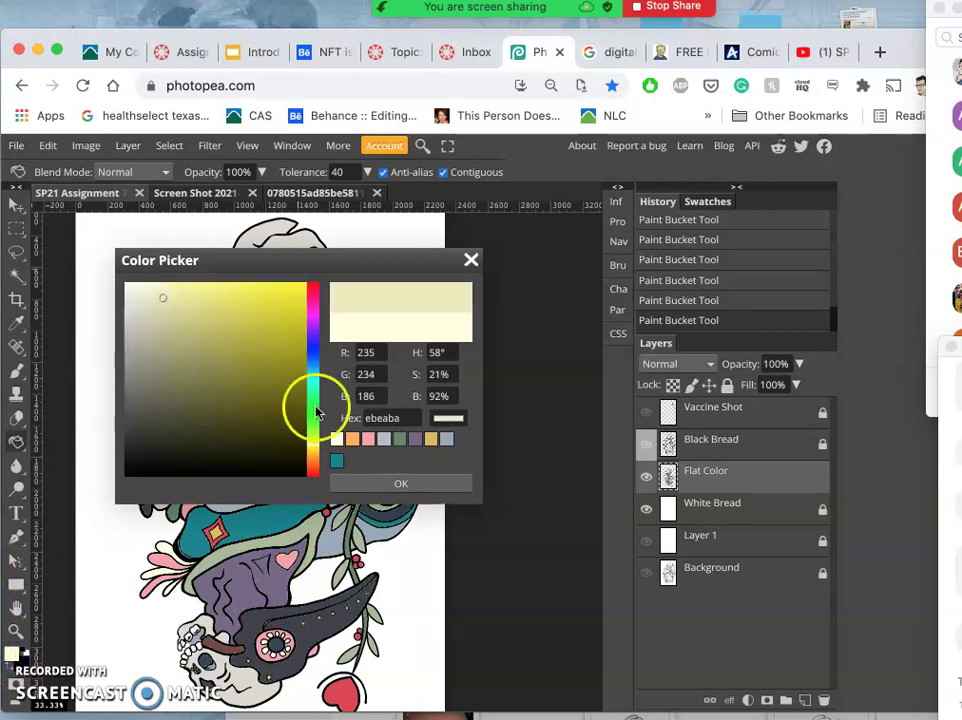
left_click(166, 300)
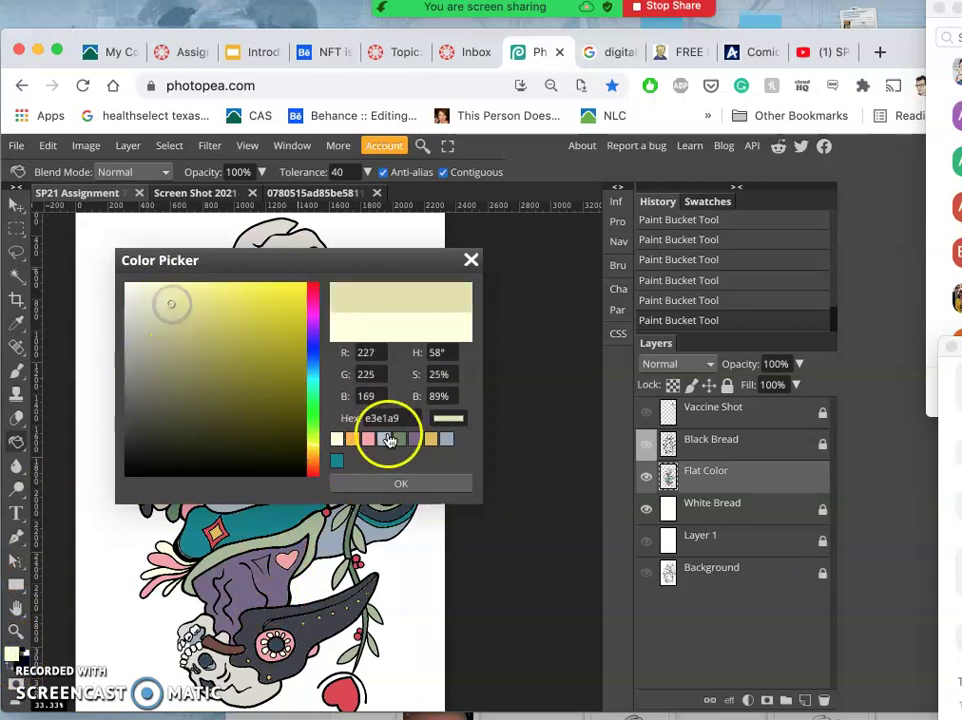
left_click(400, 483)
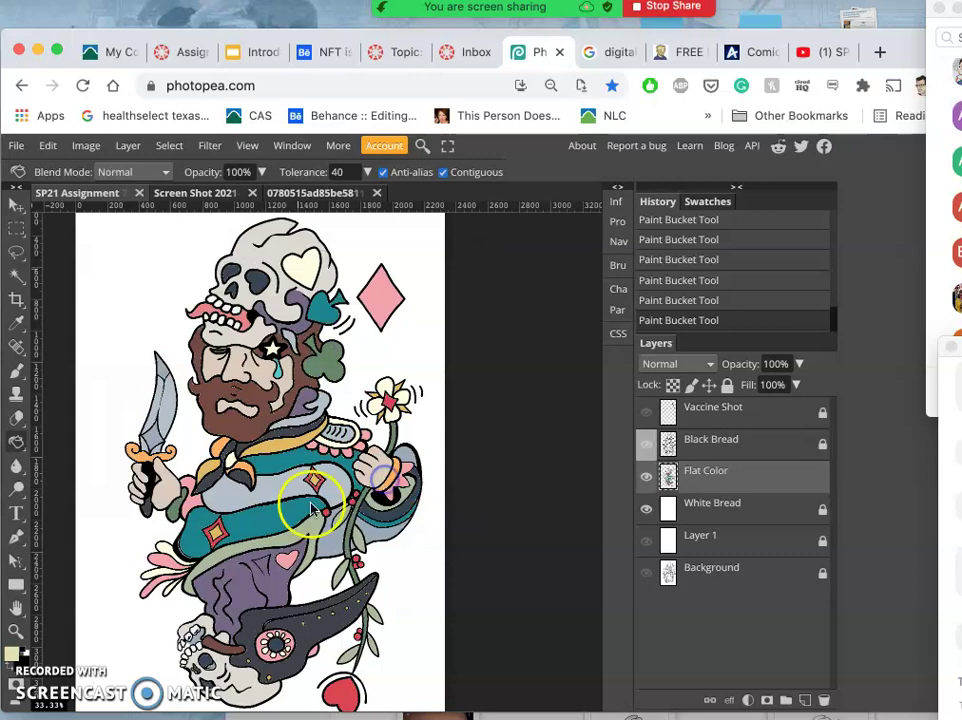
left_click(307, 272)
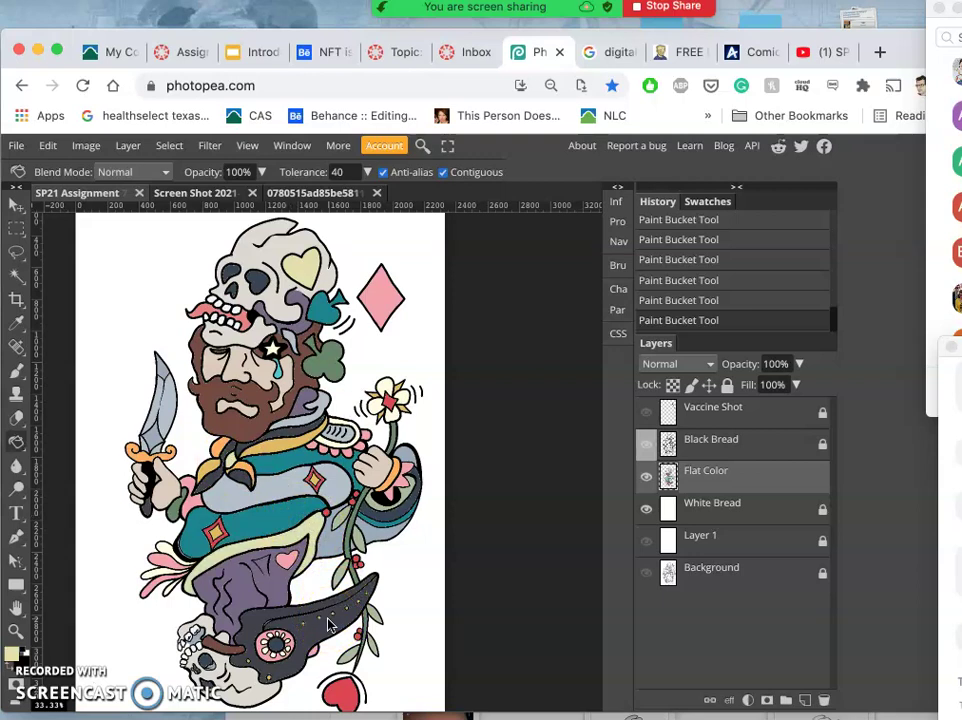
Step: Bucket-fill the chest, the dark patch below the beard, the trouser area and the scarf
scroll(330, 625, "down", 1)
scroll(328, 598, "down", 4)
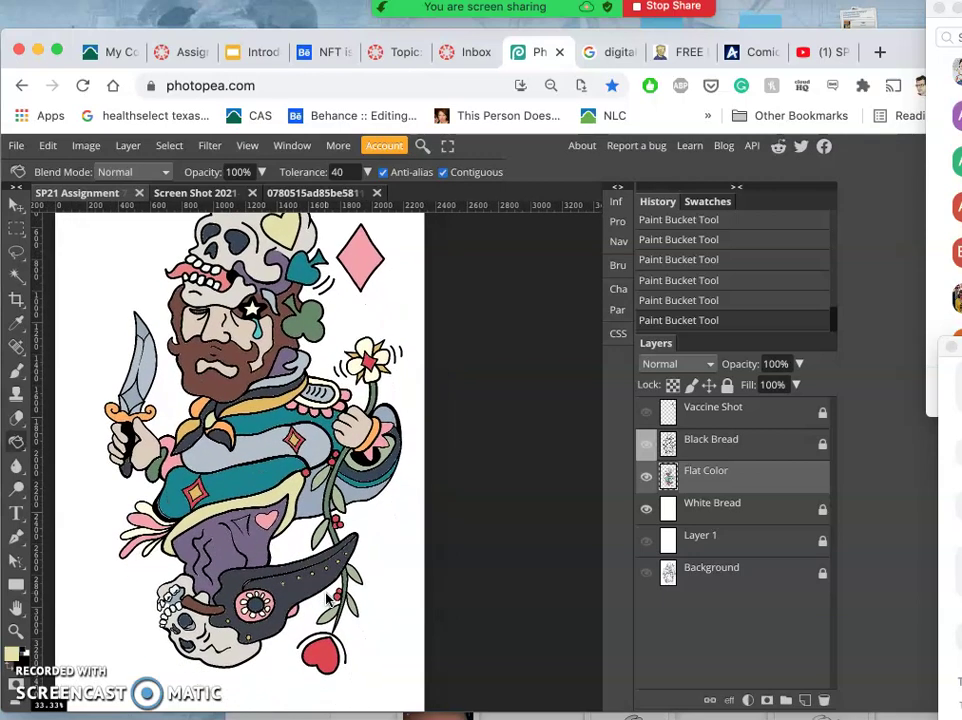
scroll(328, 598, "up", 5)
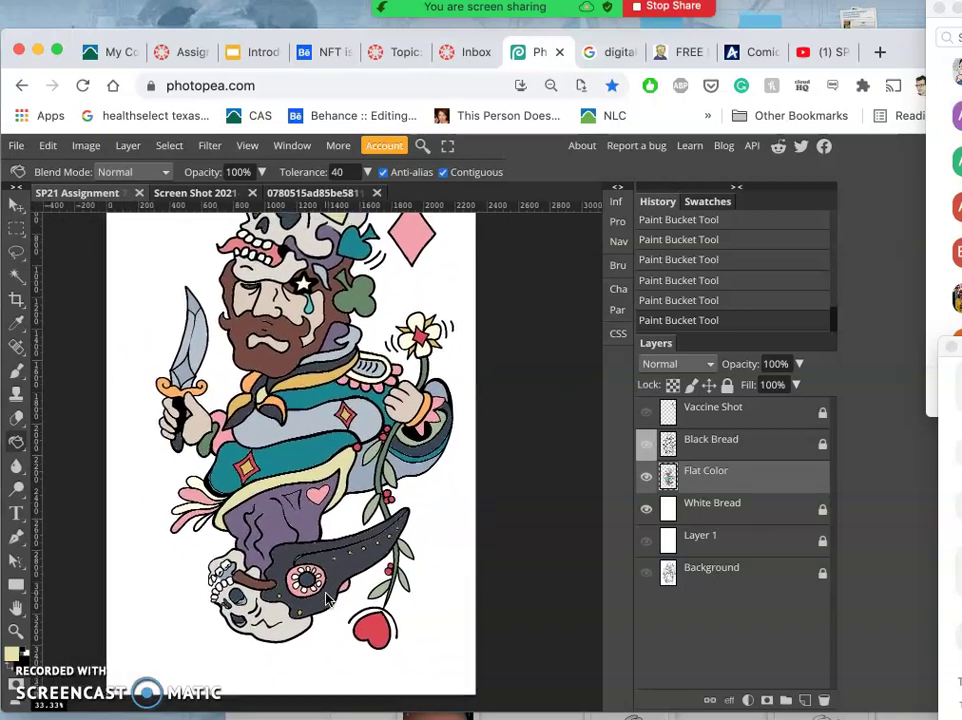
scroll(328, 598, "up", 1)
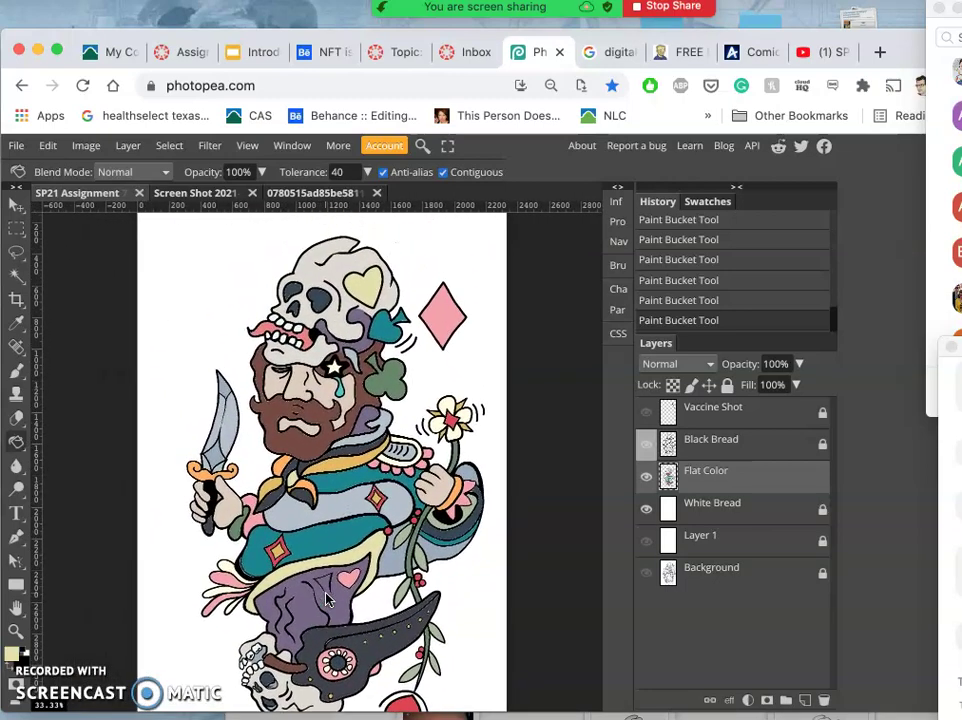
left_click(307, 546)
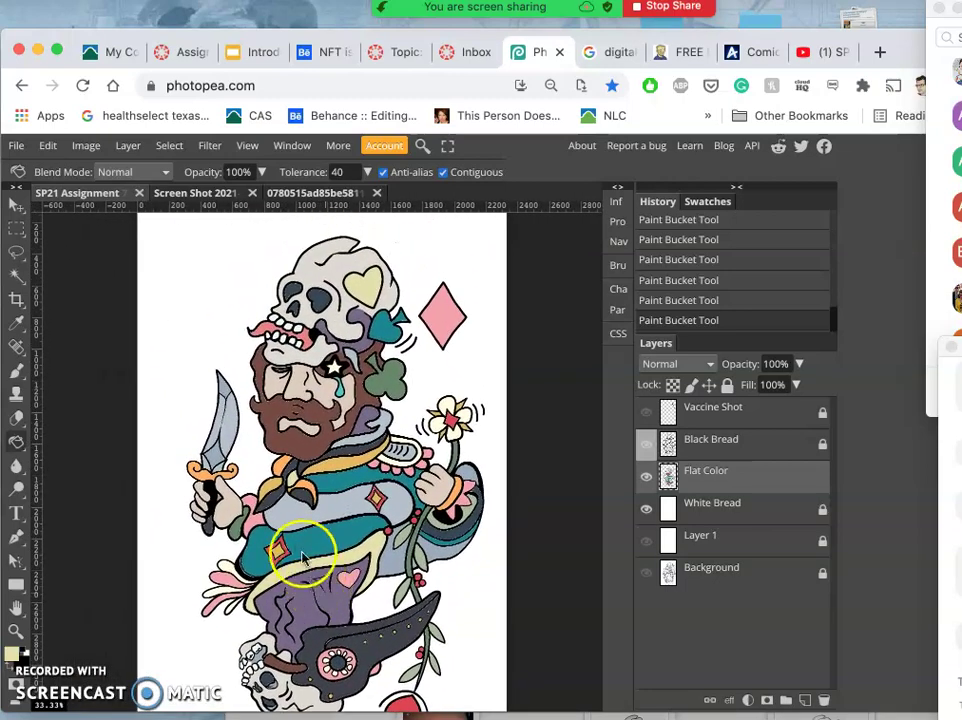
left_click(285, 468)
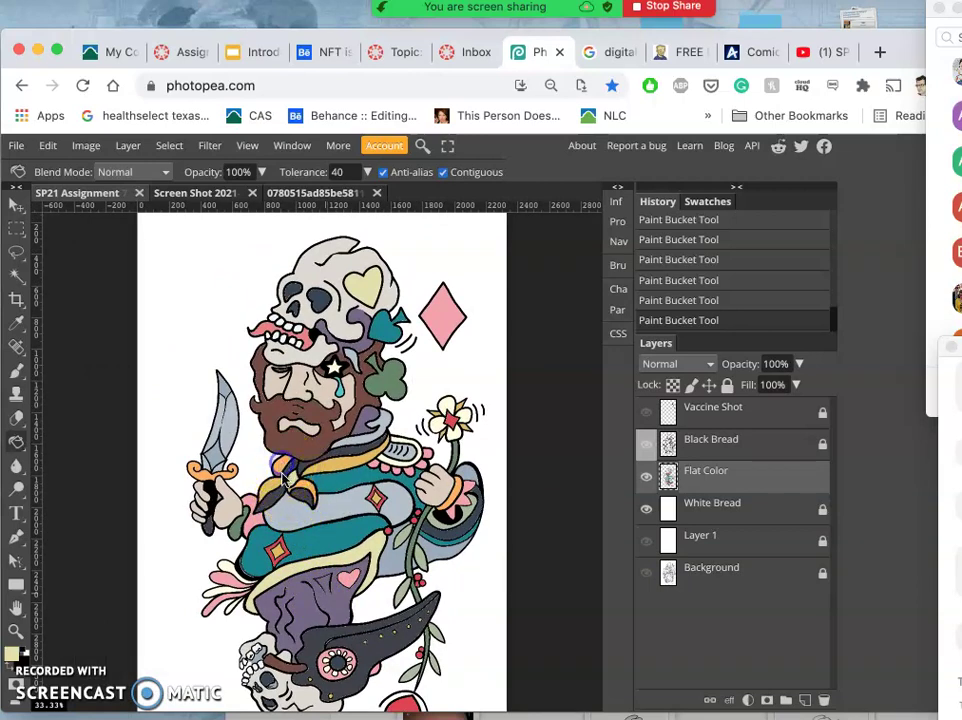
left_click(291, 576)
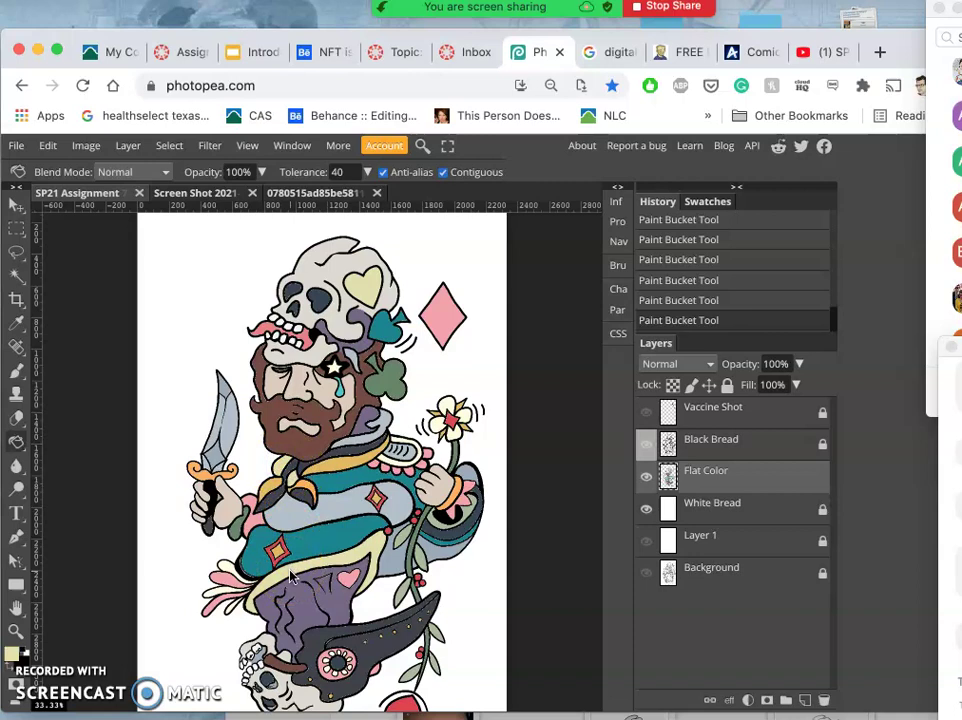
left_click(318, 530)
left_click(320, 487)
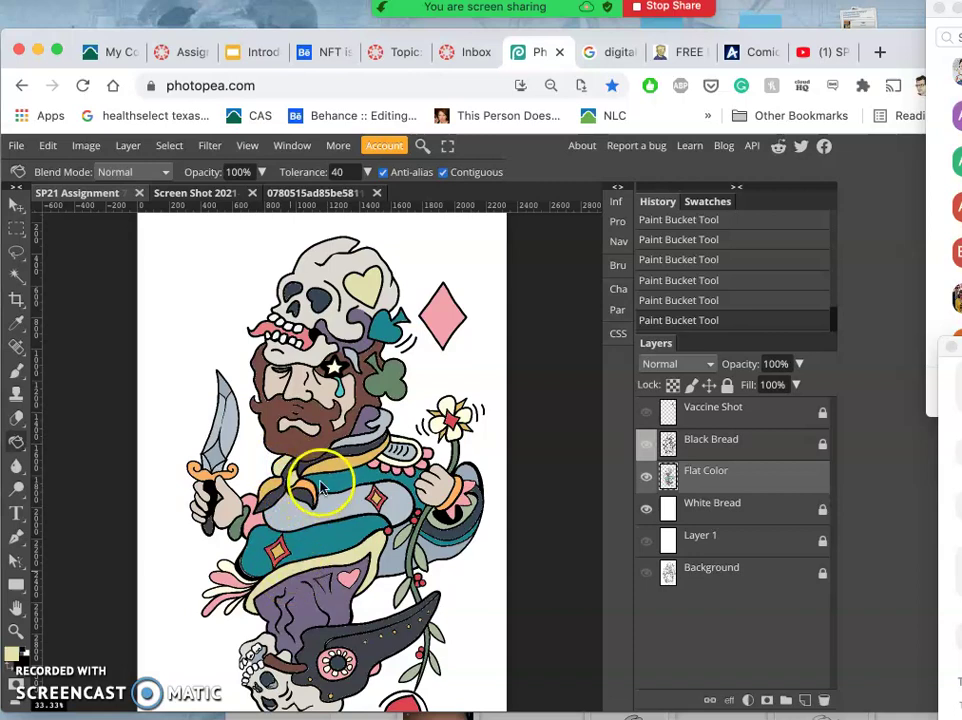
Step: Sample a colour from the drawing and deepen the purple trousers around the pink heart
left_click(17, 322)
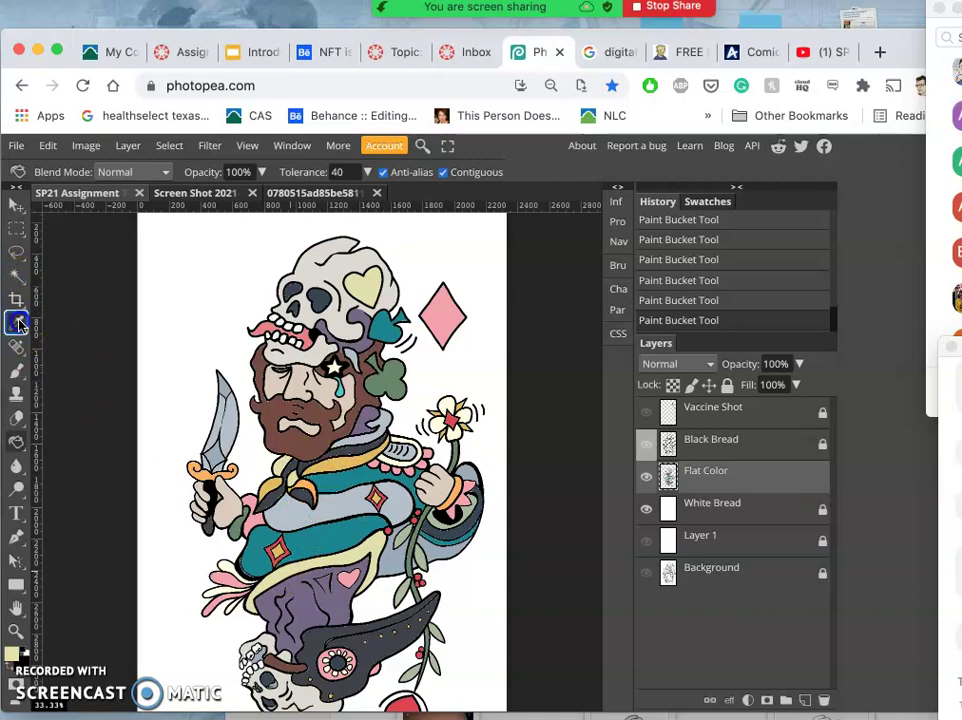
left_click(303, 466)
left_click(18, 370)
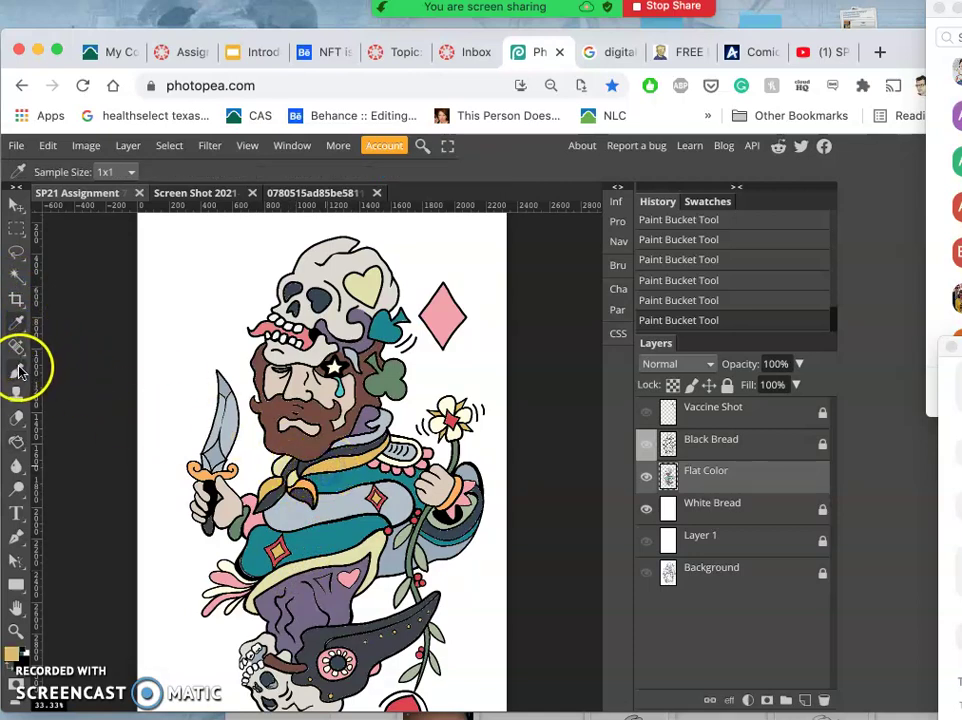
left_click(17, 441)
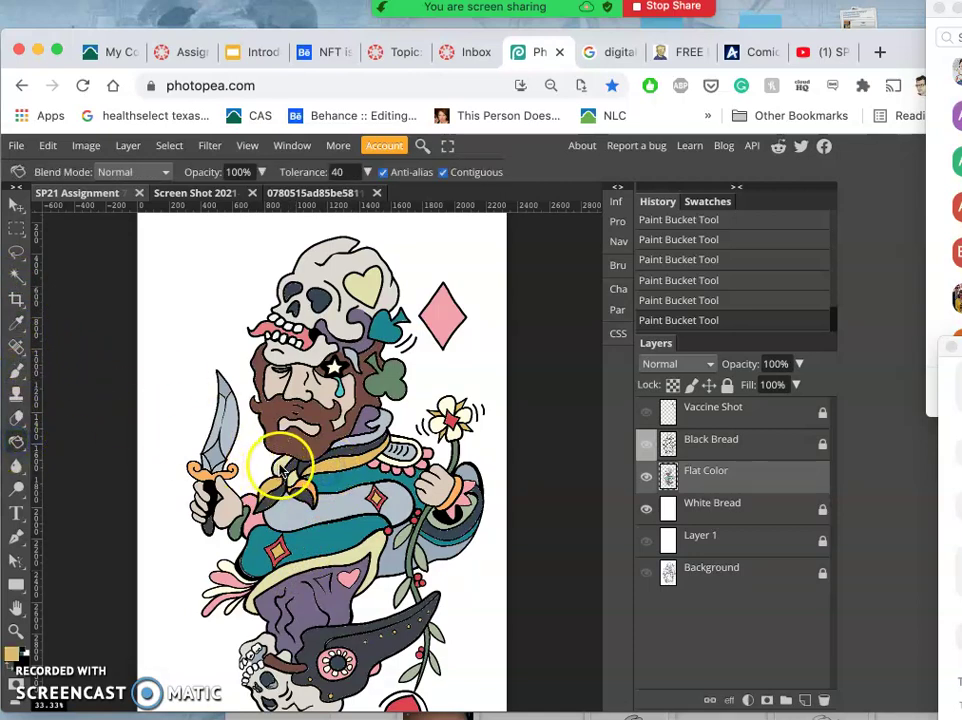
left_click(350, 590)
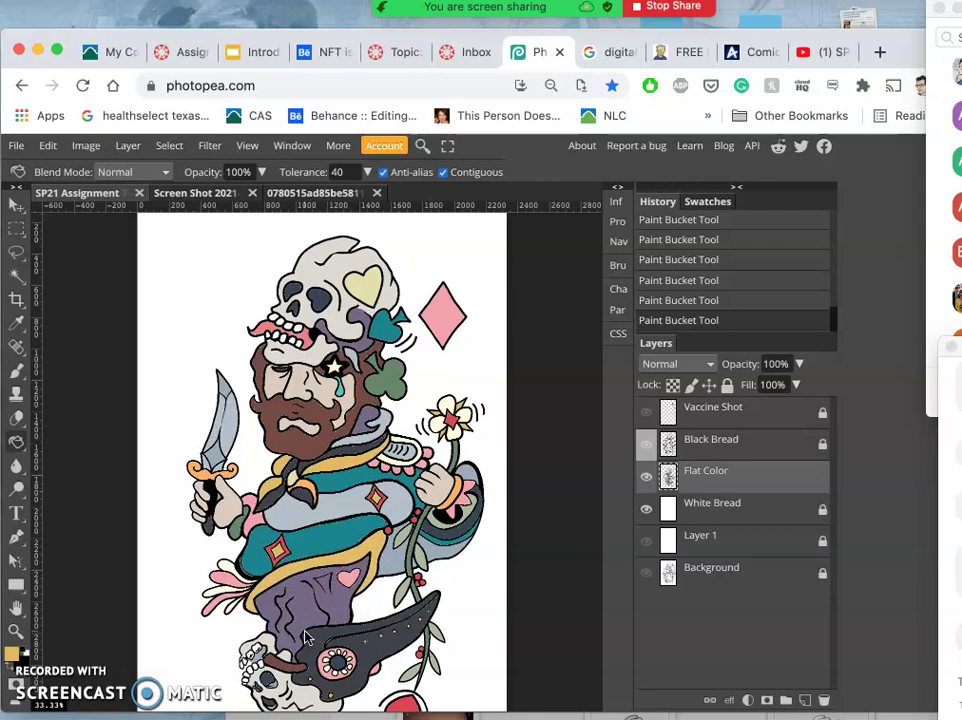
Step: Pan around the card and zoom out to 25%
scroll(314, 640, "right", 3)
scroll(314, 640, "down", 1)
scroll(308, 638, "up", 2)
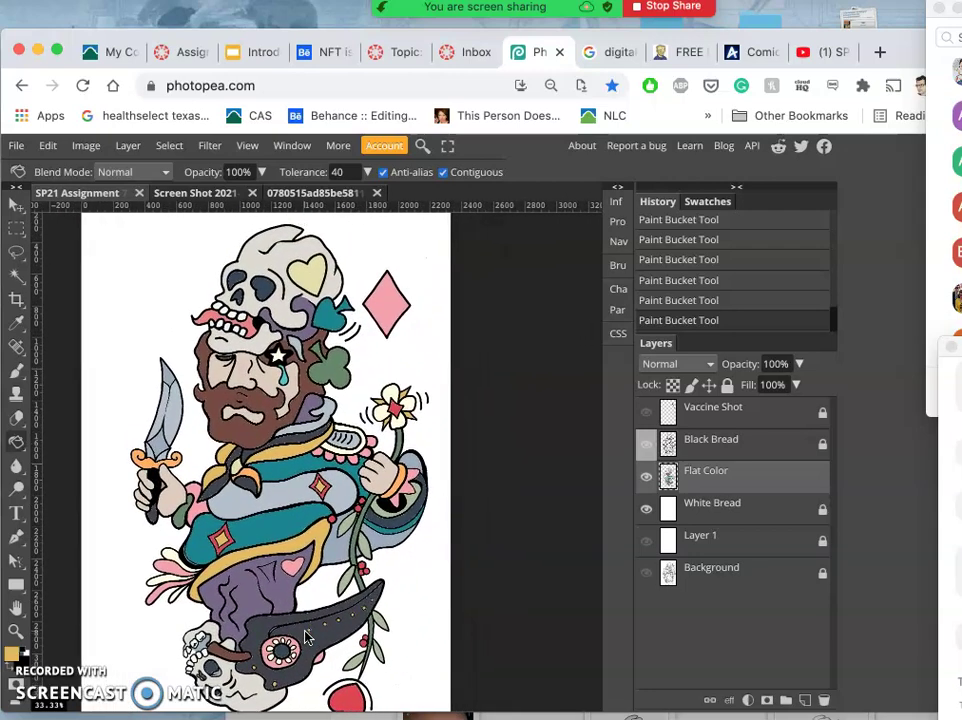
scroll(308, 638, "down", 1)
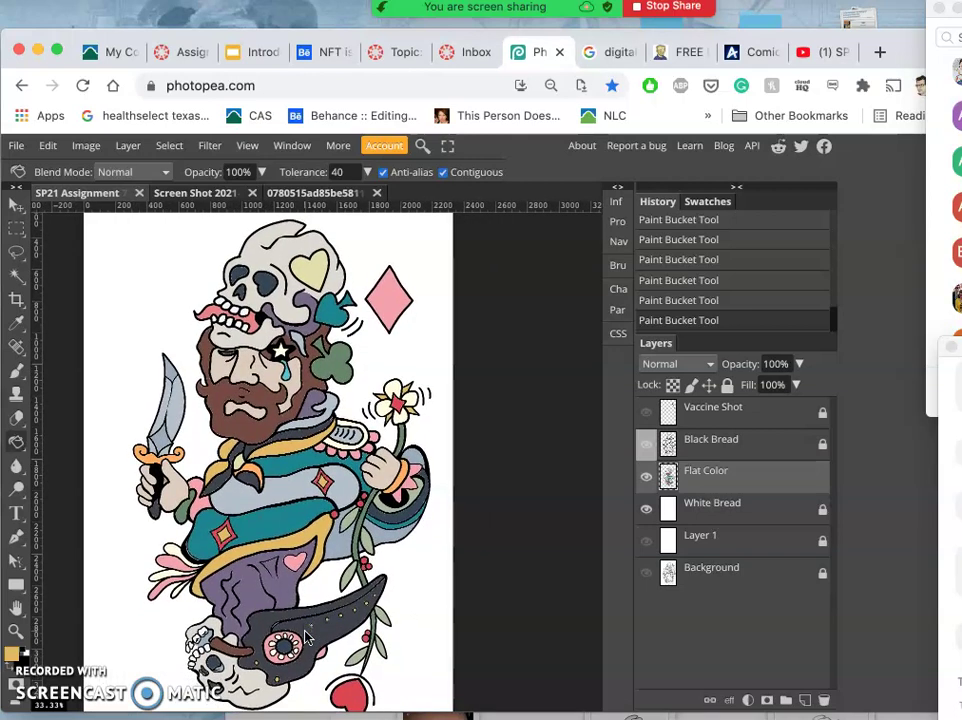
scroll(308, 638, "down", 1)
scroll(308, 638, "left", 1)
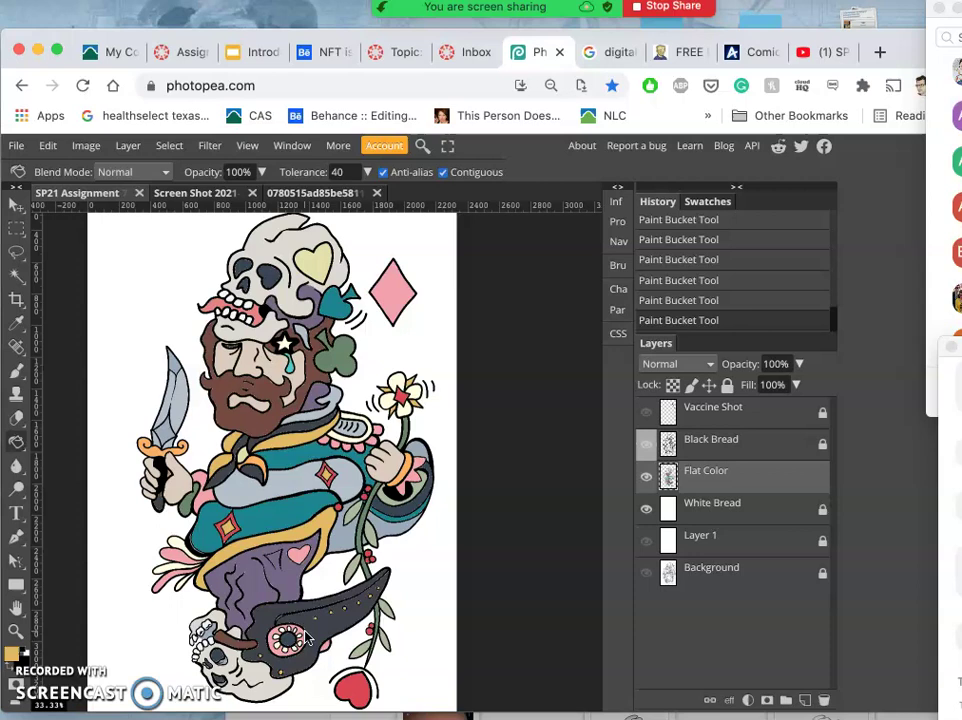
scroll(308, 638, "down", 1)
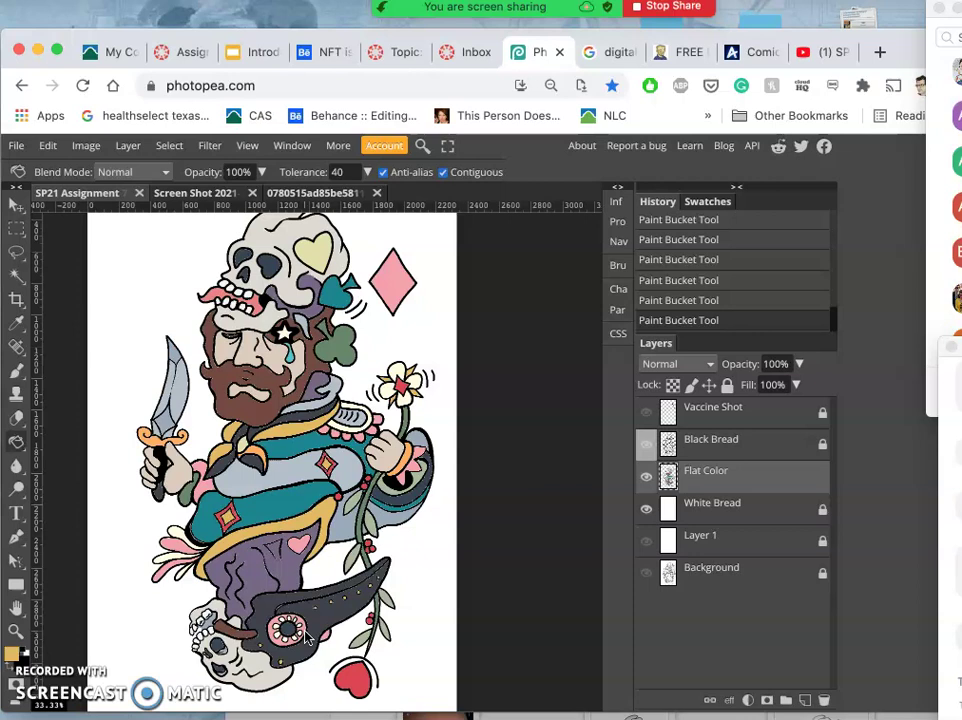
key("super+minus")
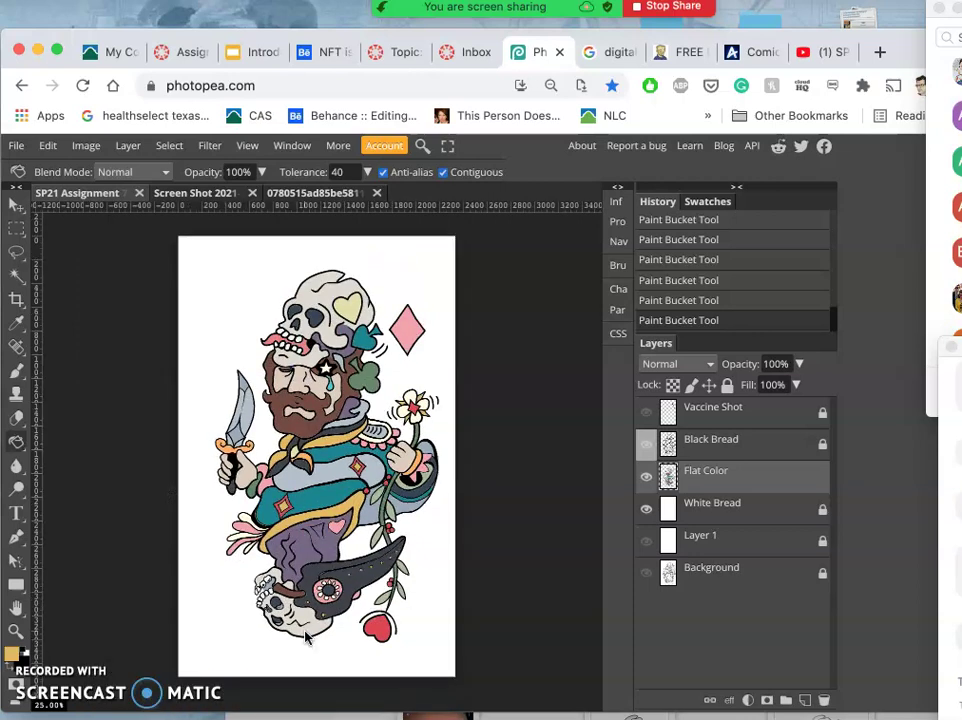
Step: Set the zoom back to 25% and save the document
key("super+minus")
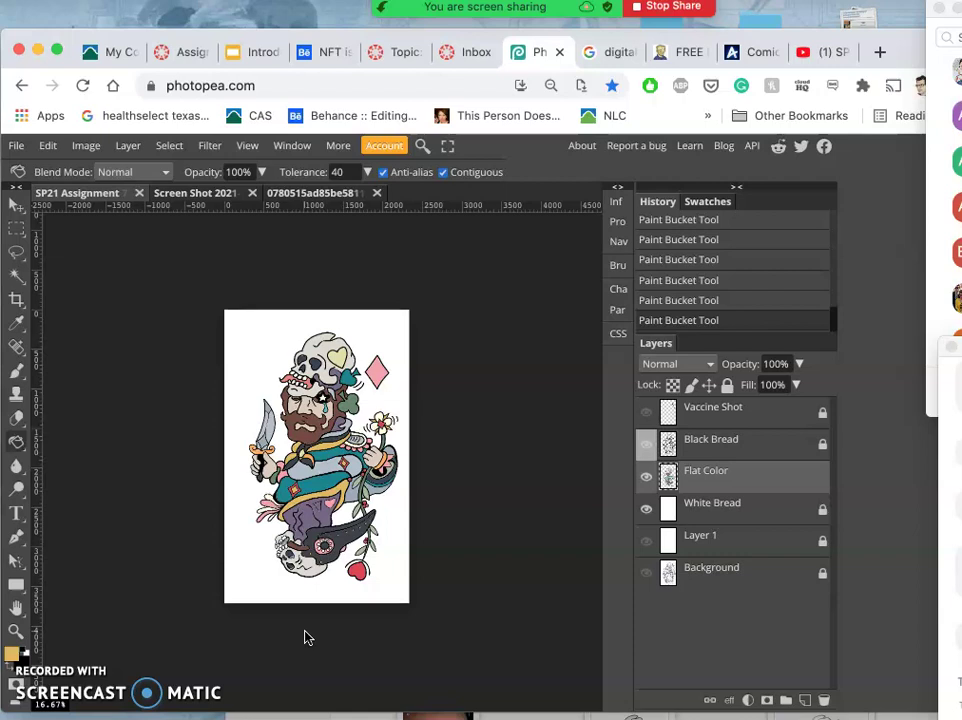
key("super+equal")
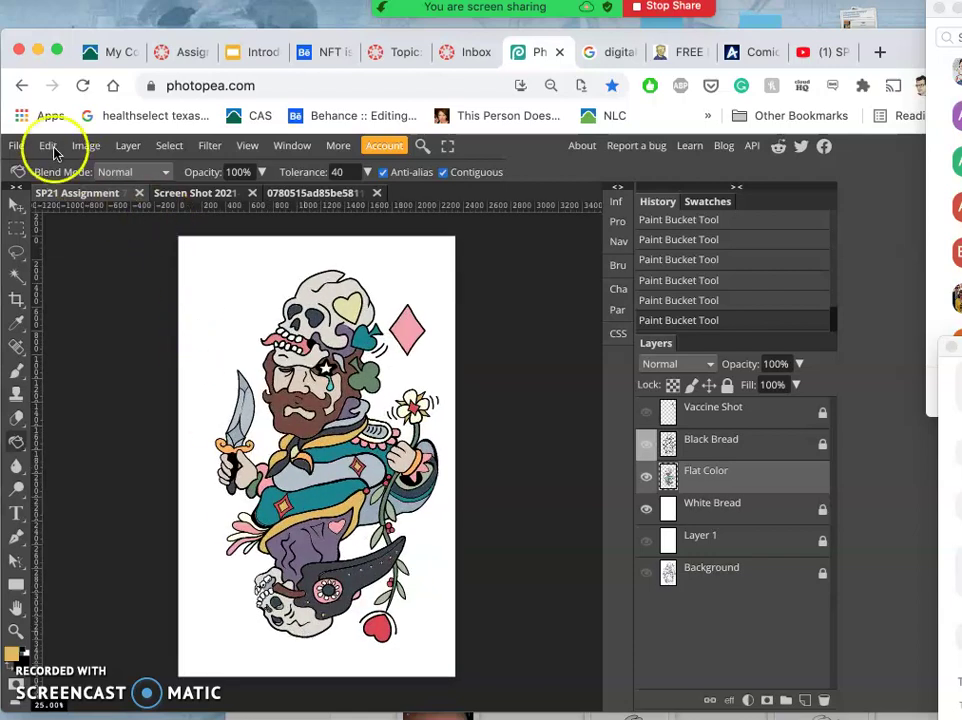
left_click(16, 146)
left_click(40, 294)
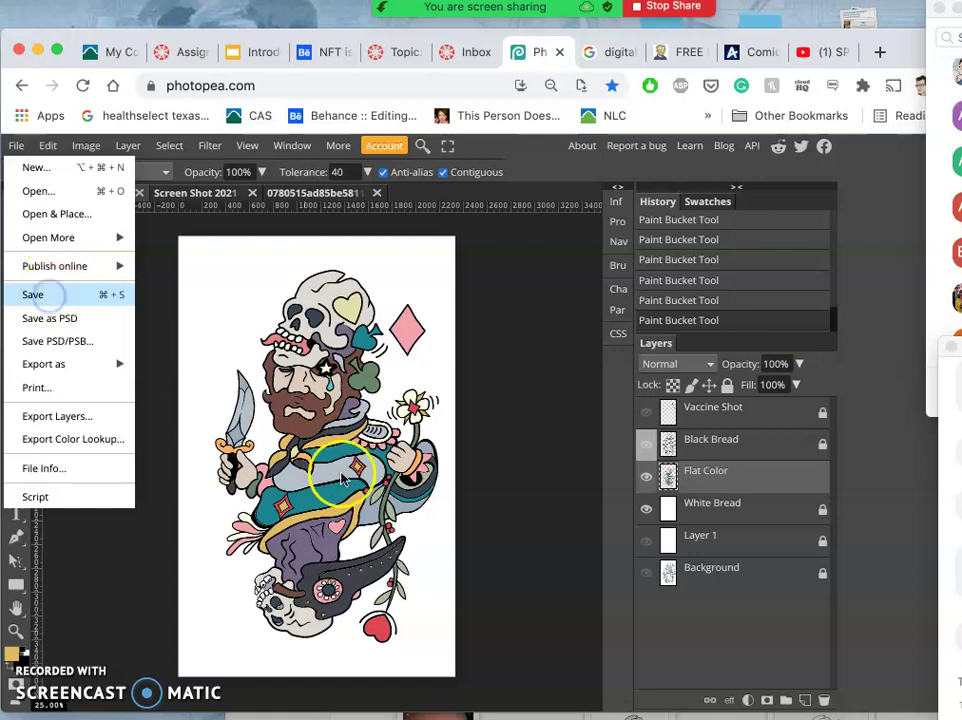
Step: With Black Bread and Flat Color hidden, delete Layer 1 and Background, then show both again
left_click(645, 446)
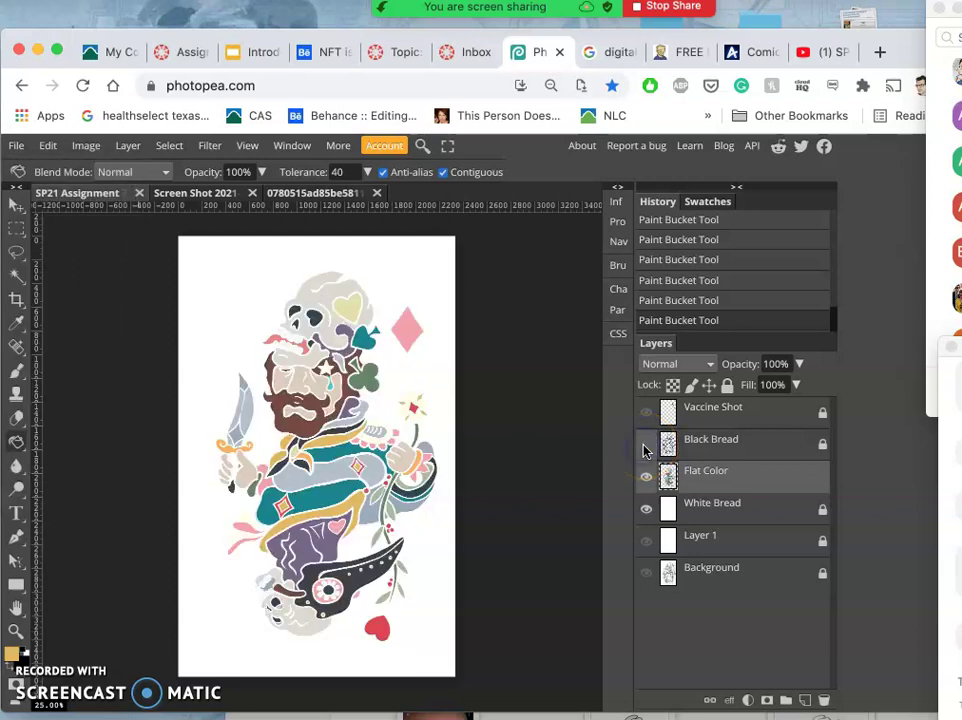
left_click(645, 477)
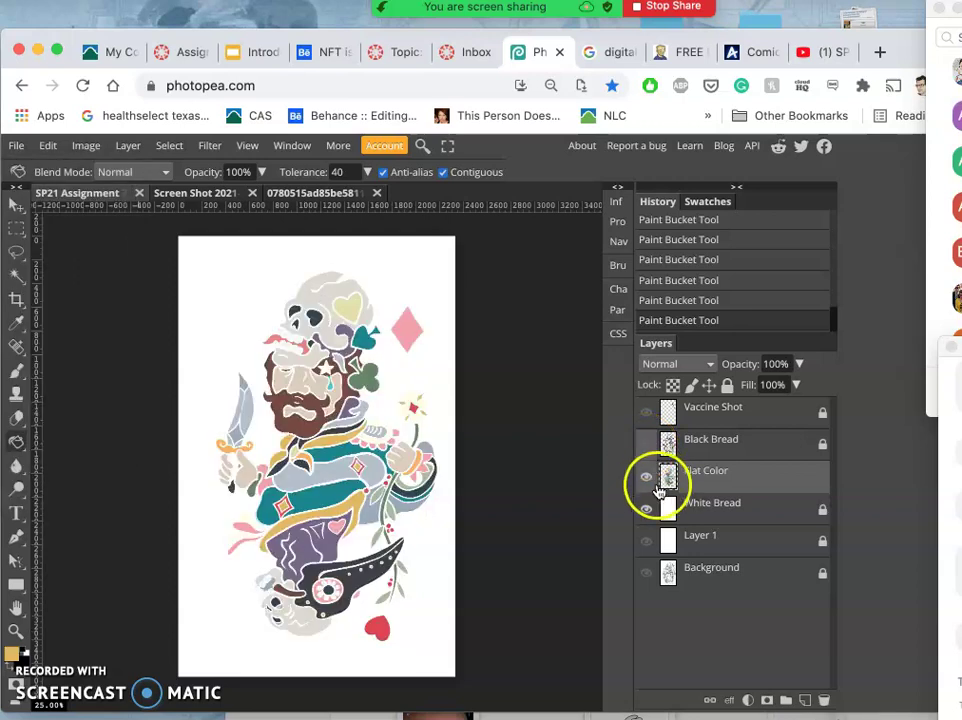
left_click(645, 477)
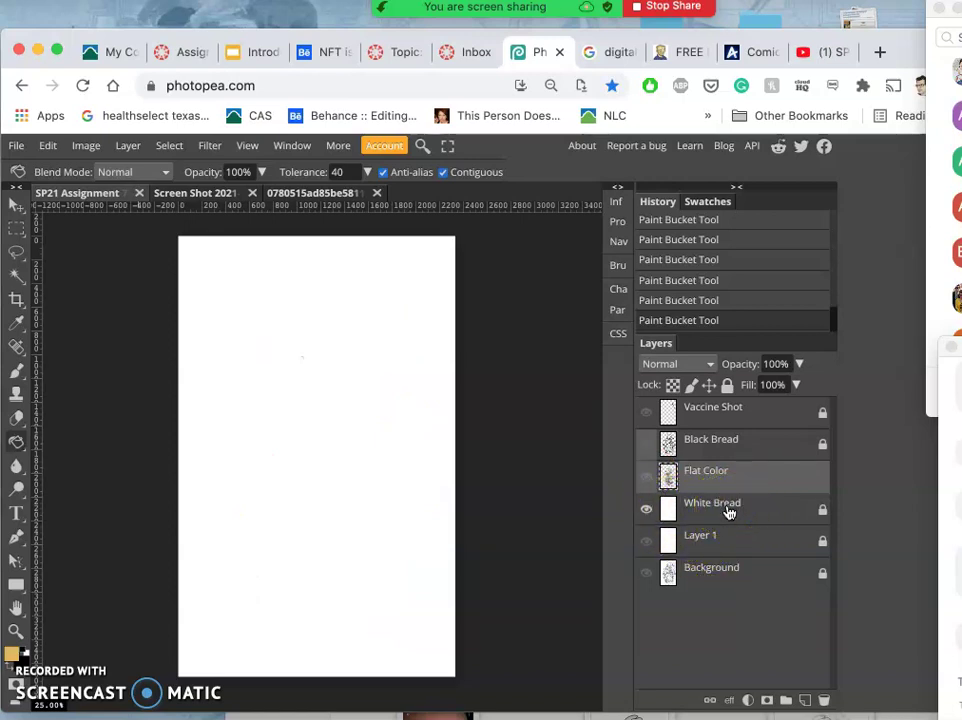
left_click(715, 549)
key("Delete")
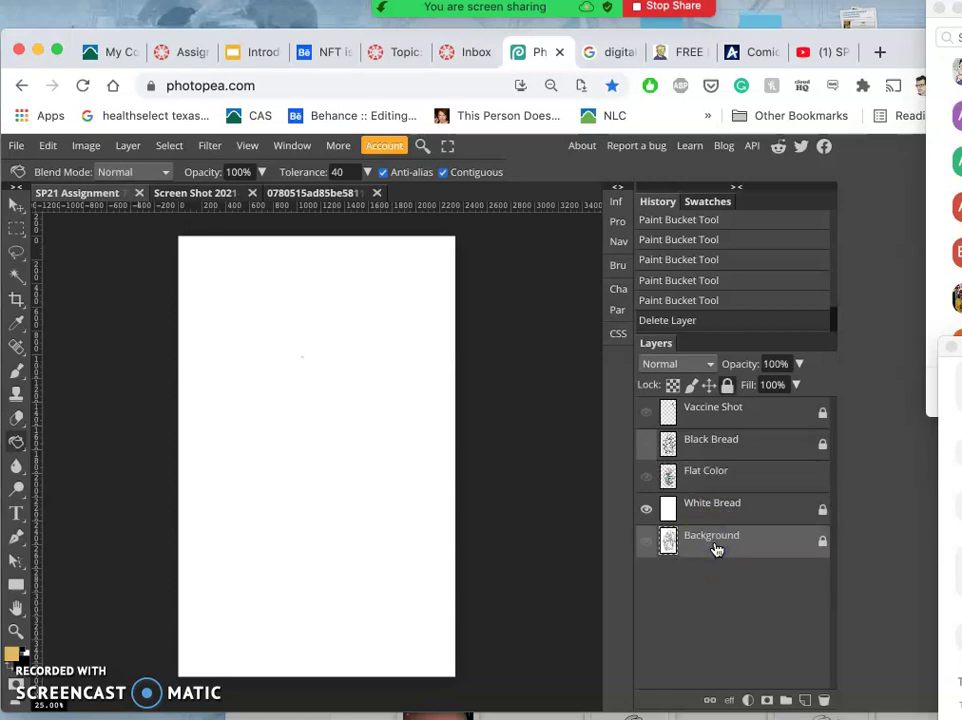
key("Delete")
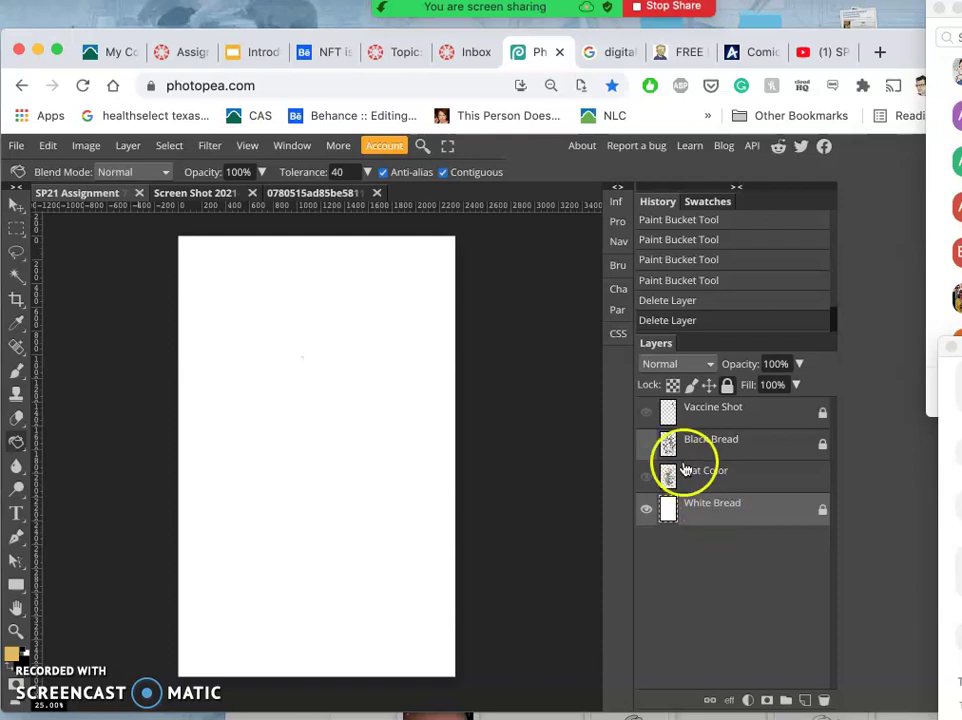
left_click(647, 477)
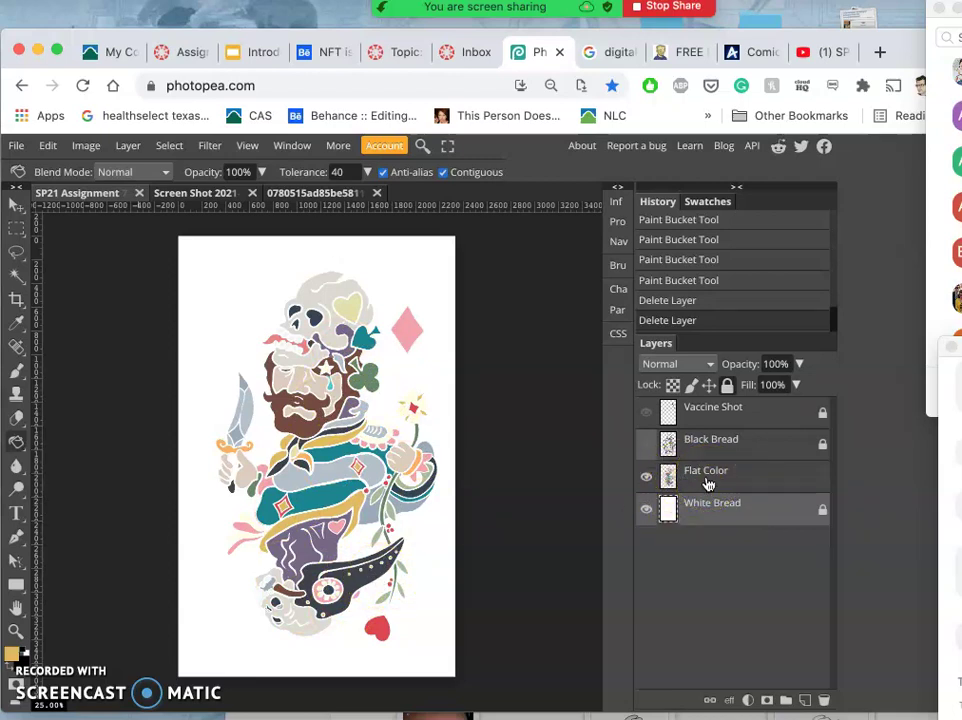
left_click(646, 446)
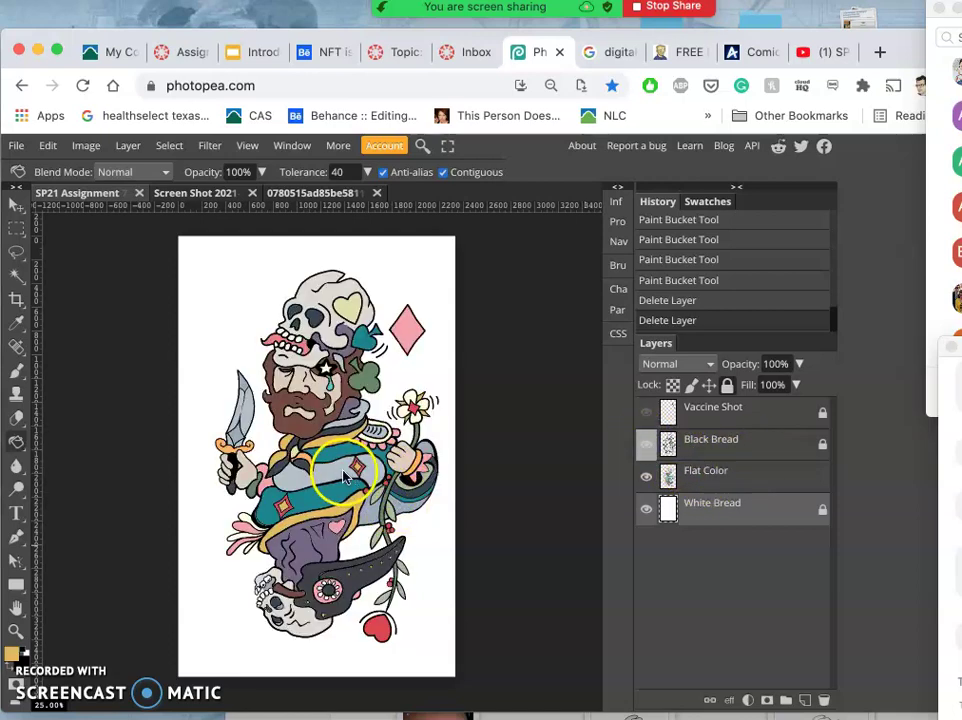
scroll(343, 476, "up", 5)
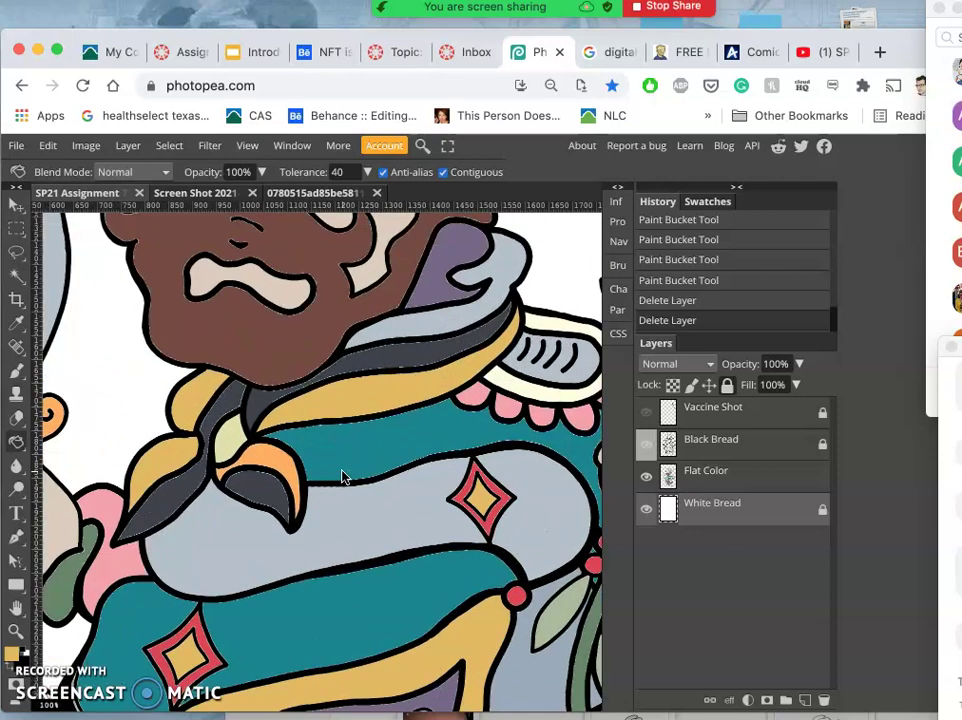
scroll(343, 476, "up", 5)
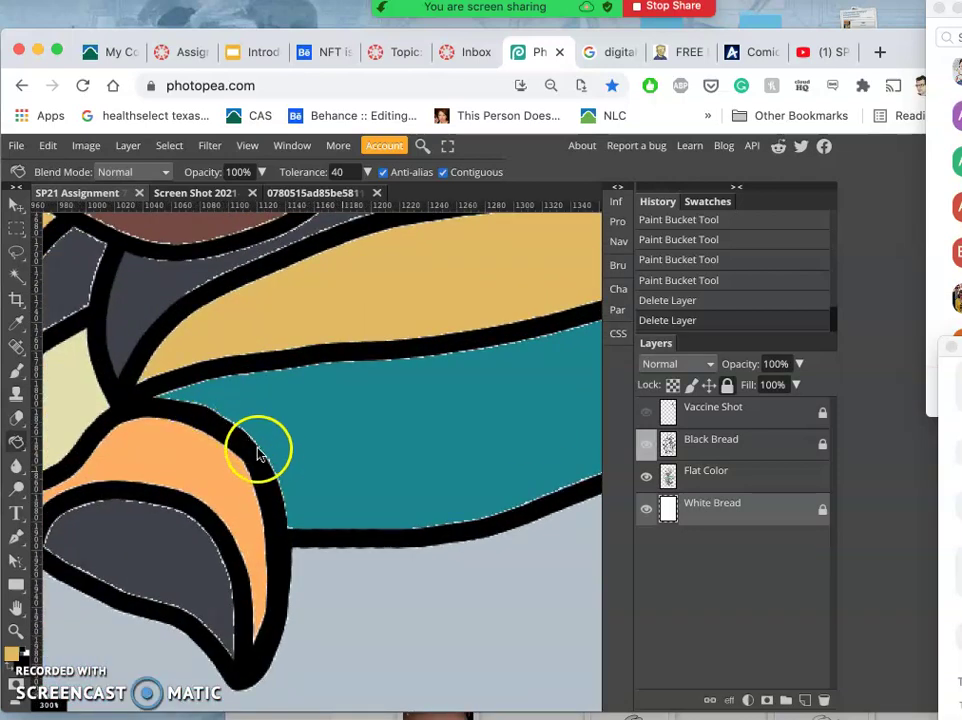
scroll(283, 545, "left", 5)
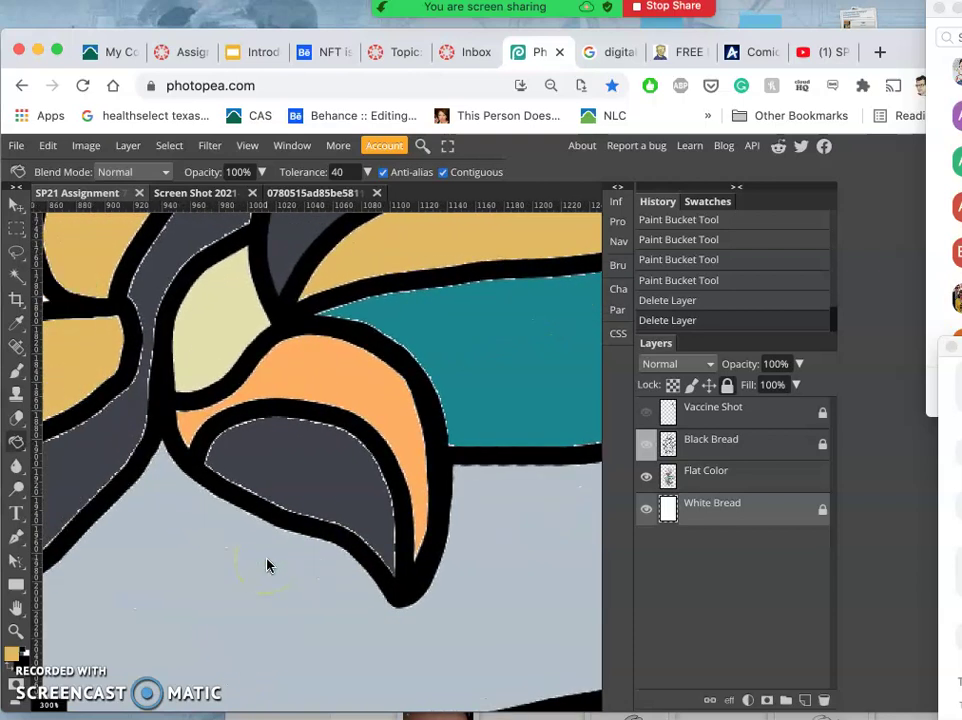
scroll(268, 566, "left", 5)
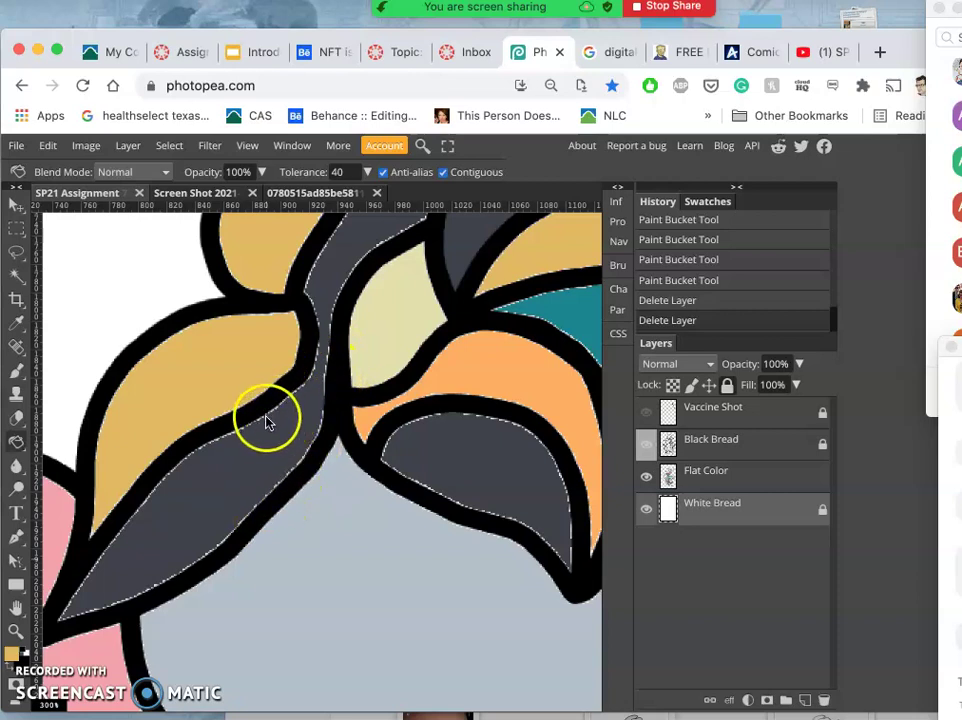
left_click(17, 369)
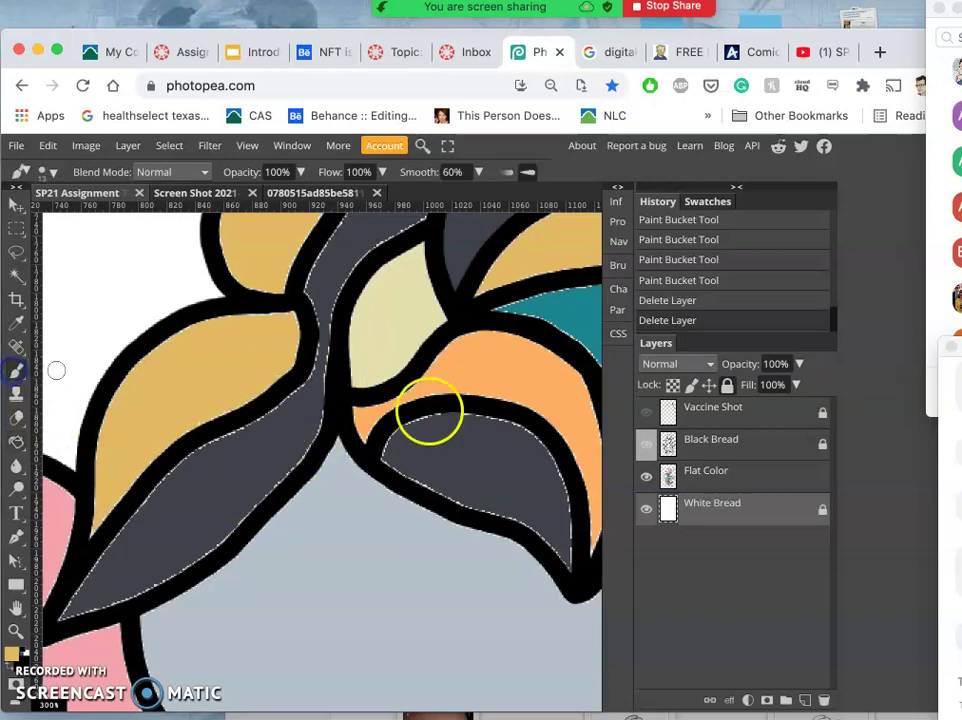
left_click(734, 485)
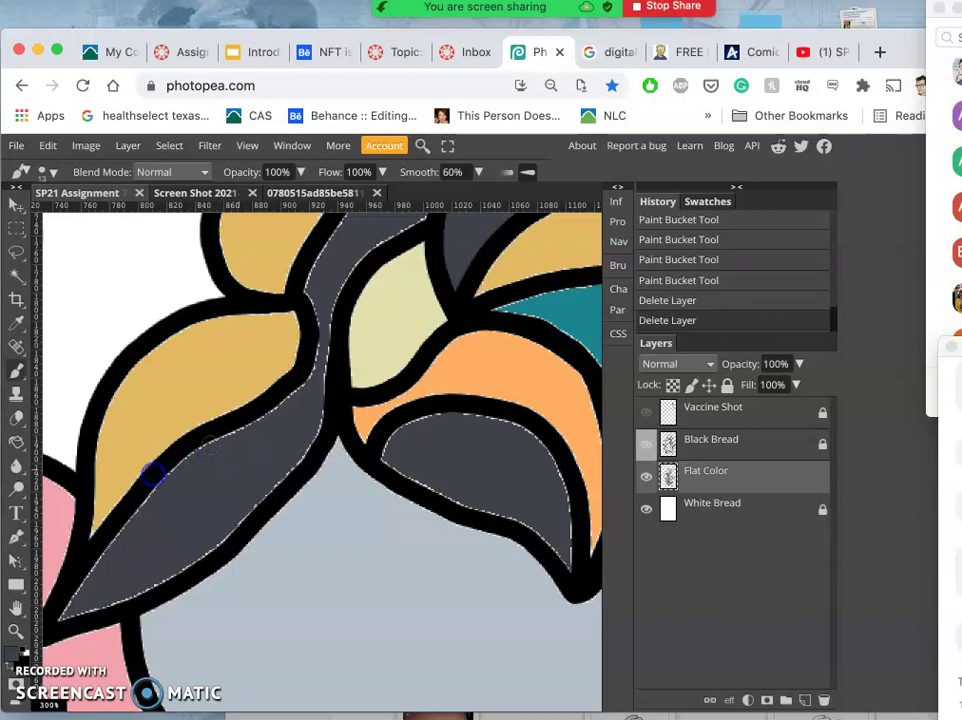
mouse_move(153, 473)
left_mouse_down()
mouse_move(203, 461)
mouse_move(263, 413)
mouse_move(235, 434)
left_mouse_up()
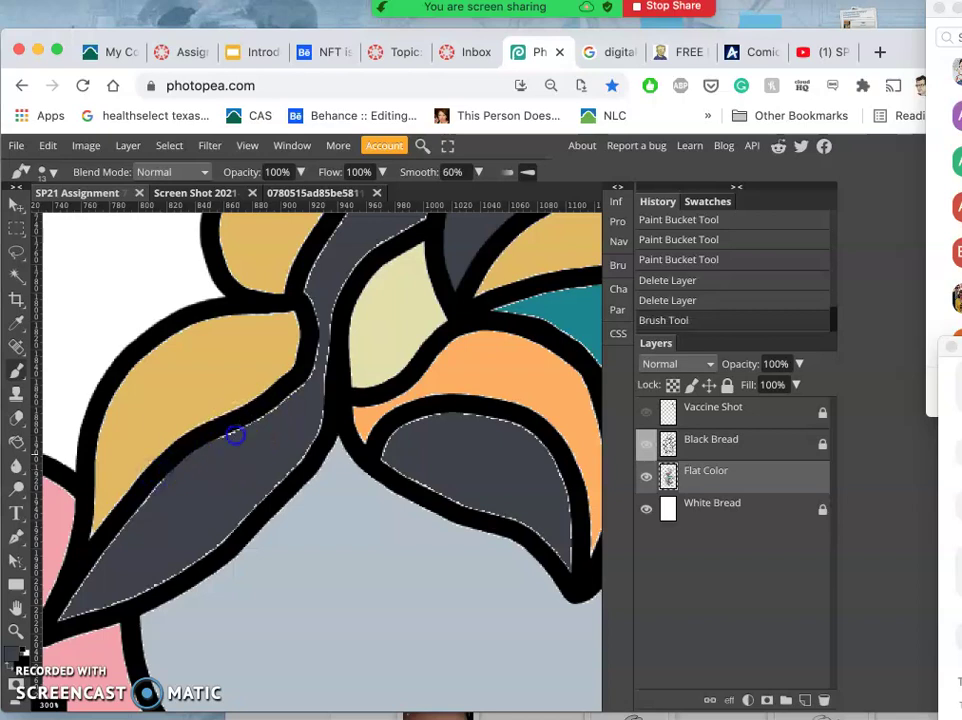
key("super+z")
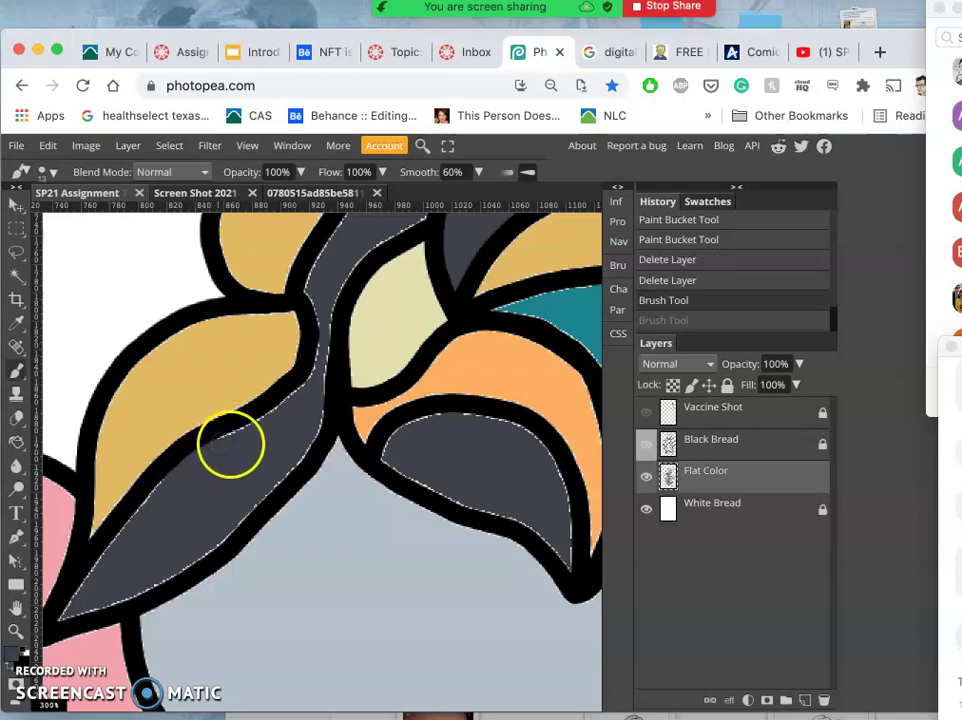
key("super+z")
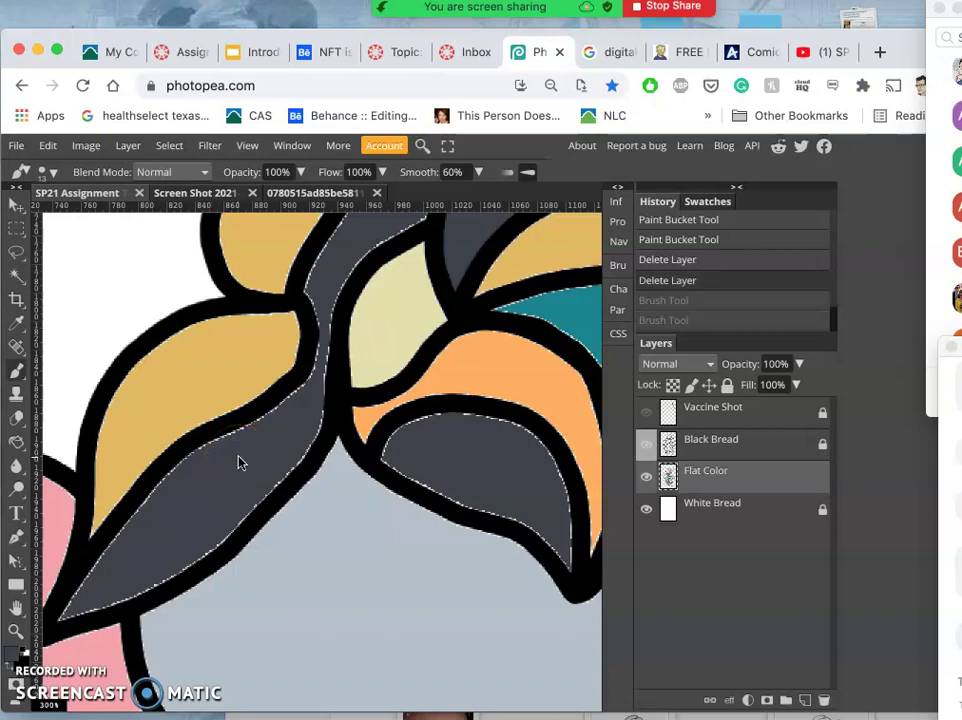
Step: Check the palette screenshot and zoomed tattoo reference, then return to the SP21 Assignment document
left_click(213, 199)
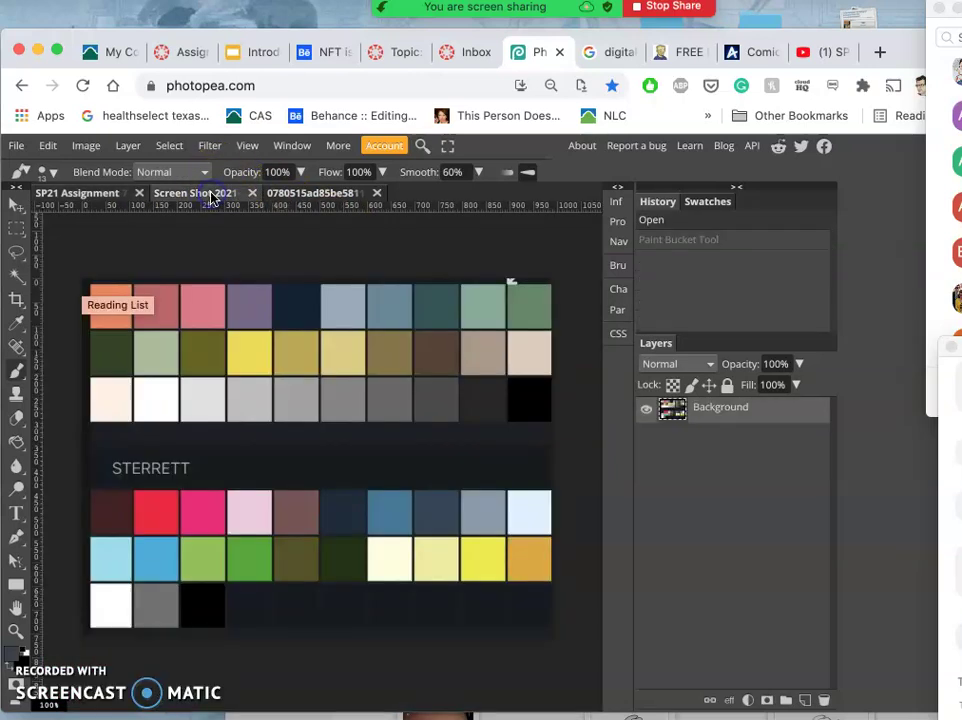
left_click(300, 193)
scroll(352, 395, "up", 10)
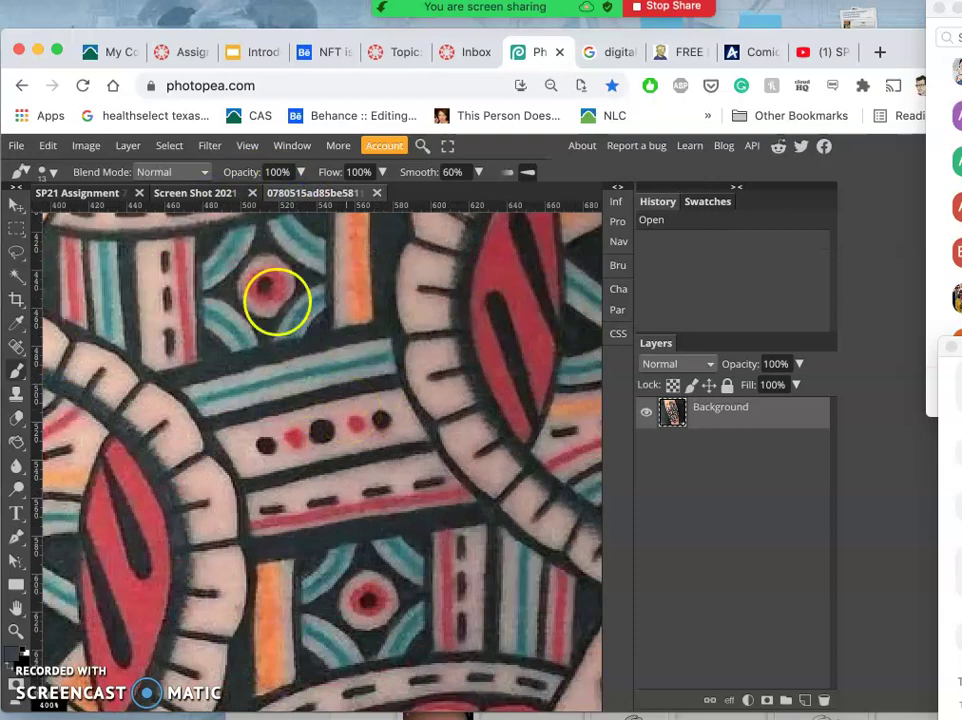
scroll(232, 310, "up", 2)
scroll(232, 310, "left", 3)
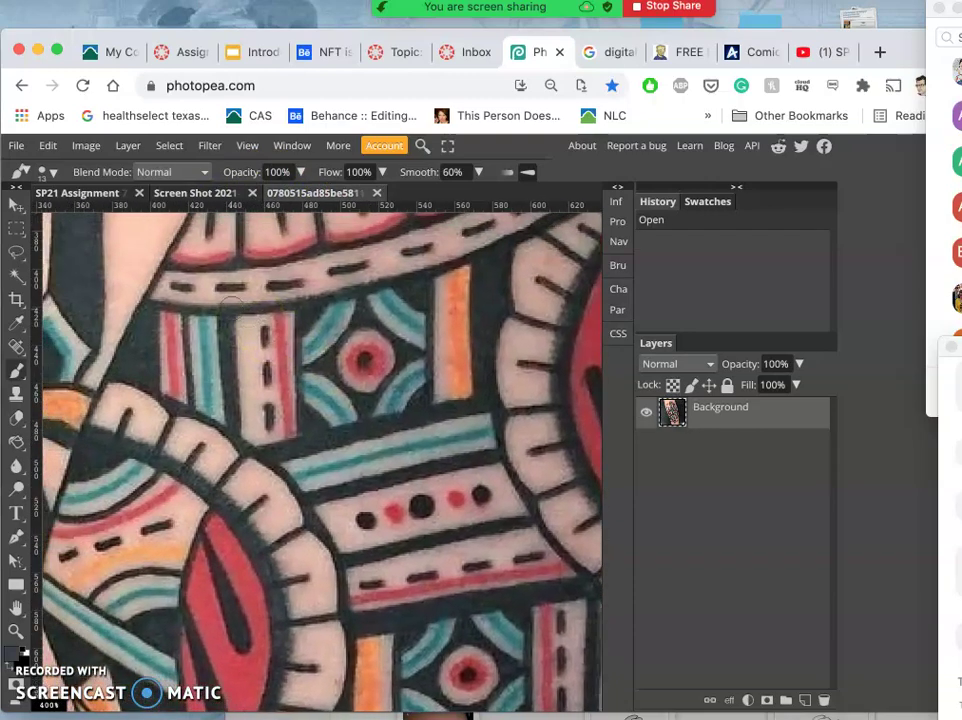
scroll(142, 404, "left", 3)
scroll(146, 404, "left", 1)
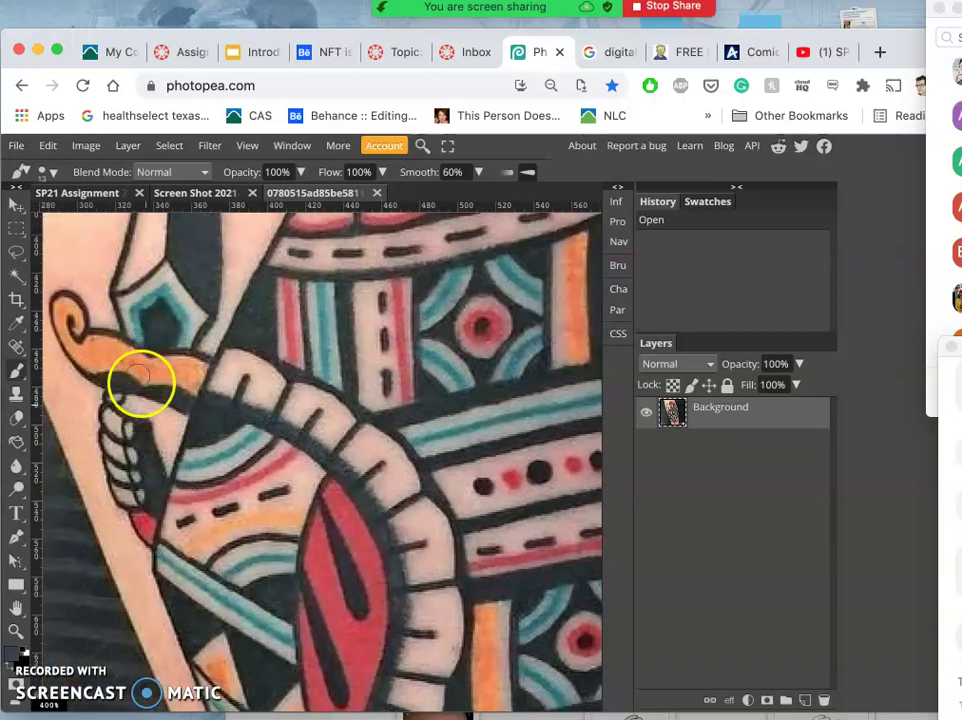
left_click(109, 193)
Step: Duplicate the Flat Color layer with Cmd+J to create Flat Color copy
scroll(323, 440, "down", 10)
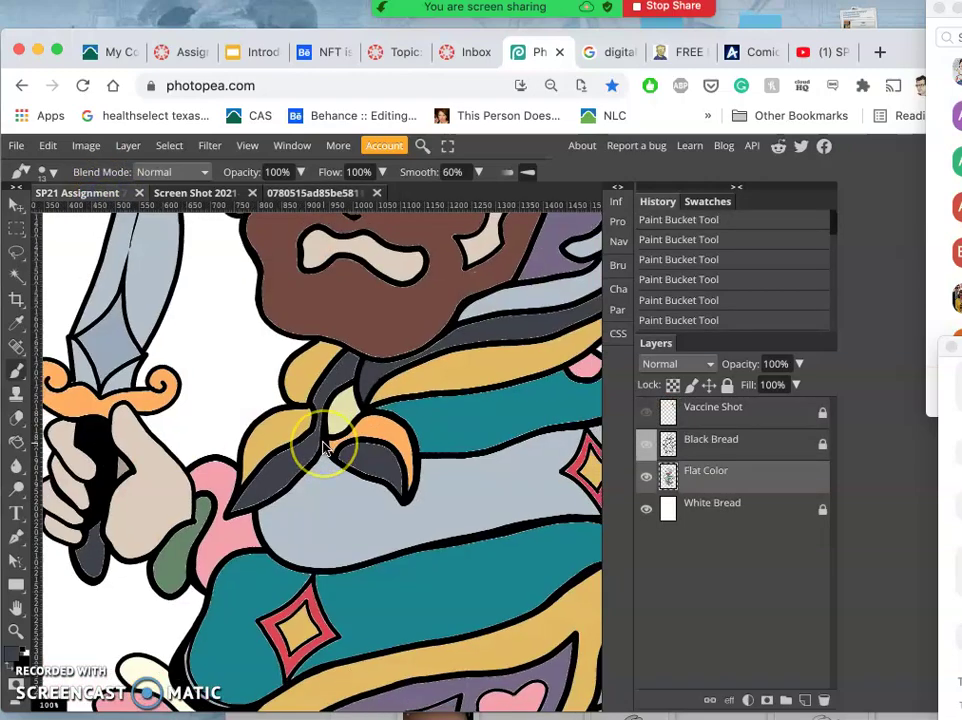
scroll(323, 449, "down", 1)
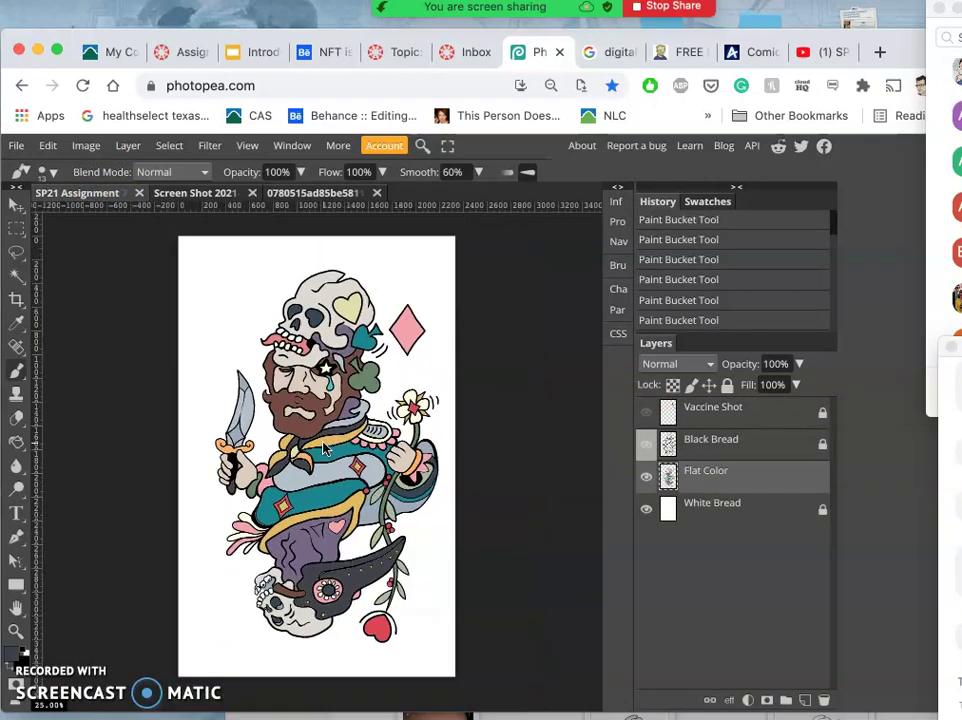
left_click(762, 483)
key("super+j")
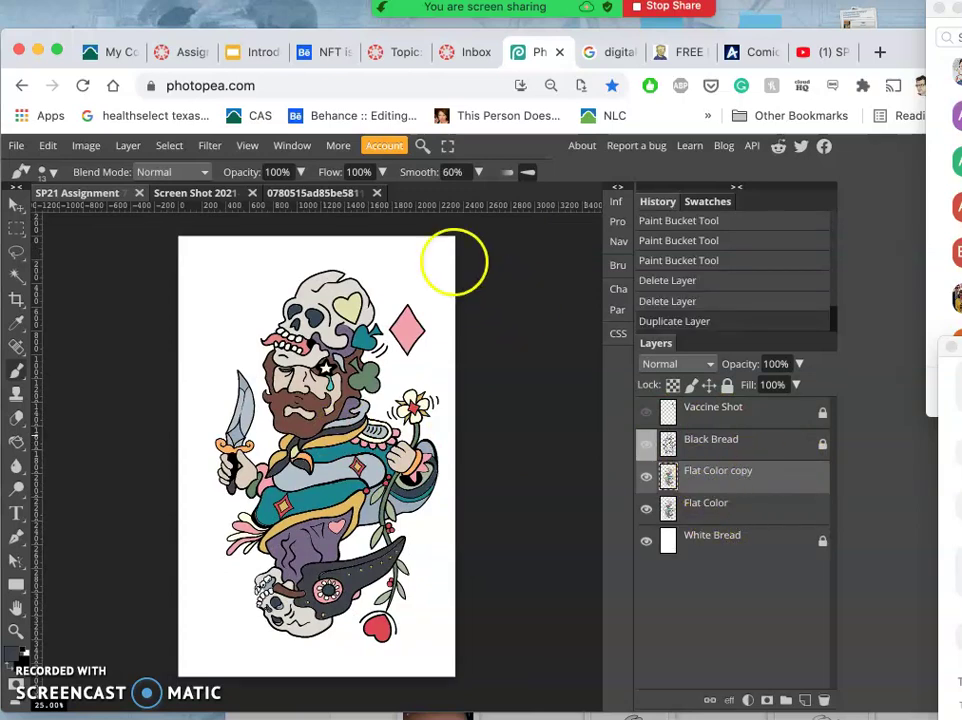
Step: Open Gaussian Blur on the copy, previewing a 7.2 px radius
left_click(210, 149)
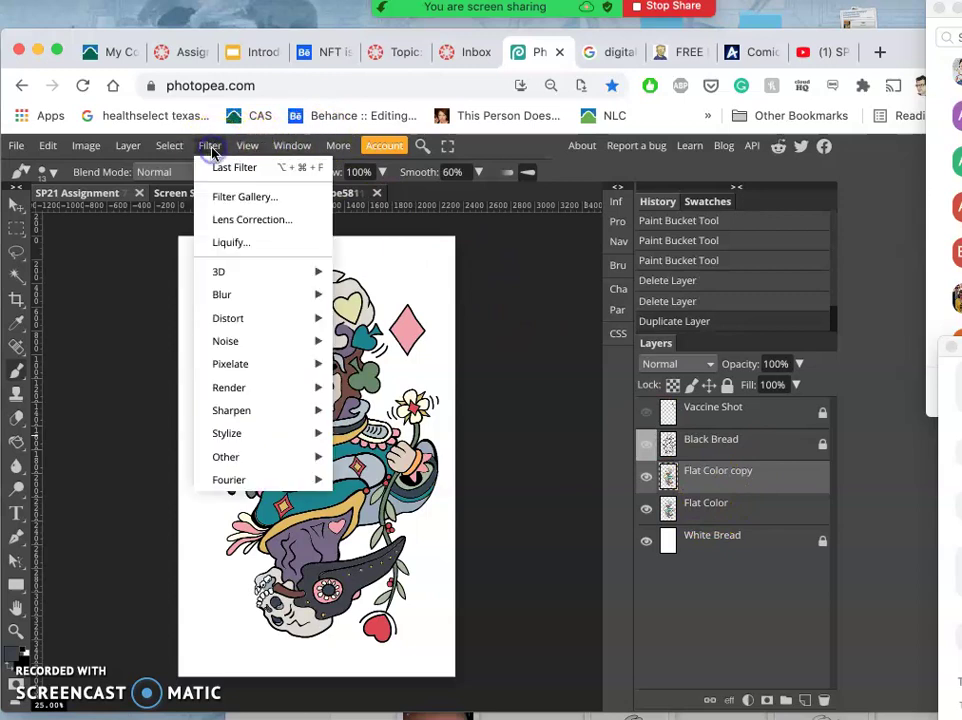
mouse_move(238, 297)
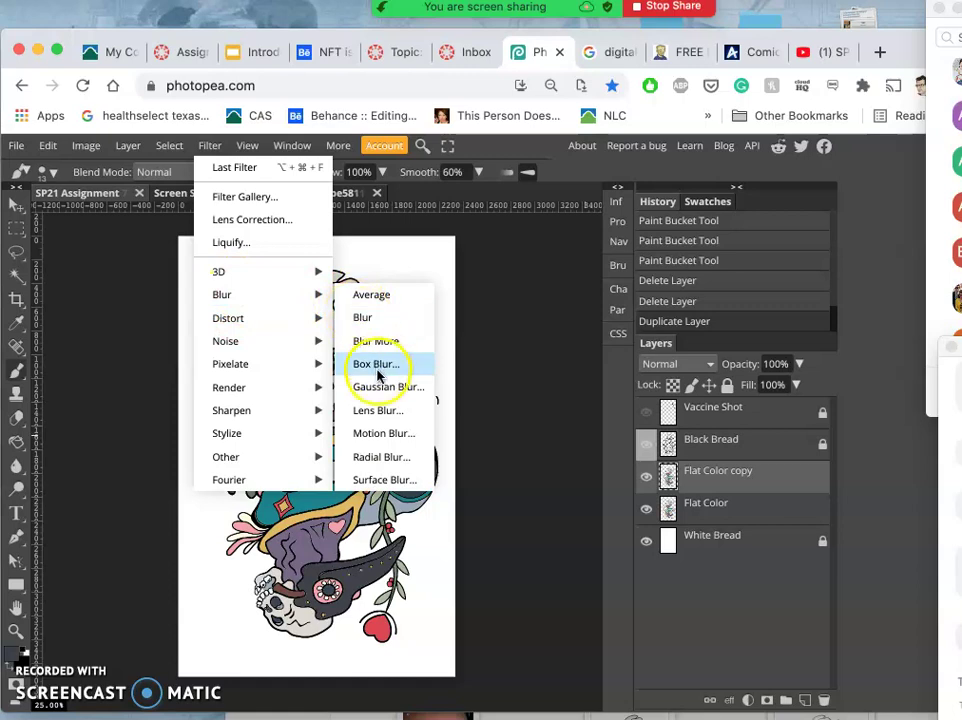
left_click(376, 390)
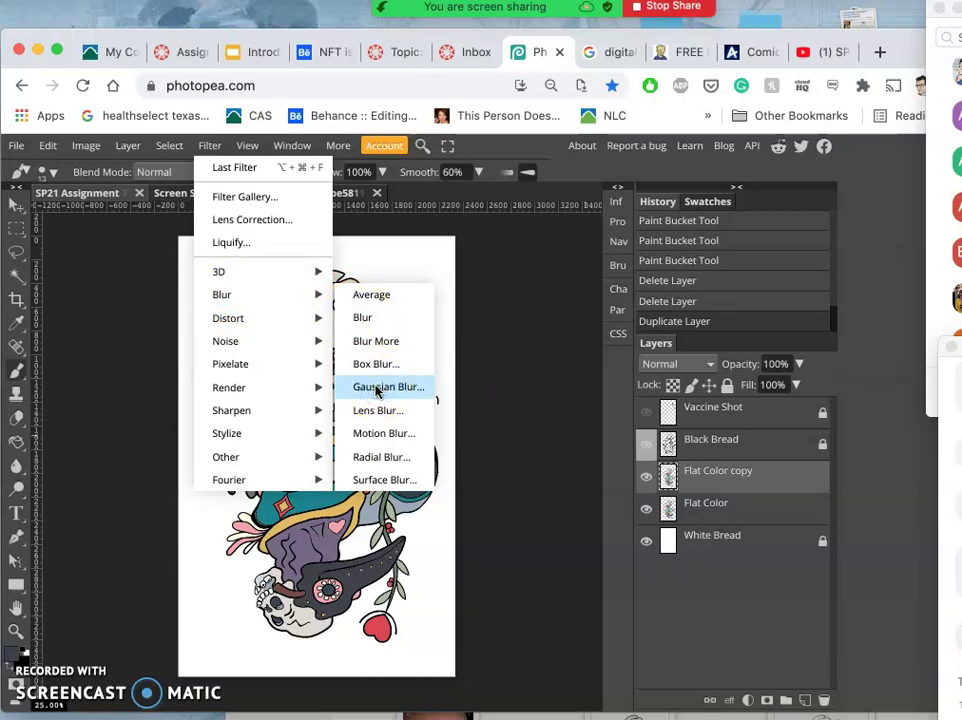
left_click(376, 390)
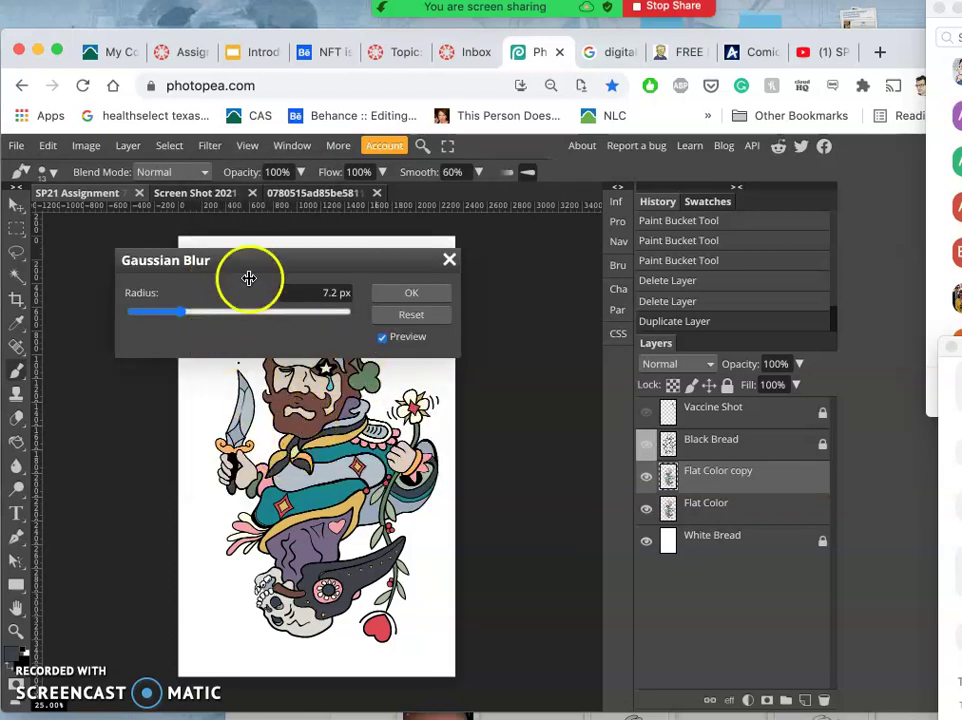
Step: Set the Gaussian Blur radius to about 9 px and apply it to the Flat Color copy
left_click_drag(257, 272, 575, 395)
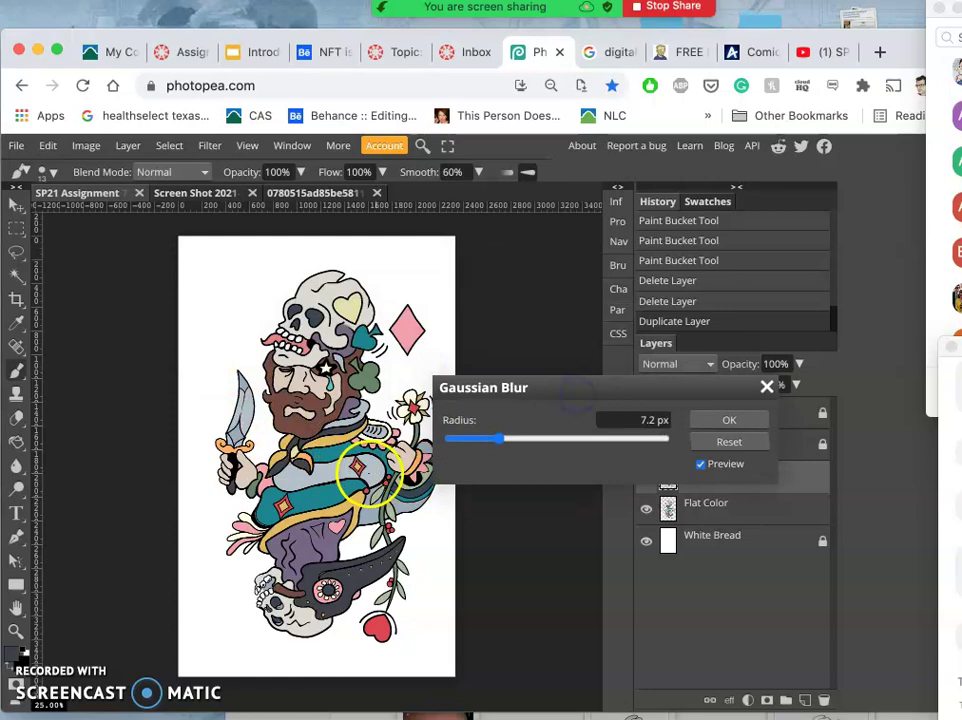
scroll(370, 478, "up", 10)
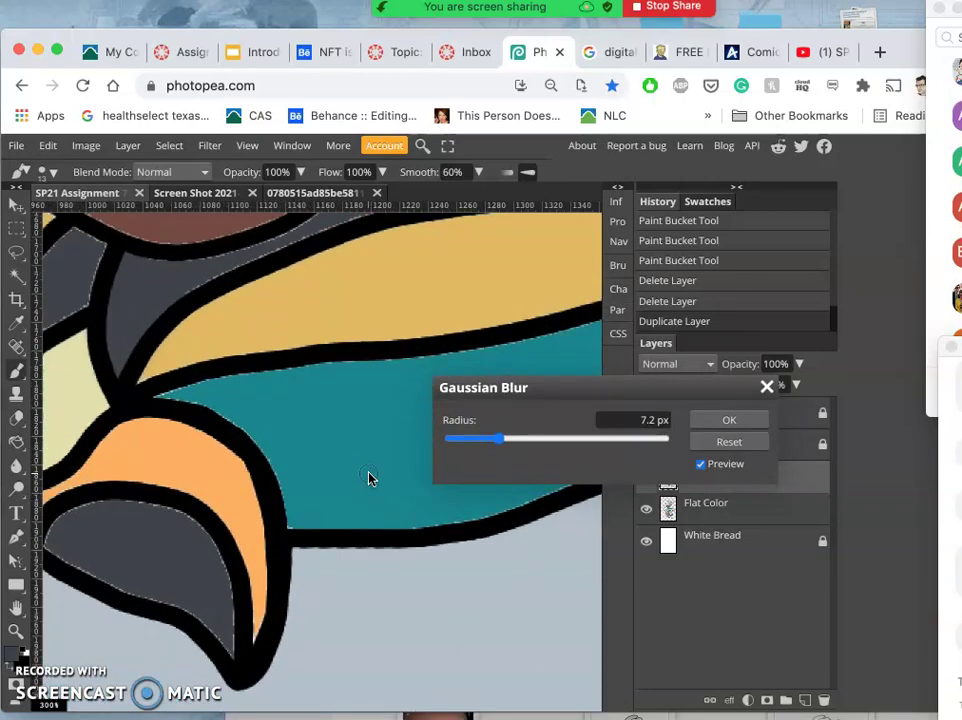
left_click(498, 440)
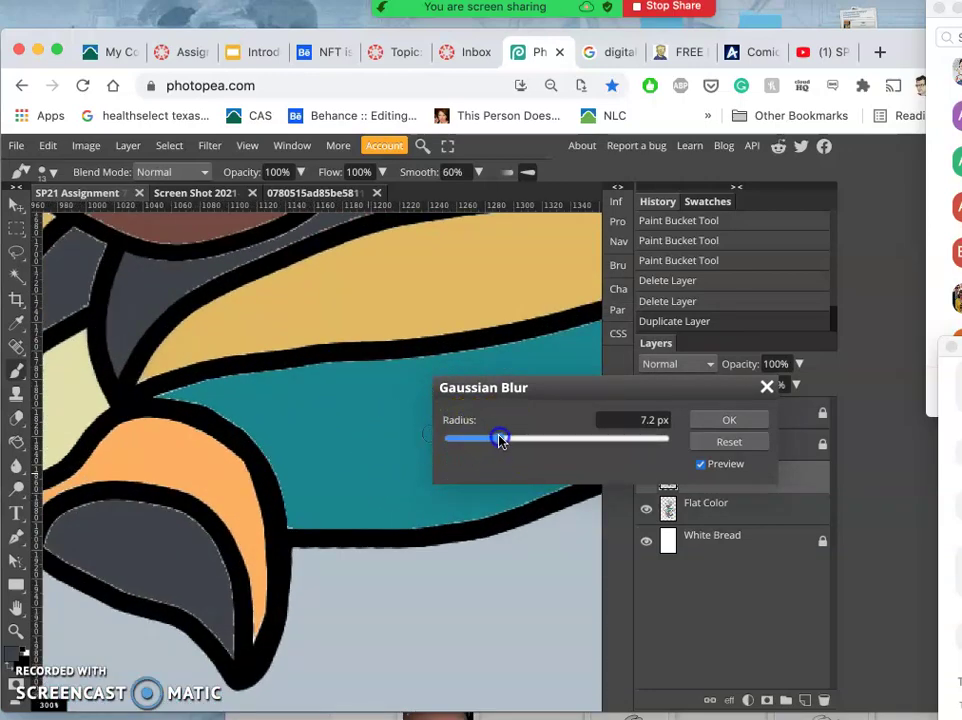
left_click_drag(516, 443, 515, 443)
scroll(512, 443, "up", 5)
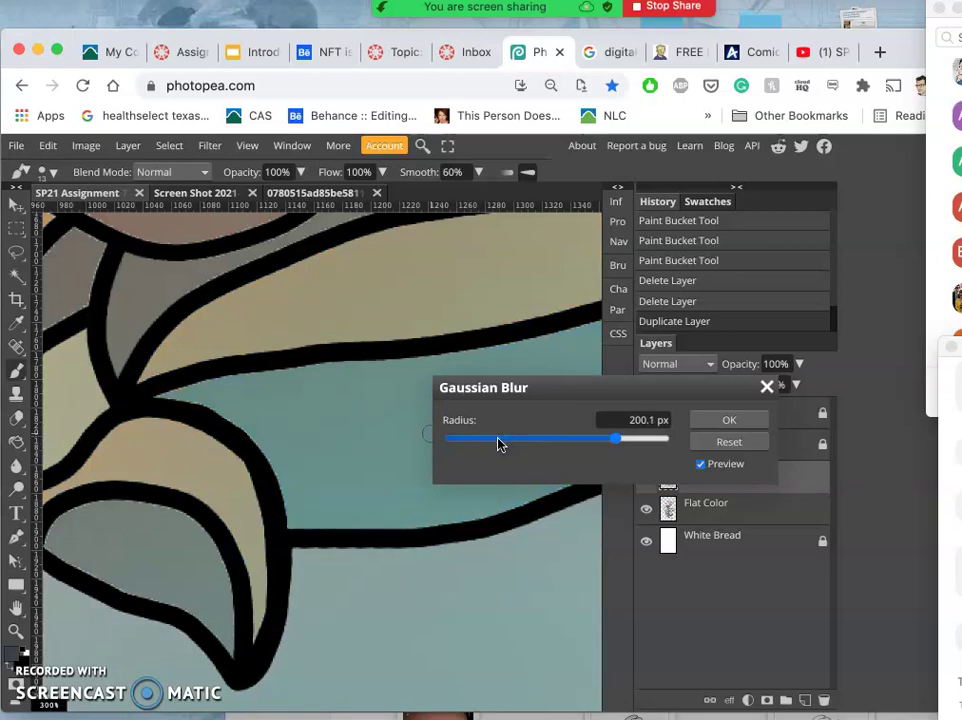
left_click_drag(560, 443, 613, 443)
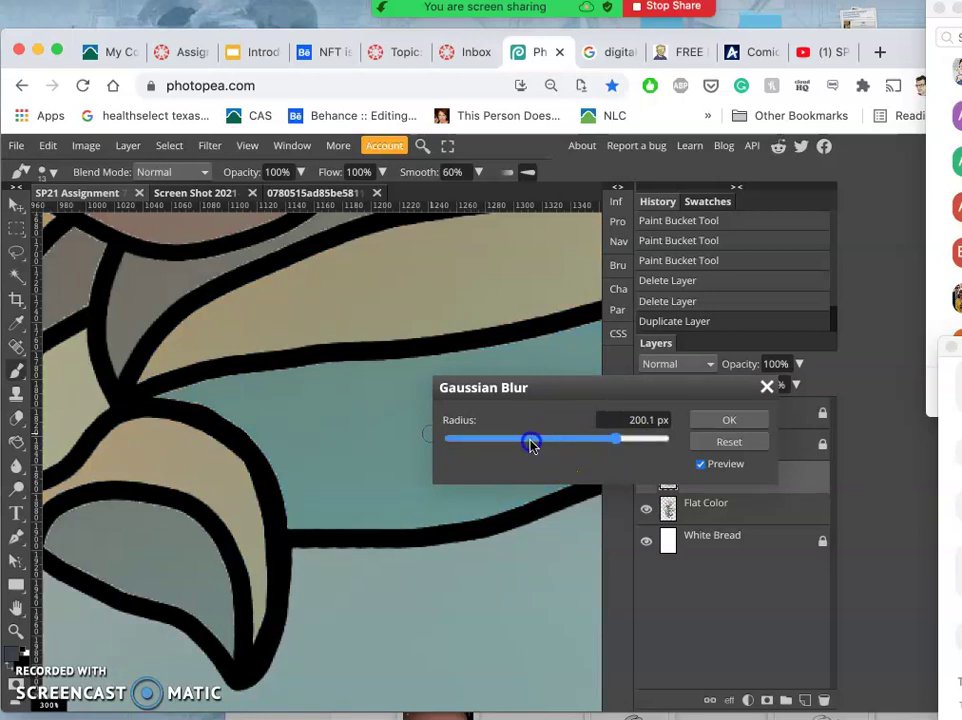
scroll(505, 443, "down", 1)
left_click_drag(535, 444, 491, 441)
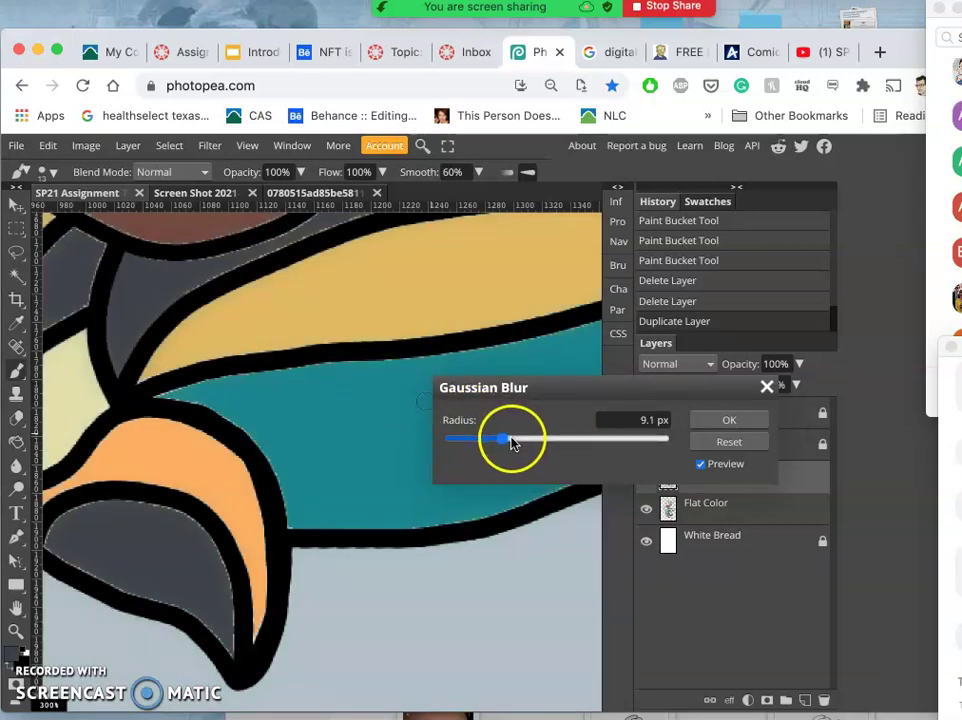
left_click(731, 420)
Step: Hide the original Flat Color layer and inspect the blurred copy's soft edges close up
left_click(647, 510)
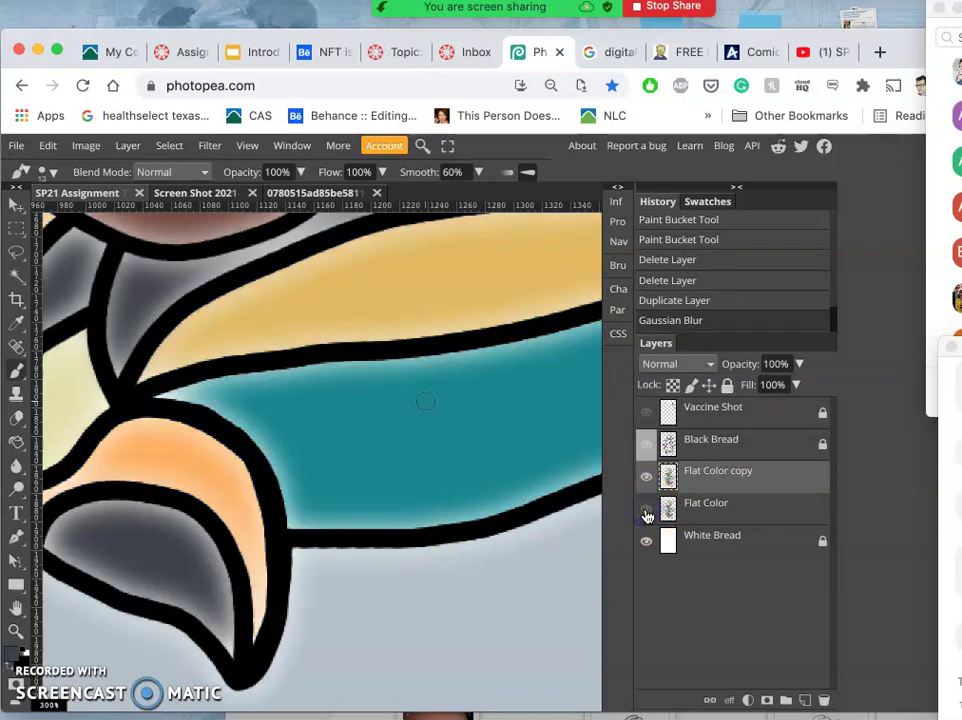
scroll(434, 511, "down", 3)
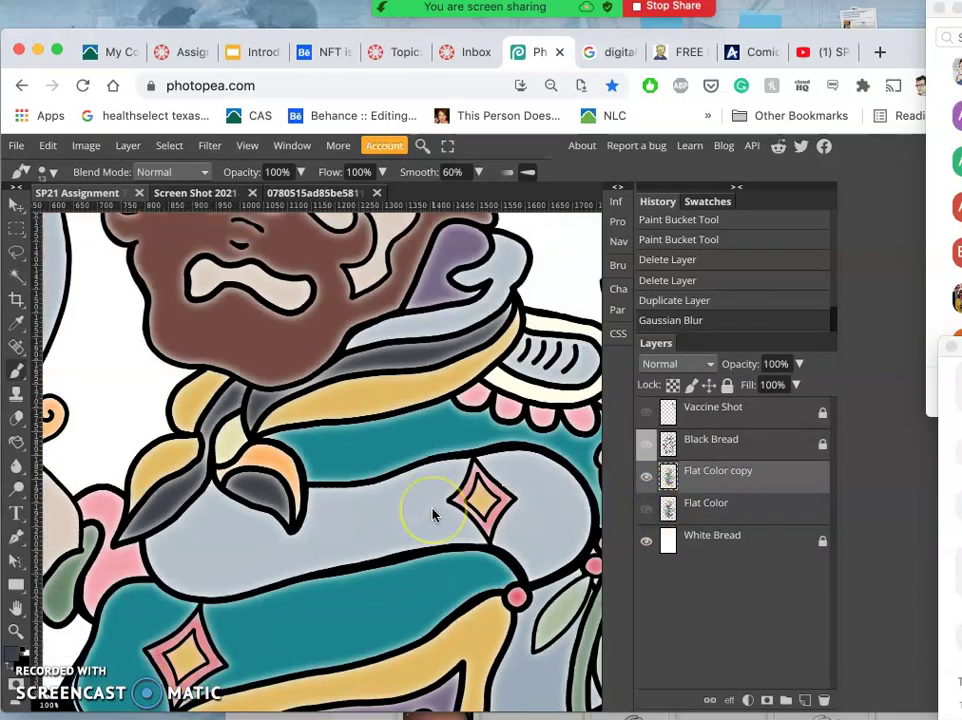
scroll(434, 514, "down", 5)
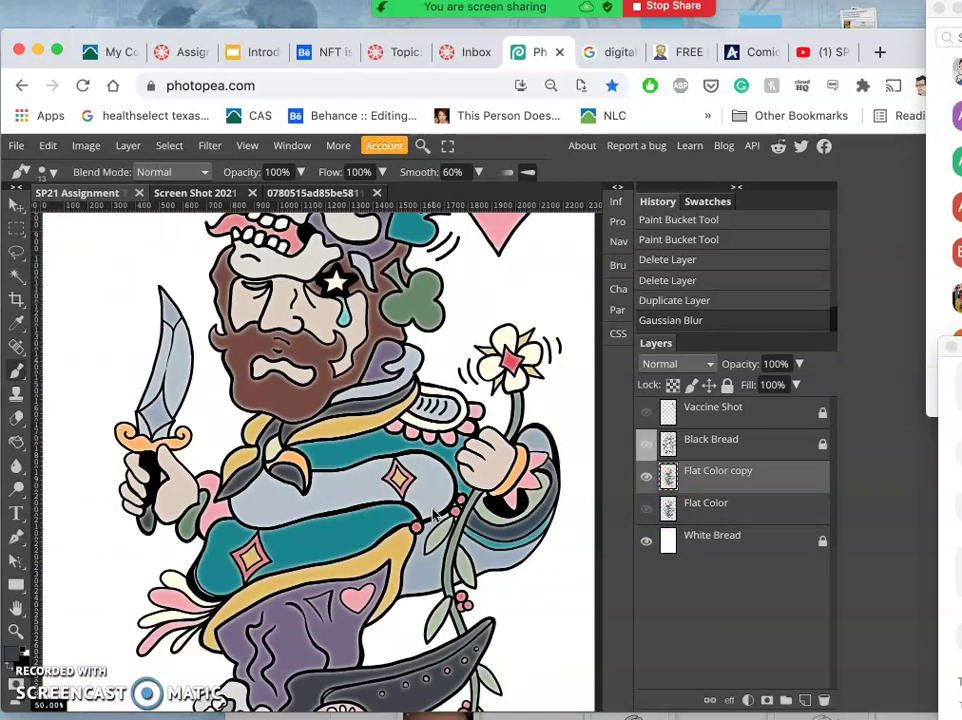
scroll(434, 514, "down", 5)
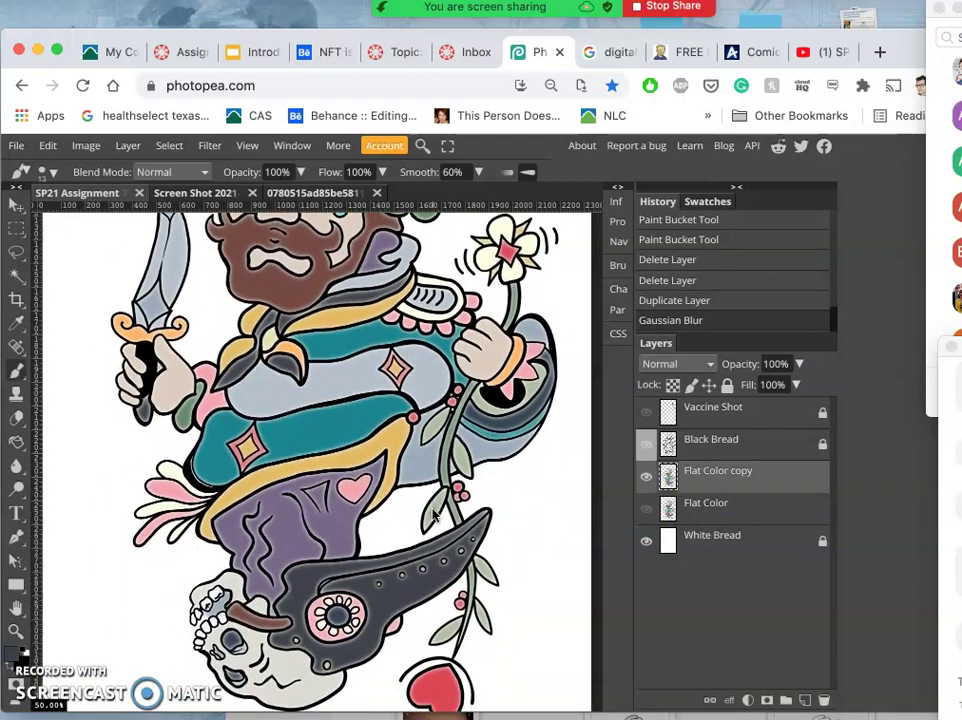
scroll(434, 514, "up", 4)
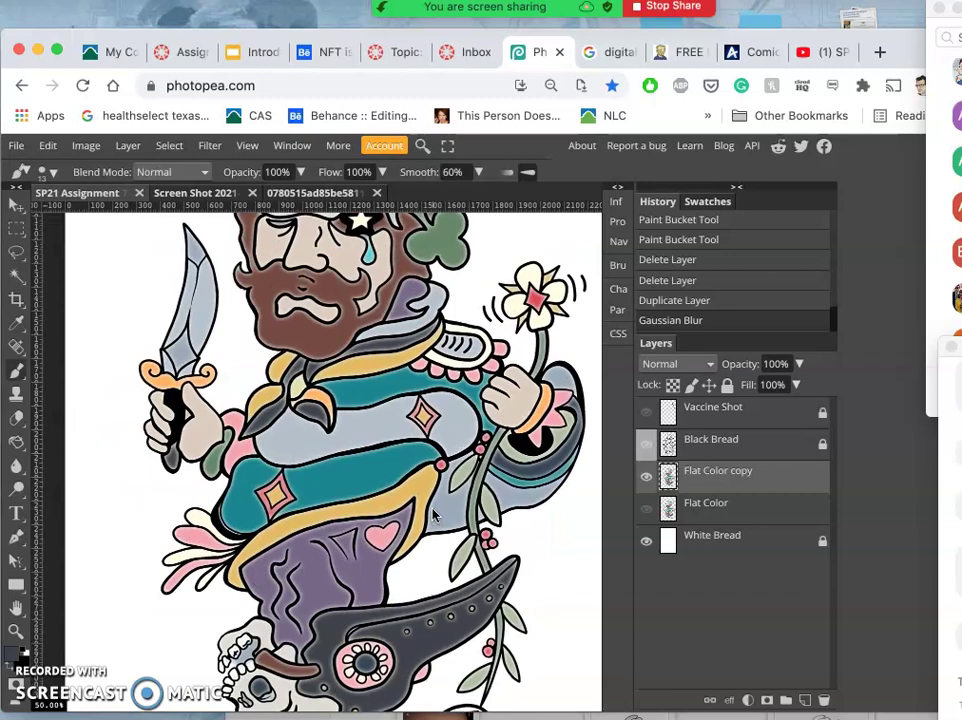
scroll(434, 514, "up", 3)
scroll(434, 514, "up", 4)
scroll(434, 514, "down", 2)
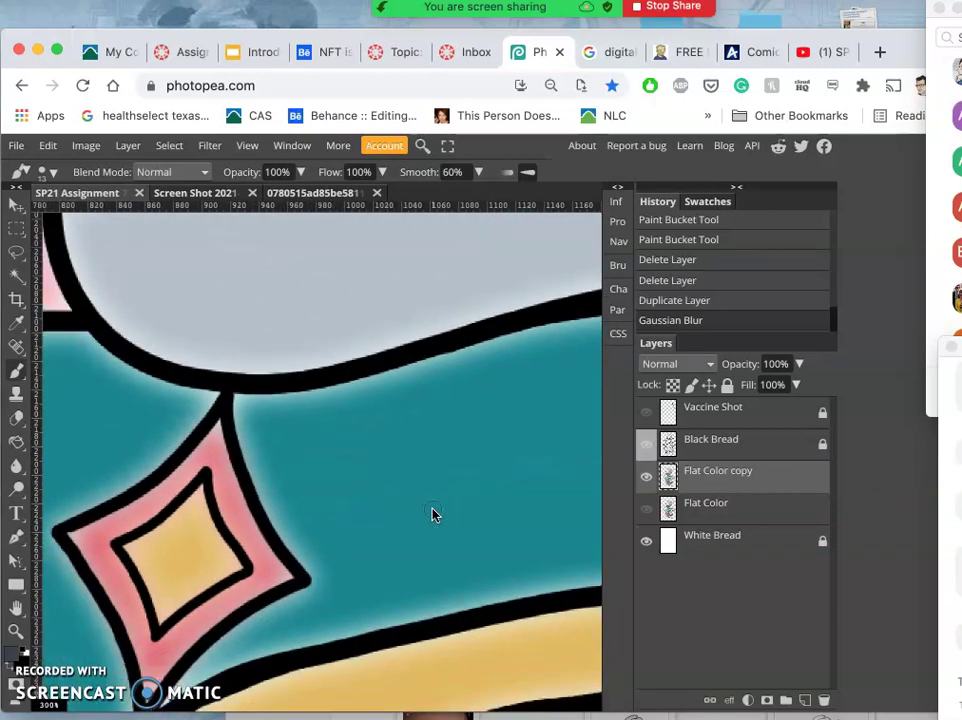
scroll(434, 514, "left", 5)
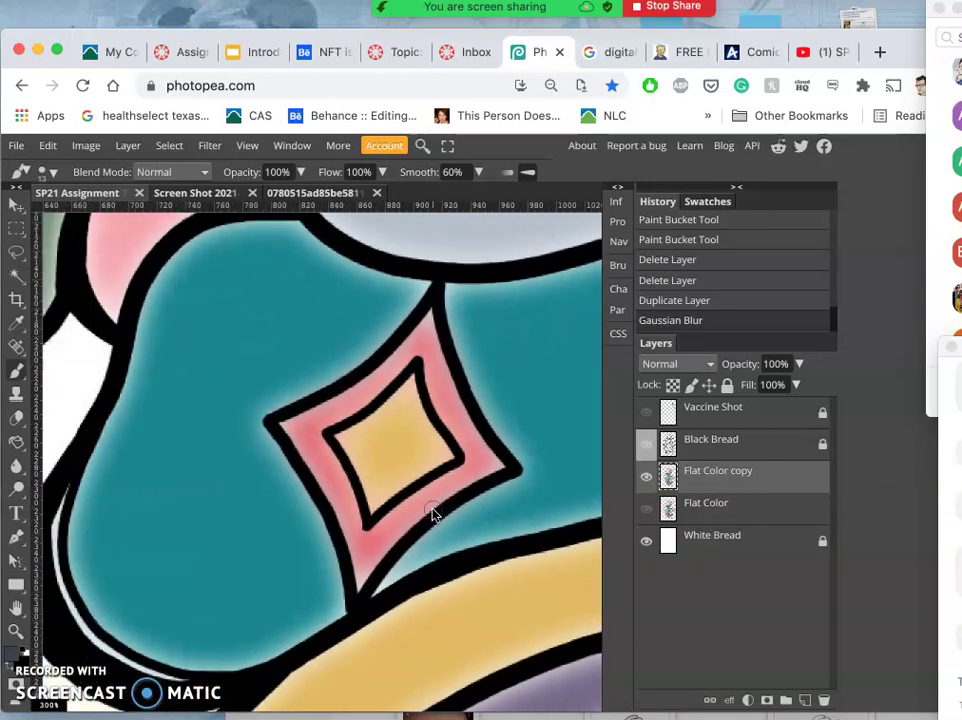
scroll(434, 514, "up", 5)
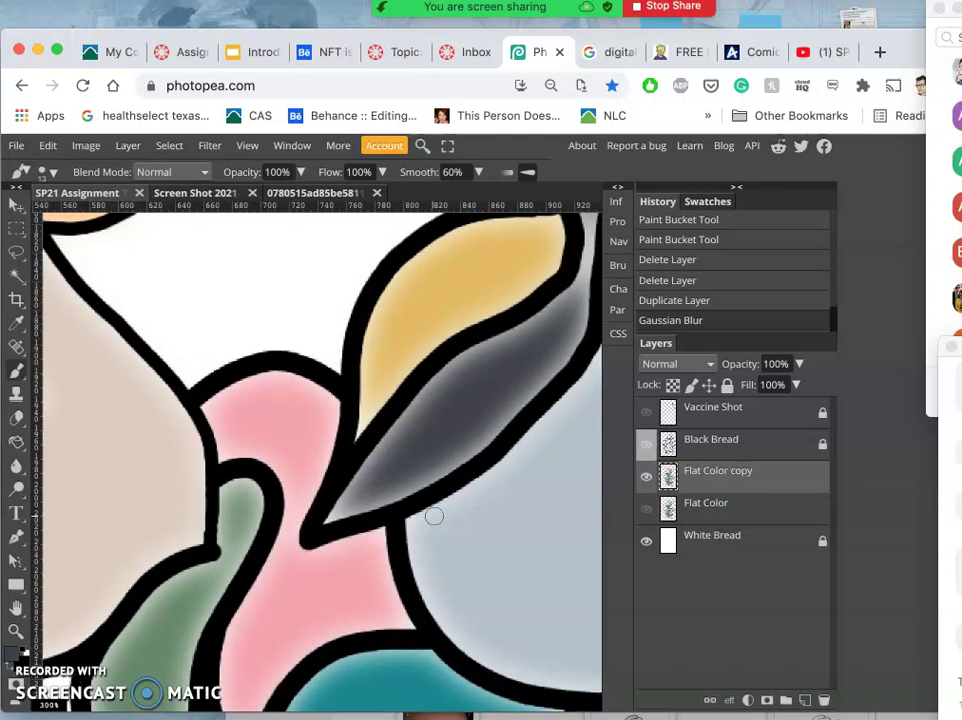
scroll(434, 516, "up", 10)
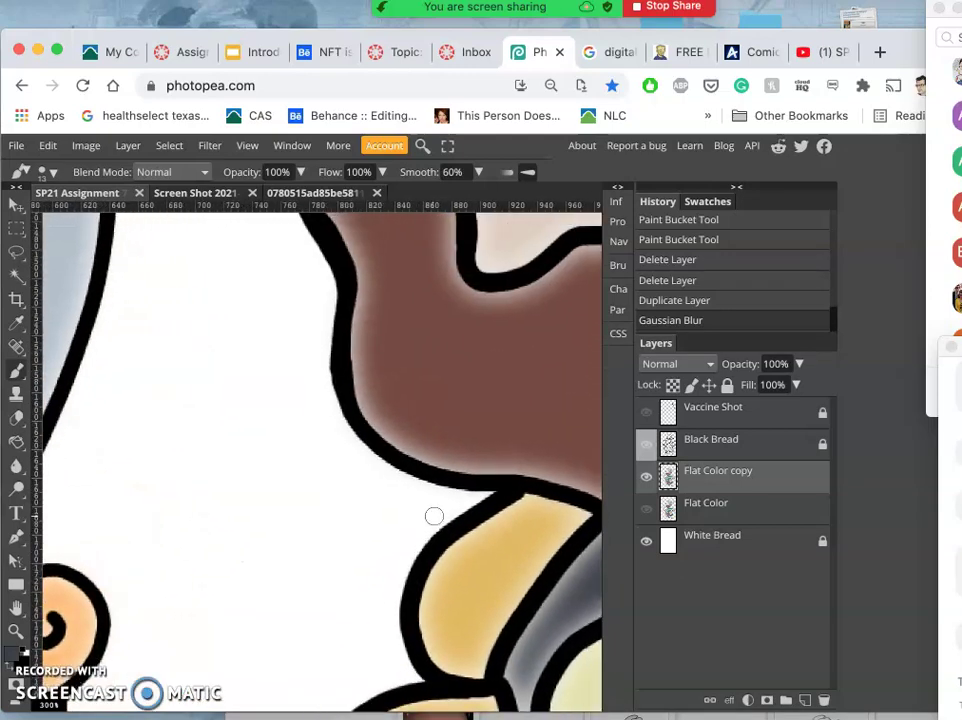
scroll(434, 516, "up", 10)
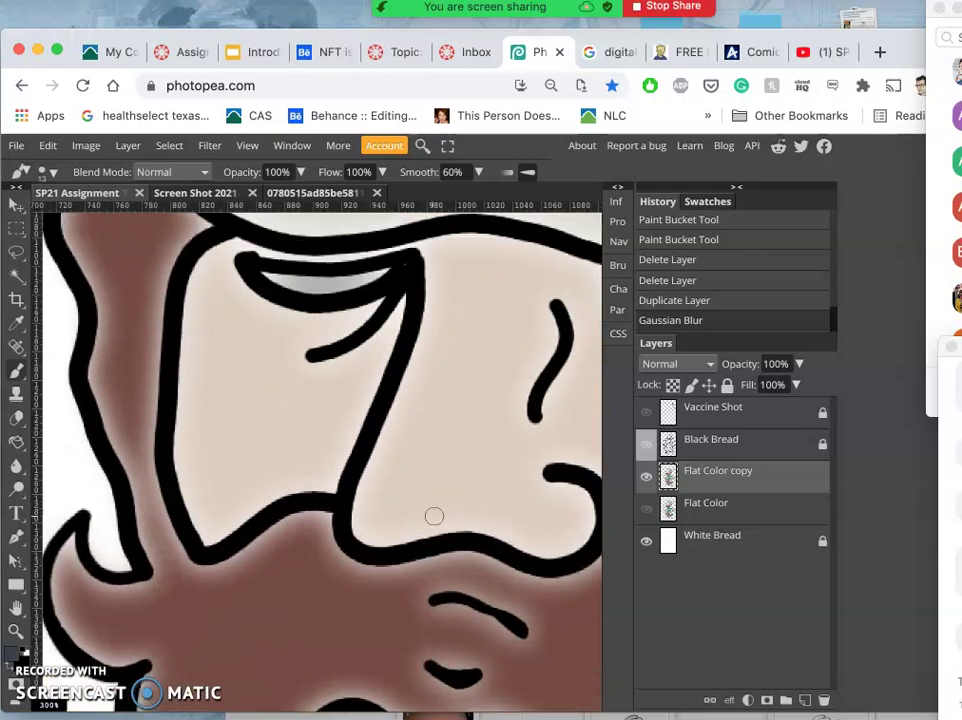
scroll(434, 516, "up", 10)
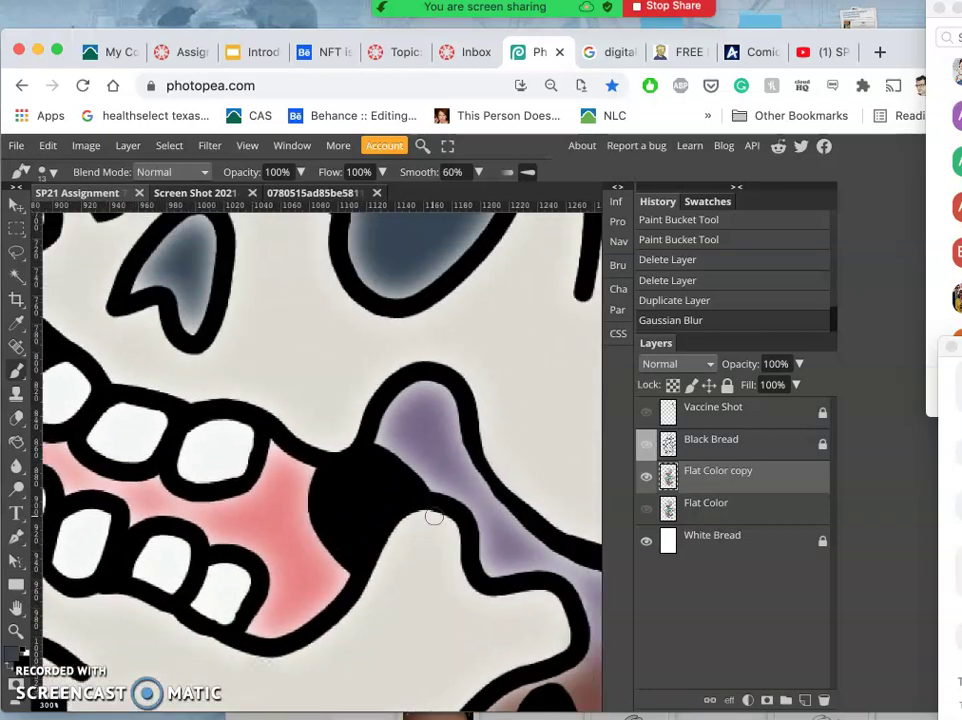
scroll(434, 516, "up", 10)
scroll(346, 364, "up", 5)
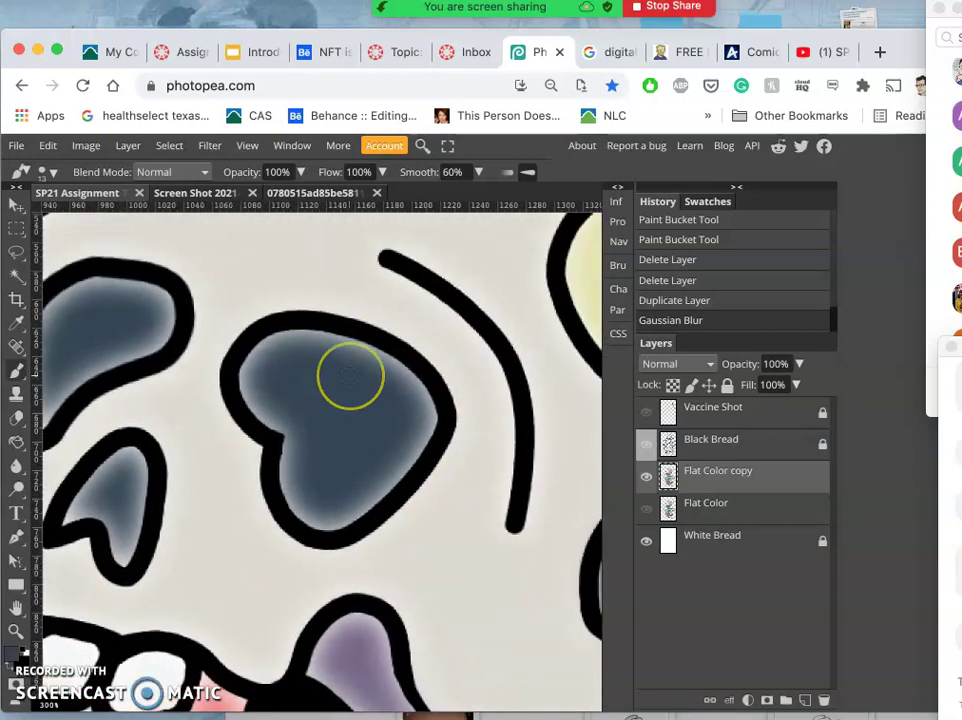
scroll(349, 376, "down", 10)
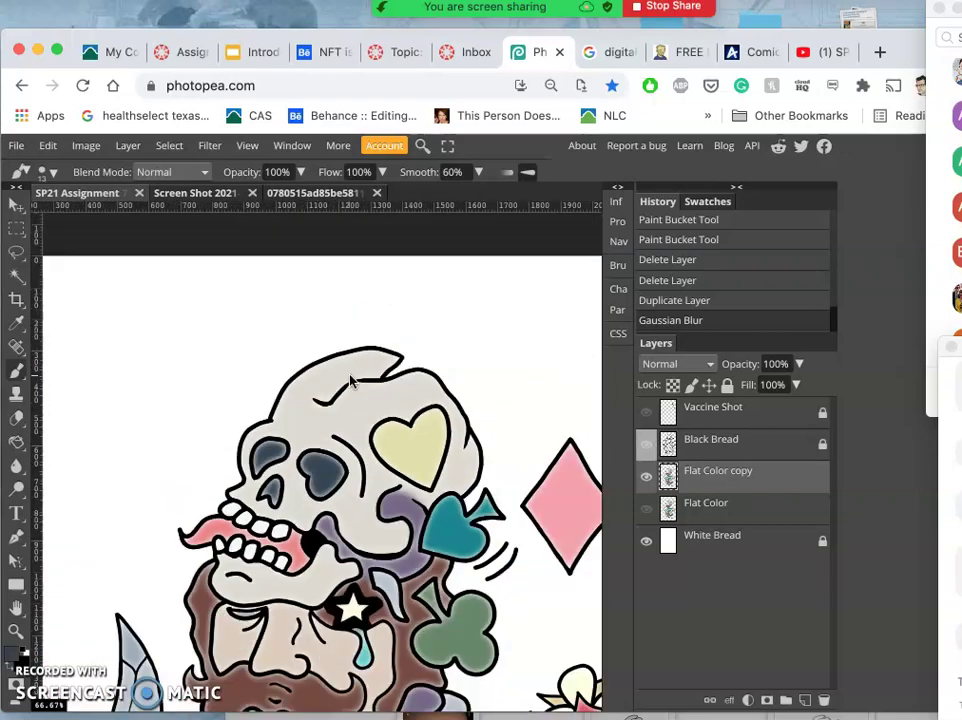
scroll(349, 380, "down", 5)
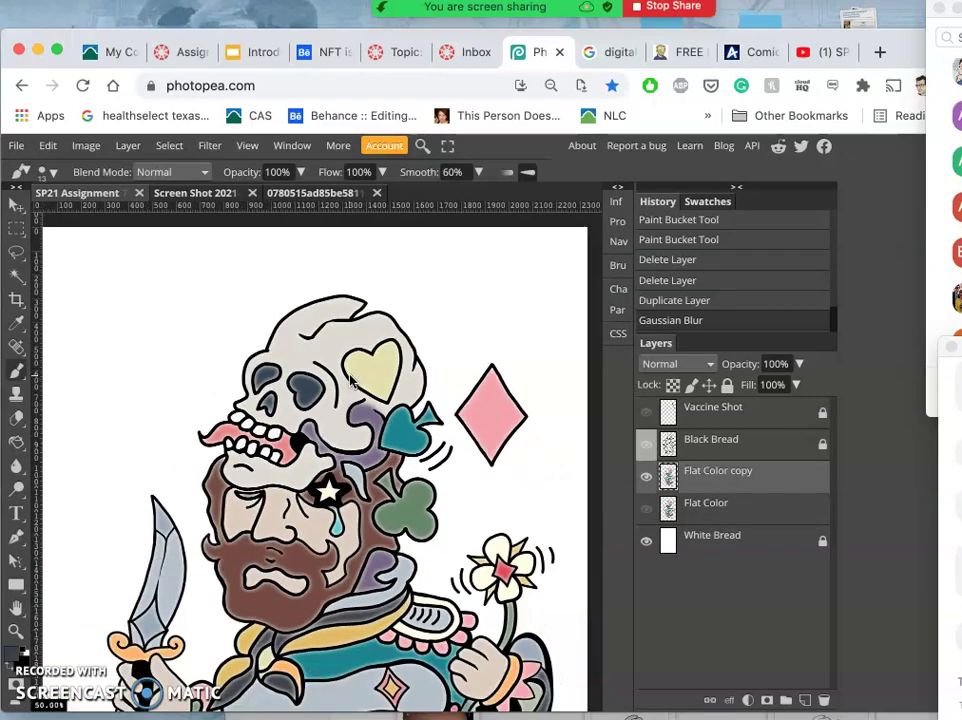
scroll(350, 380, "down", 4)
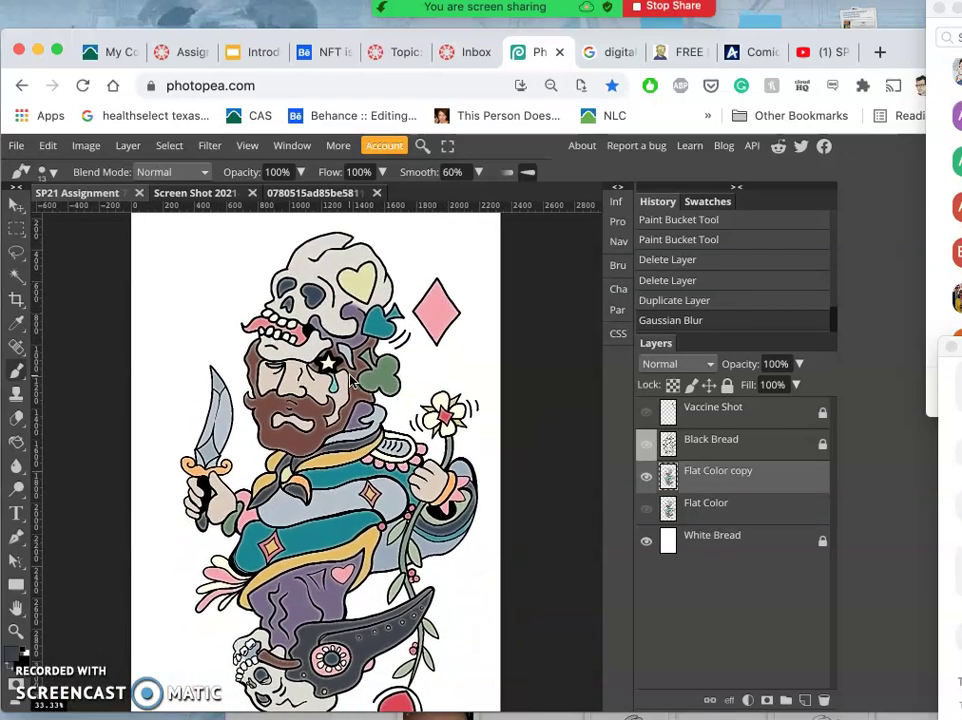
left_click(648, 514)
left_click(645, 477)
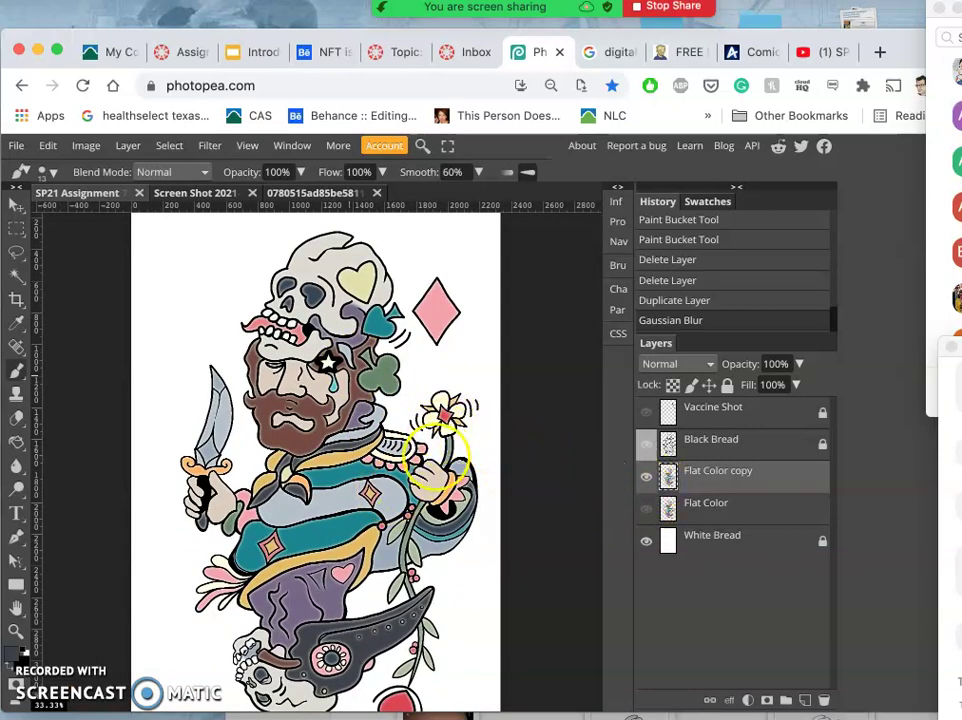
scroll(435, 455, "up", 10)
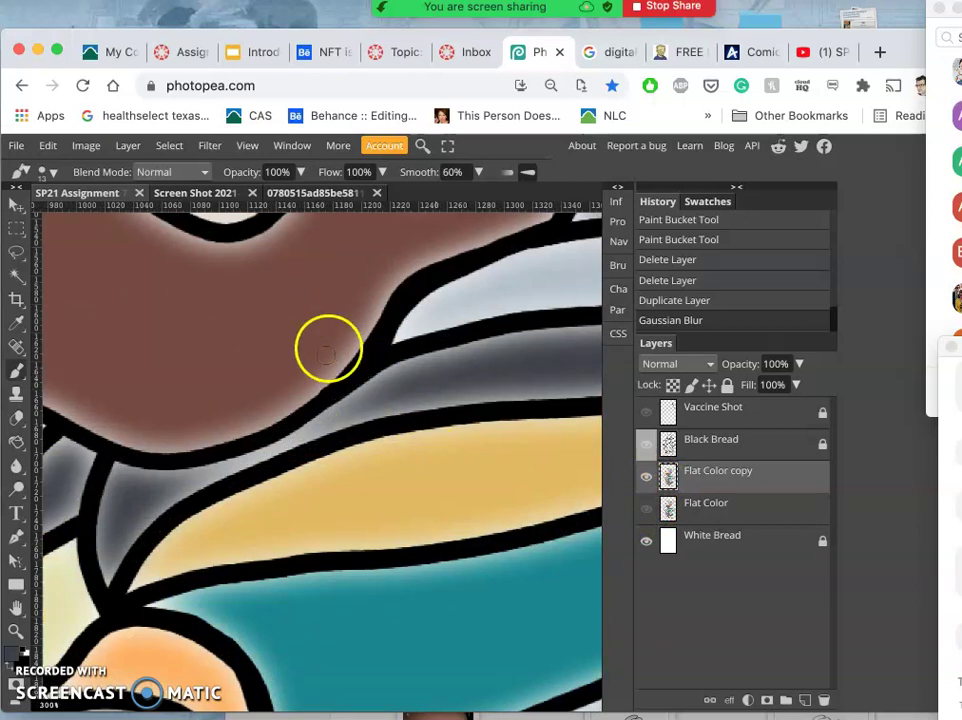
Step: Duplicate the blurred Flat Color copy layer with Ctrl+J to stack extra copies
left_click(747, 481)
key("super+j")
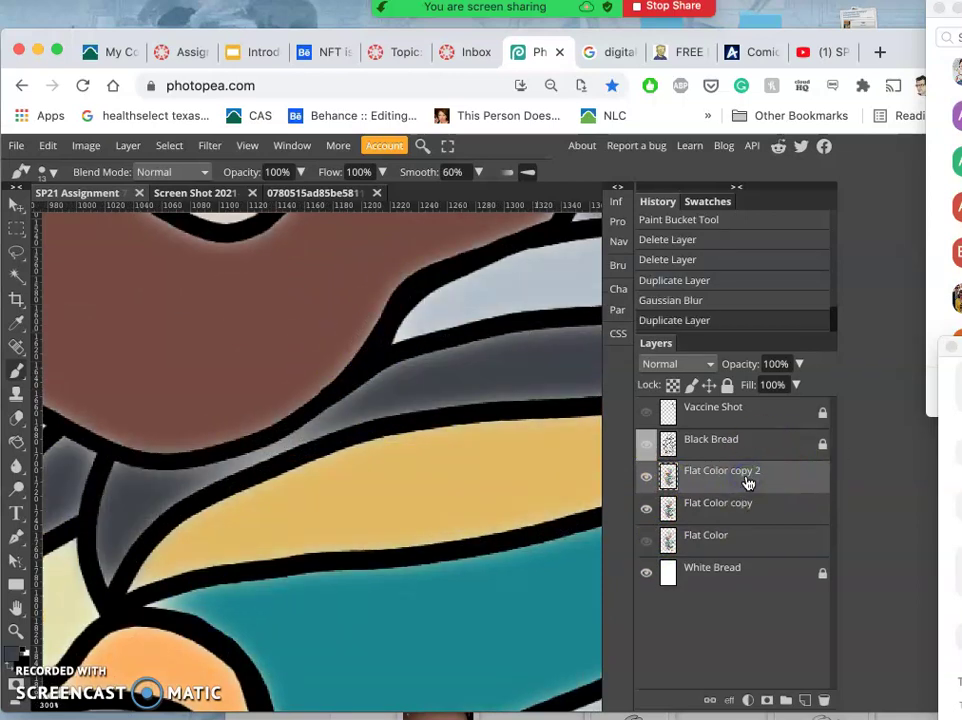
key("super+j")
key("super+j")
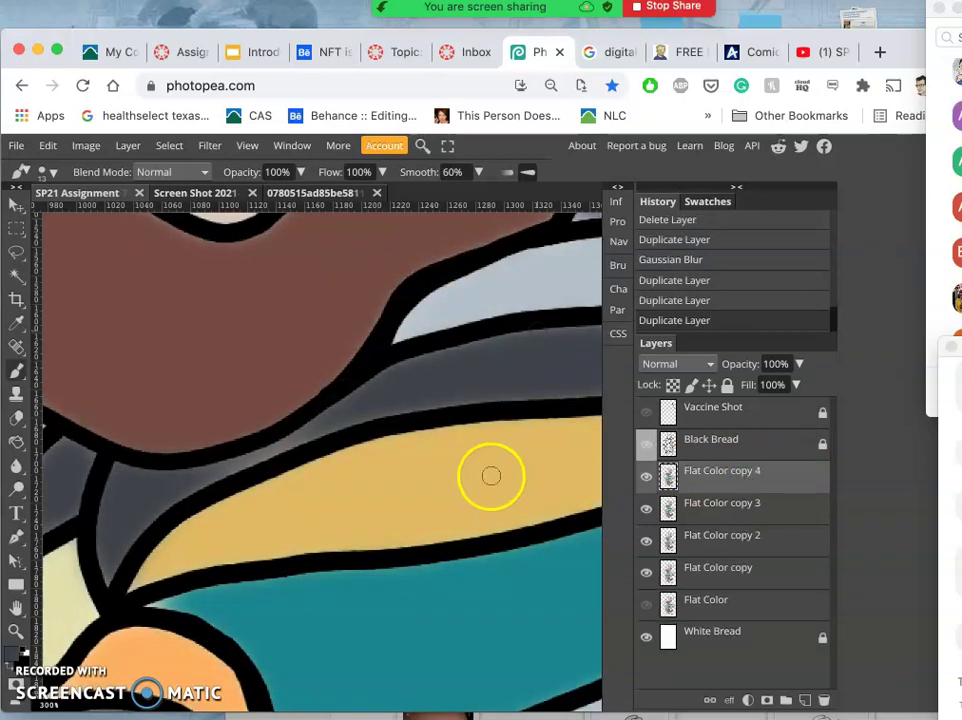
Step: Zoom out and pan around the jester to check the softened colour edges
key("super+minus")
key("super+minus")
key("super+minus")
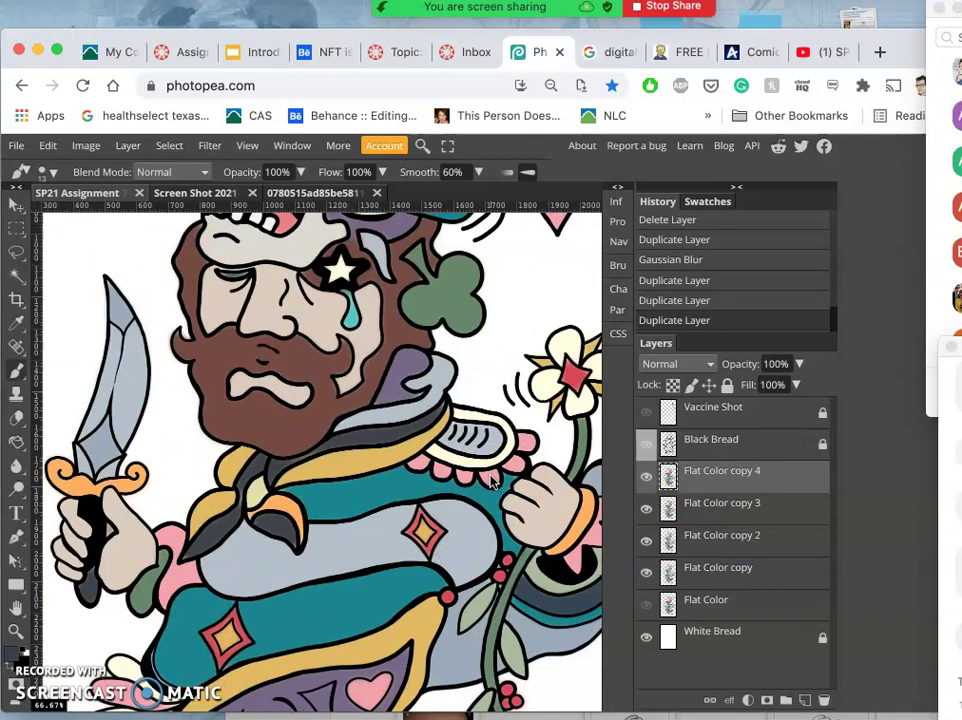
scroll(490, 480, "up", 10)
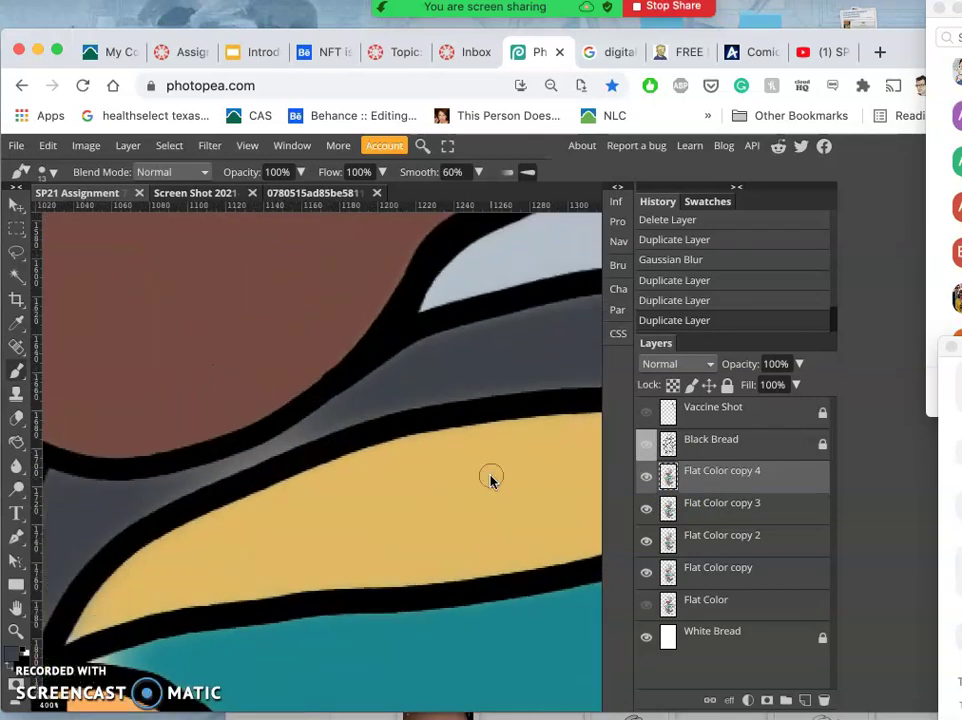
scroll(185, 535, "left", 10)
scroll(185, 535, "down", 4)
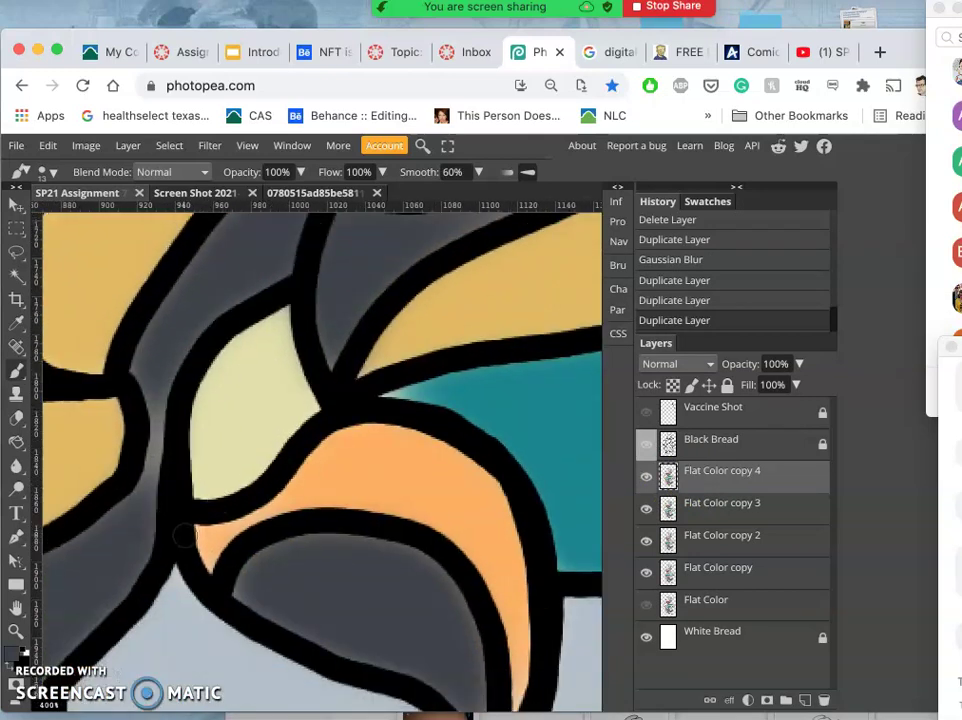
scroll(128, 486, "down", 5)
scroll(128, 486, "left", 5)
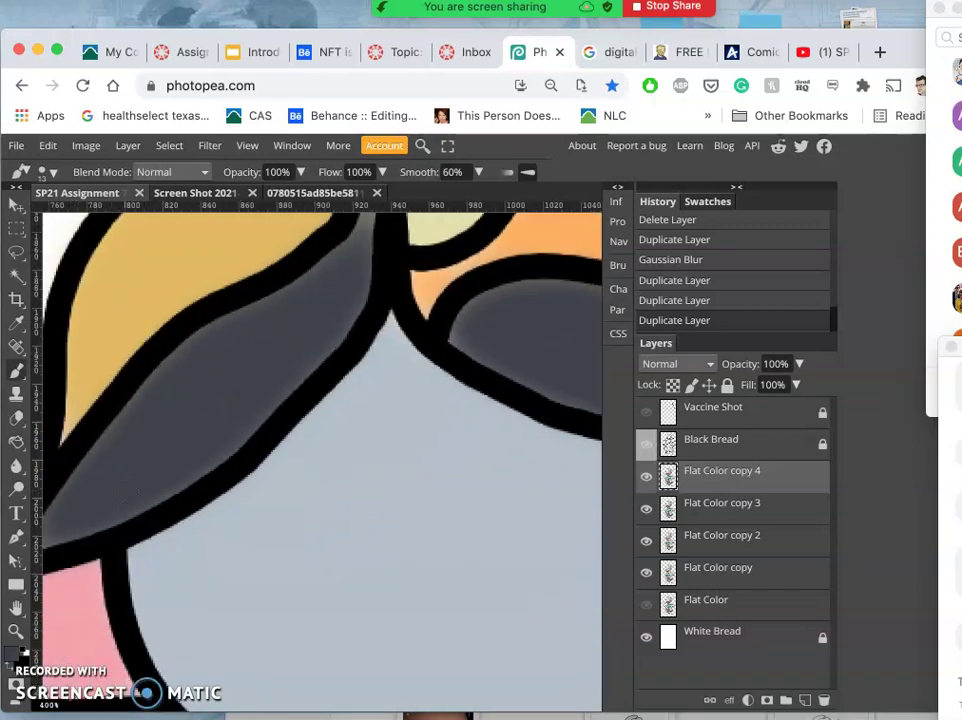
scroll(129, 476, "up", 4)
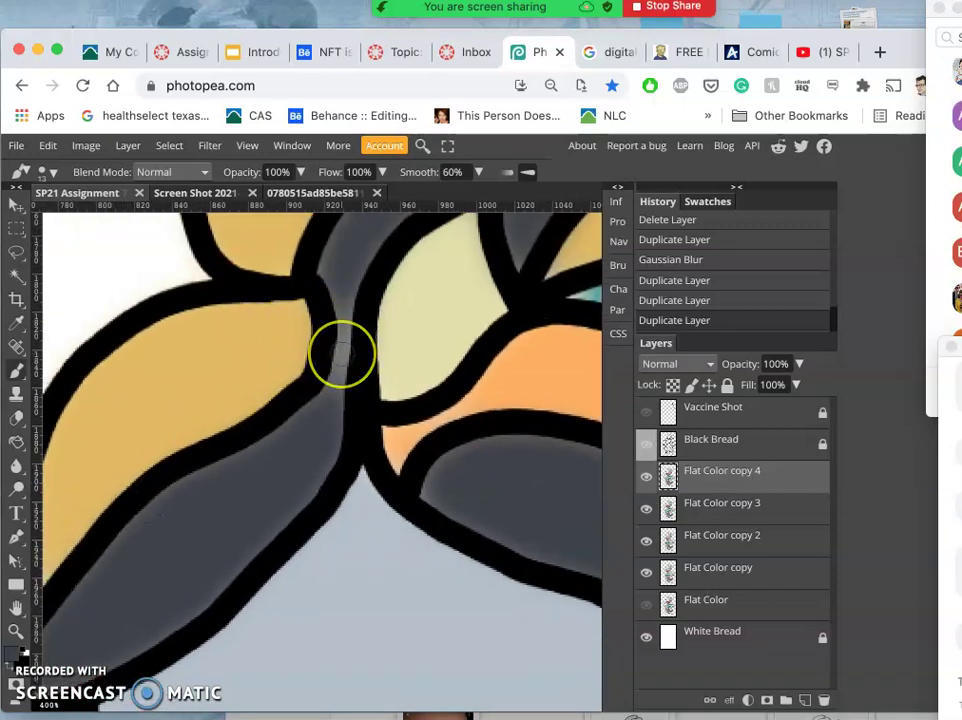
scroll(339, 354, "down", 5)
scroll(339, 354, "left", 2)
scroll(341, 354, "down", 1)
scroll(341, 354, "left", 4)
scroll(341, 354, "up", 4)
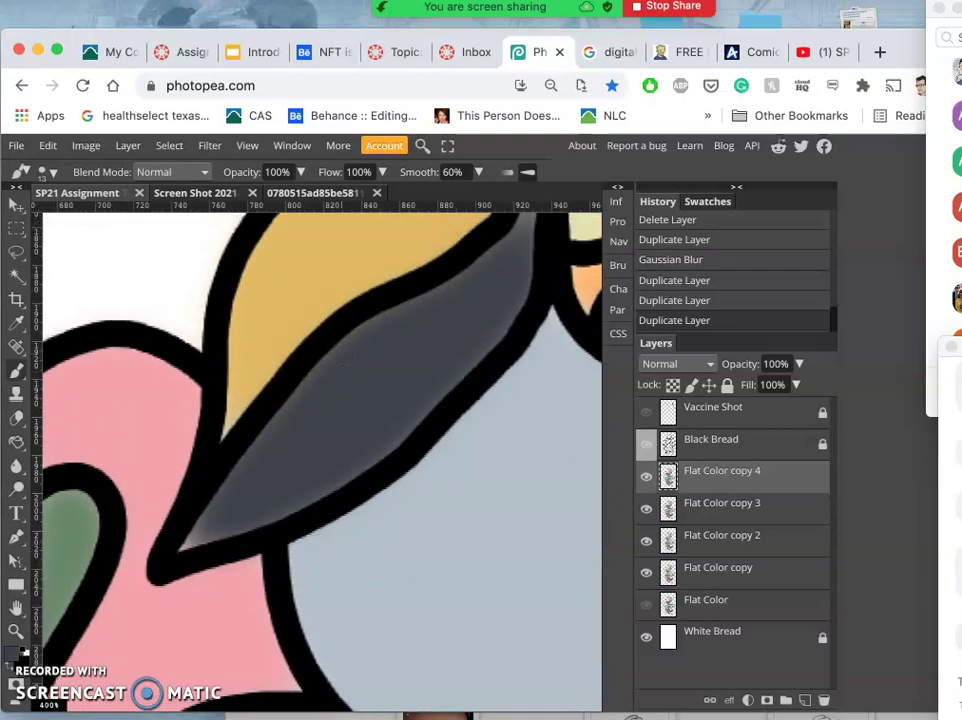
scroll(341, 354, "up", 1)
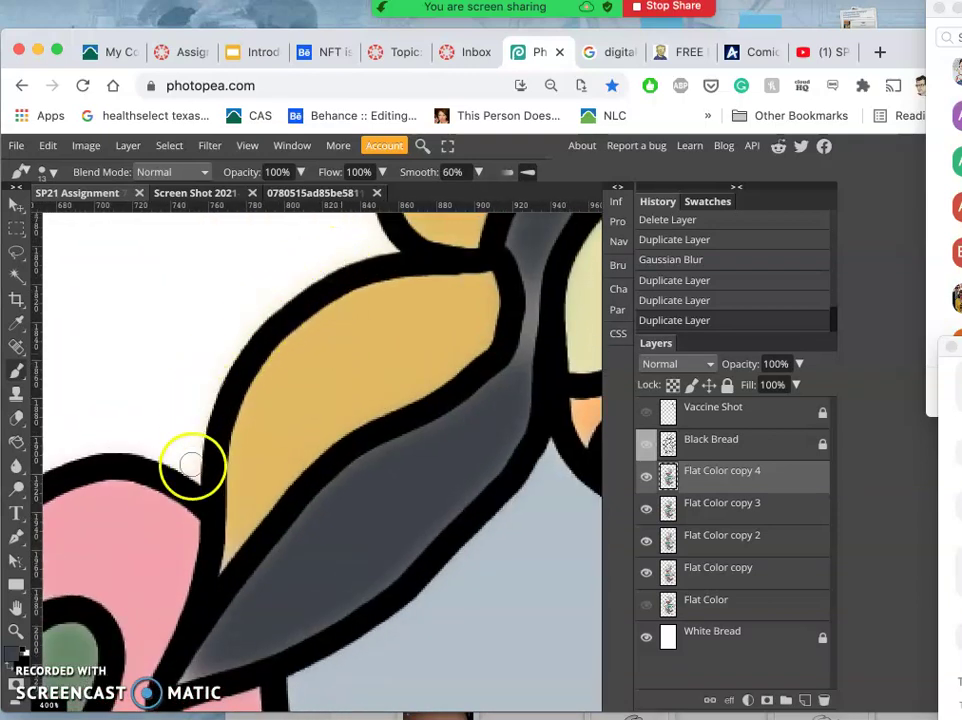
scroll(344, 515, "down", 8)
scroll(344, 515, "left", 3)
scroll(341, 519, "down", 3)
scroll(341, 519, "right", 1)
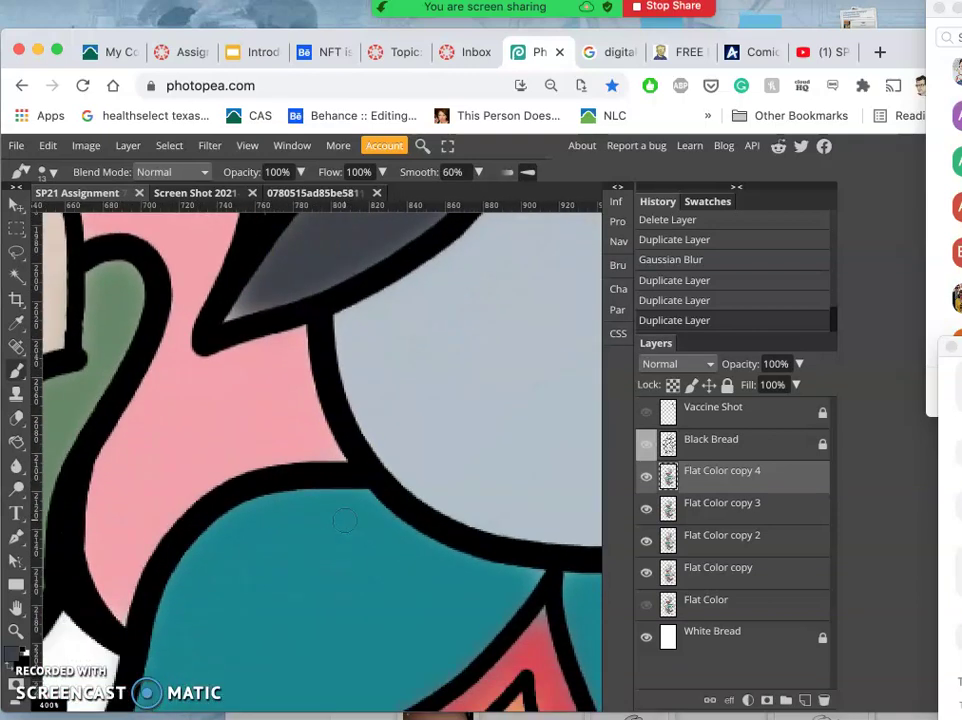
scroll(344, 522, "down", 2)
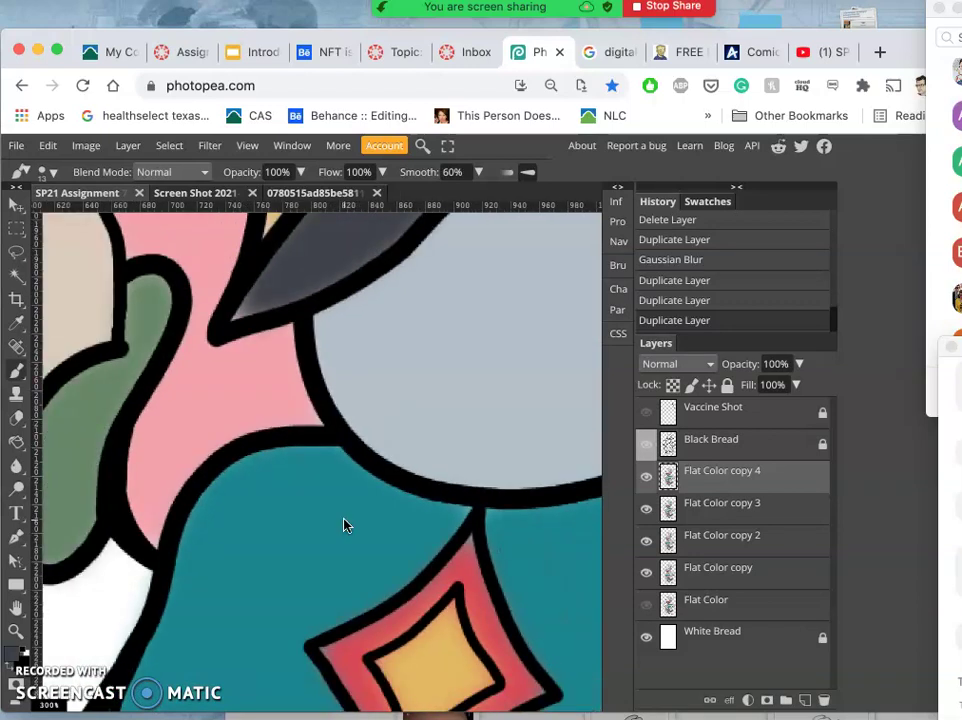
scroll(344, 522, "down", 2)
scroll(397, 622, "down", 3)
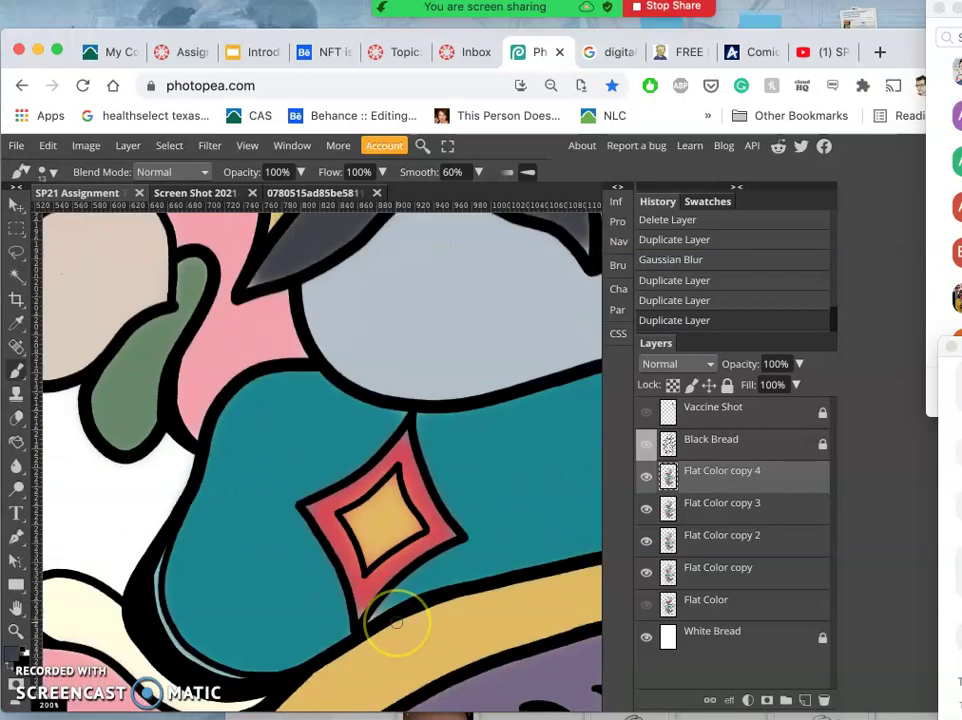
scroll(396, 625, "up", 2)
scroll(397, 628, "up", 1)
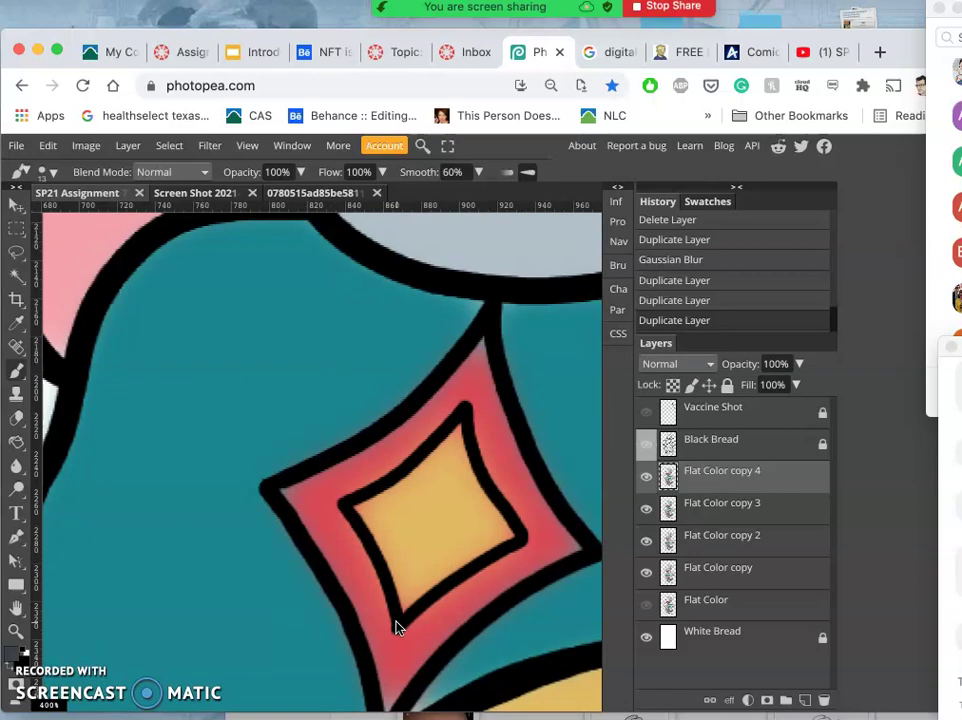
scroll(397, 628, "down", 5)
scroll(397, 628, "down", 4)
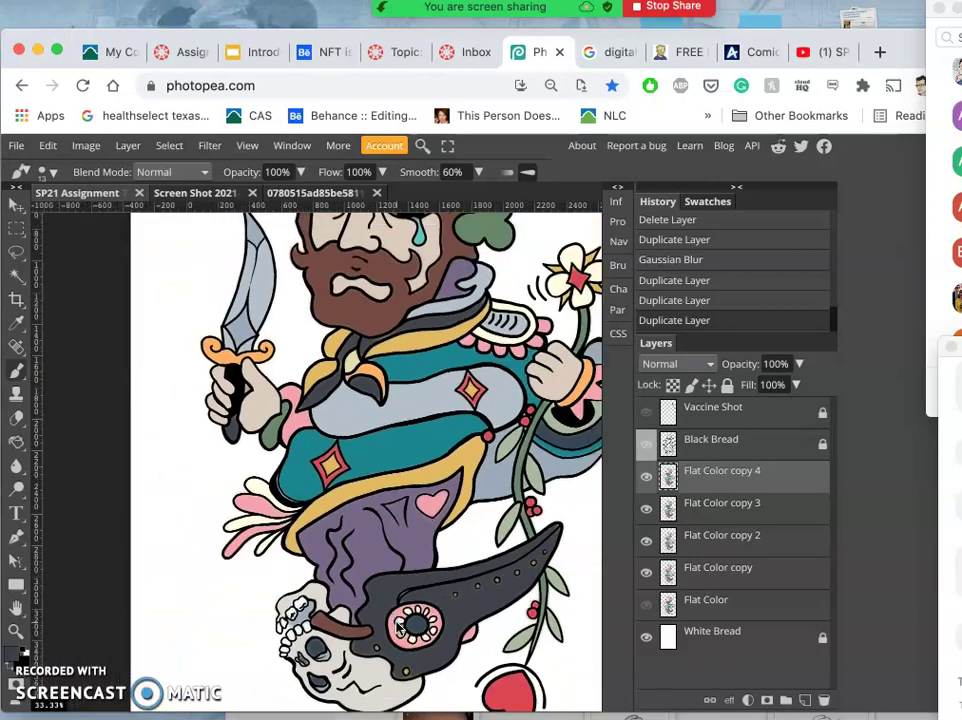
scroll(397, 628, "up", 2)
scroll(397, 628, "right", 2)
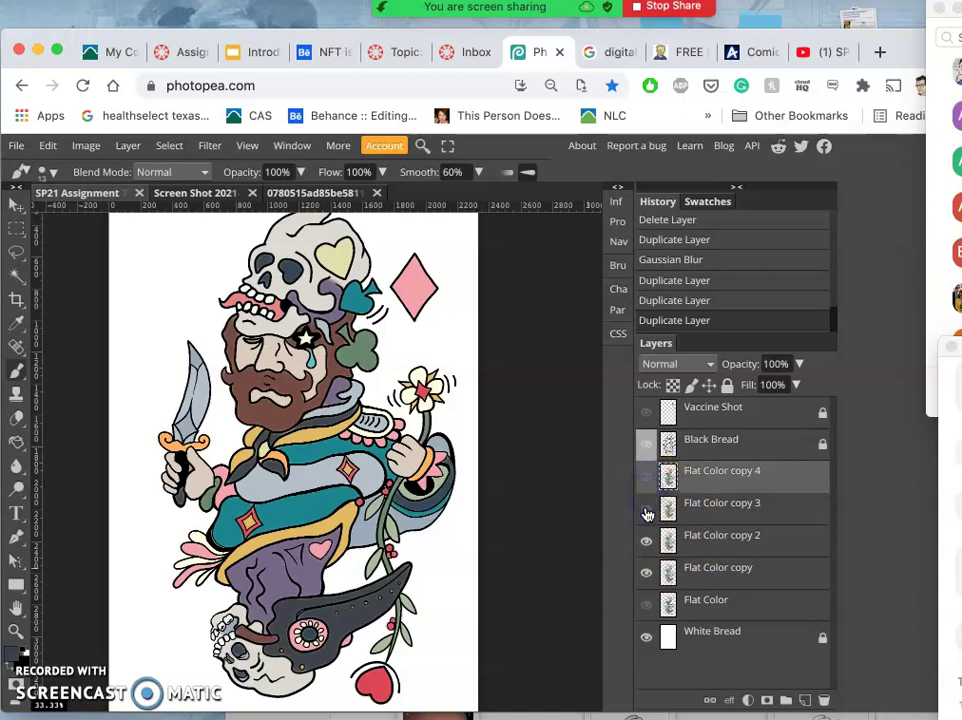
Step: Hide Flat Color copy 3, toggling the other copies to compare against the line art
left_click(647, 540)
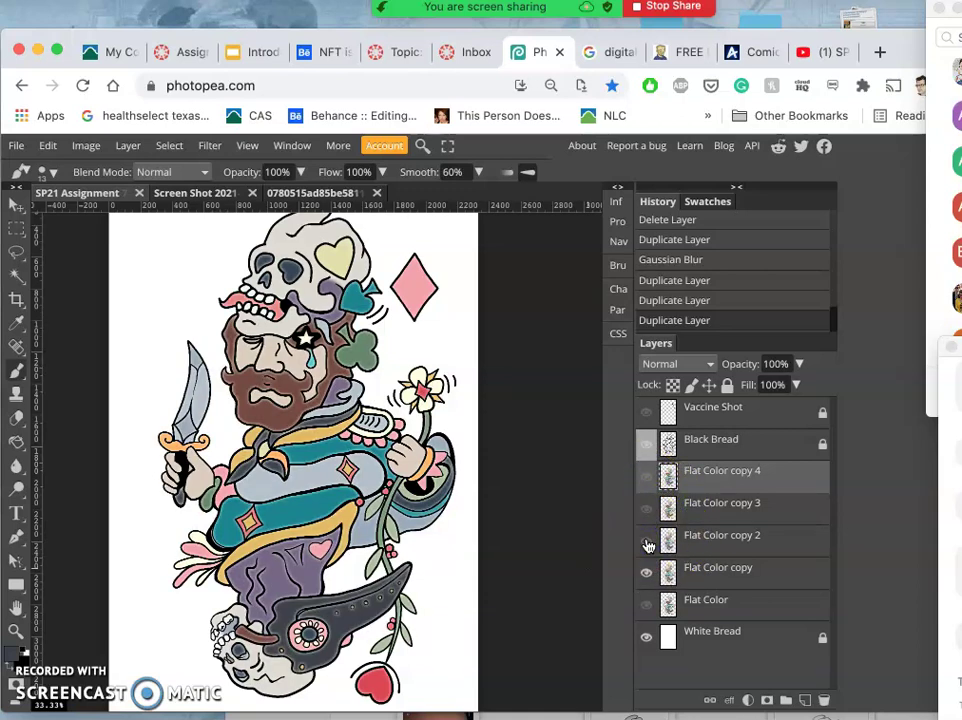
left_click(647, 541)
left_click(647, 541)
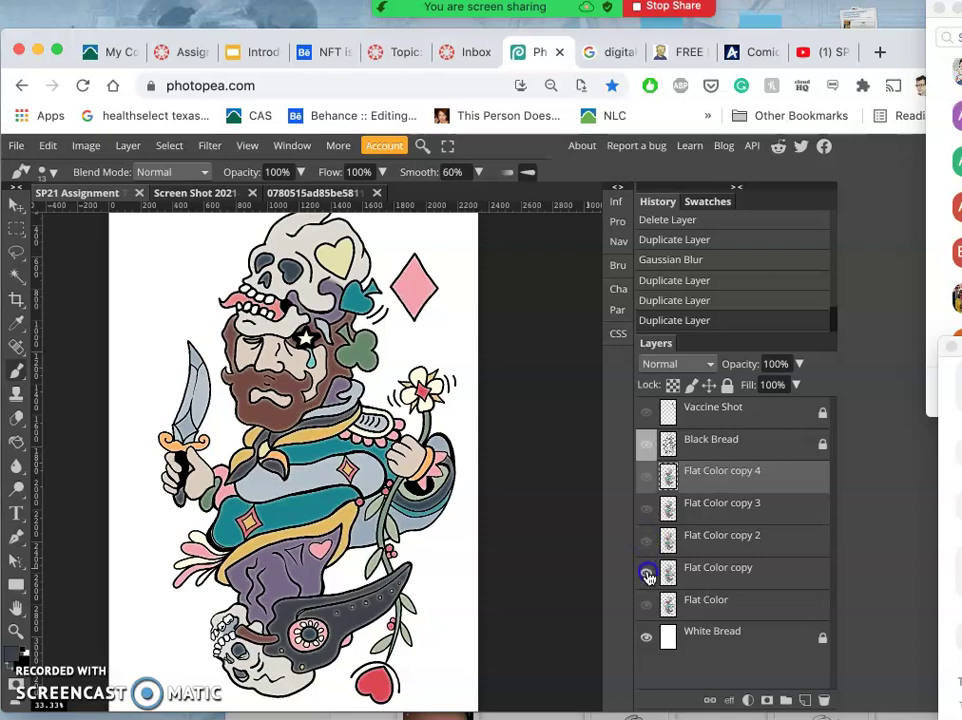
left_click(647, 574)
left_click(647, 574)
Step: Show Flat Color copy 2 and set its opacity to 59%
left_click(698, 543)
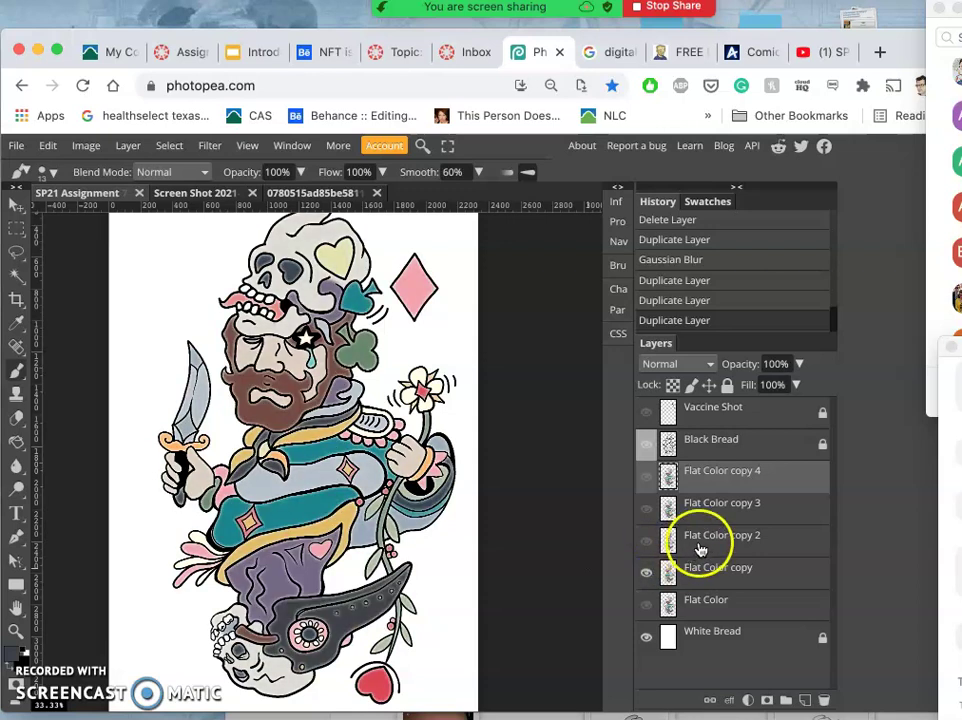
left_click(647, 541)
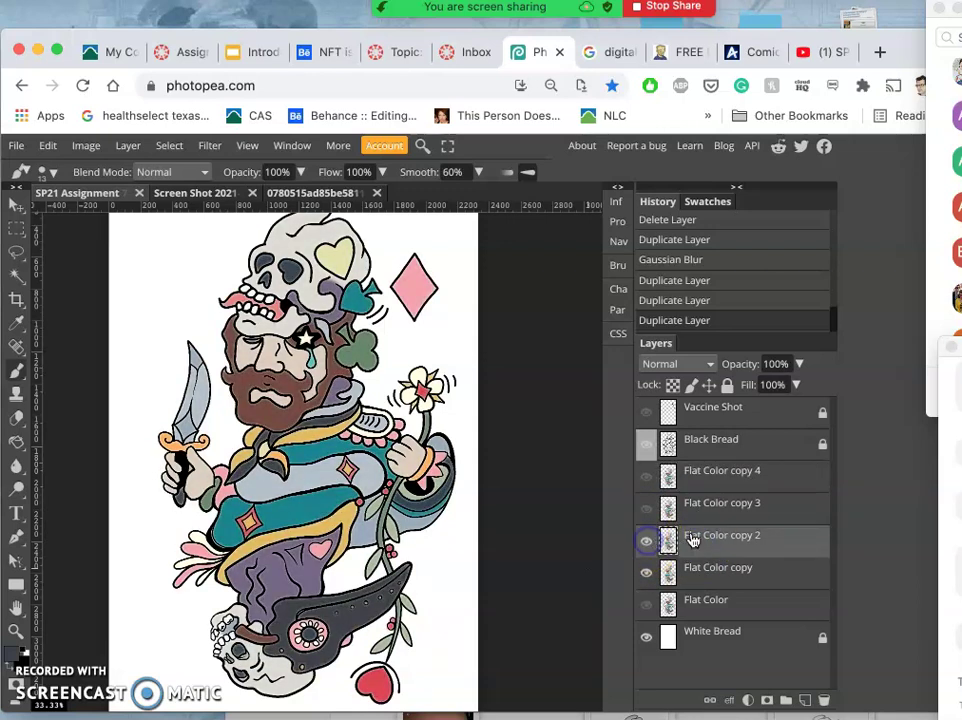
left_click(799, 364)
left_click(771, 388)
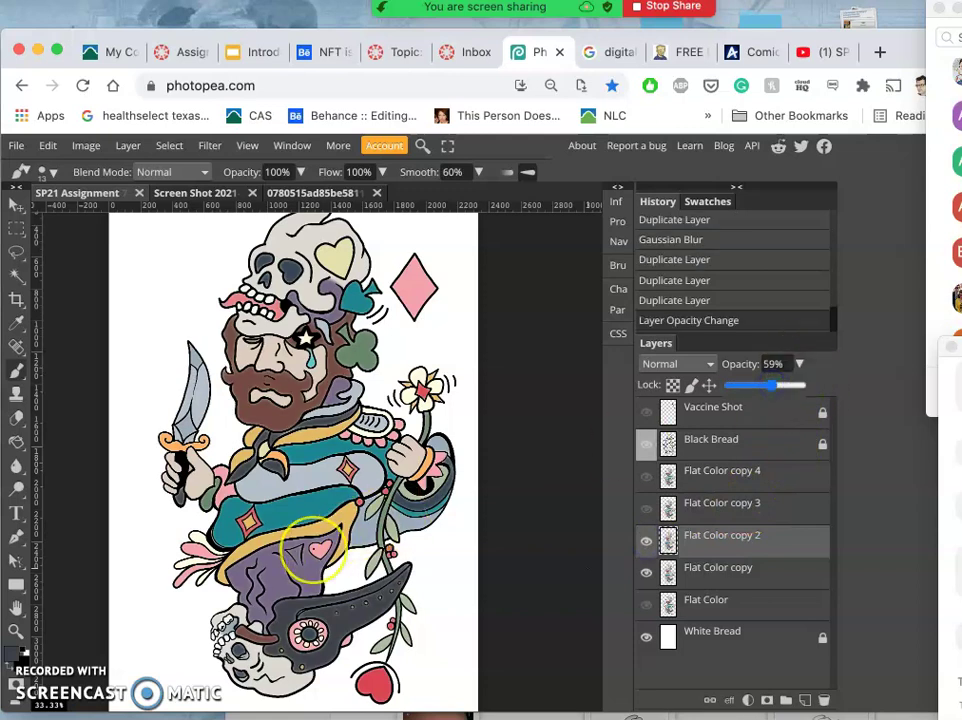
key("super+equal")
key("super+equal")
key("super+equal")
key("super+equal")
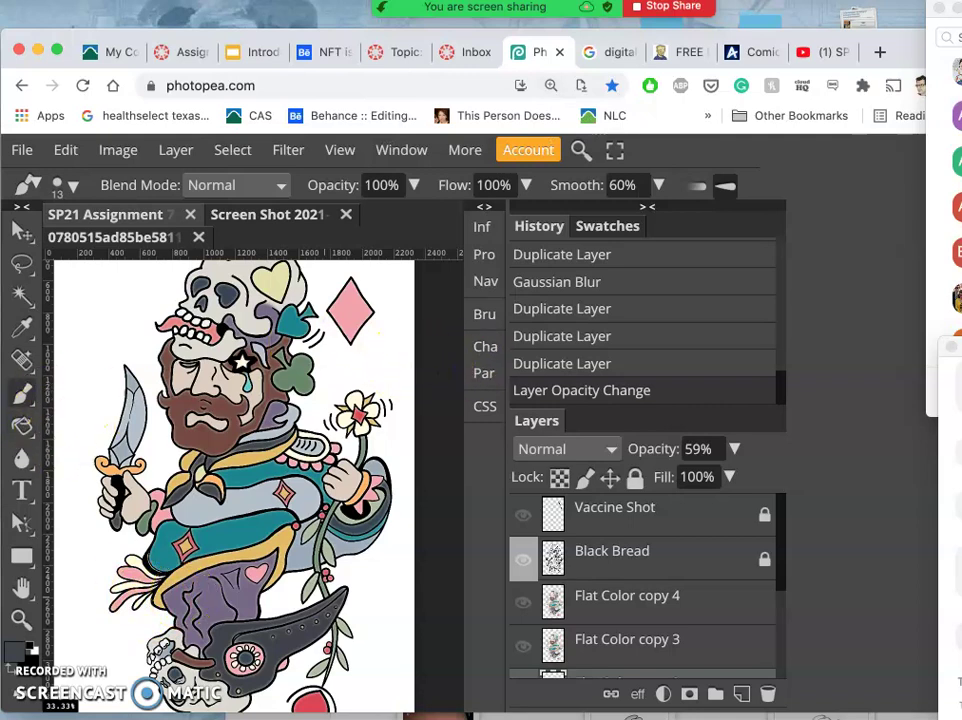
Step: Return the browser page to normal size and zoom the canvas into the scarf area
left_click(440, 380)
scroll(440, 380, "down", 5)
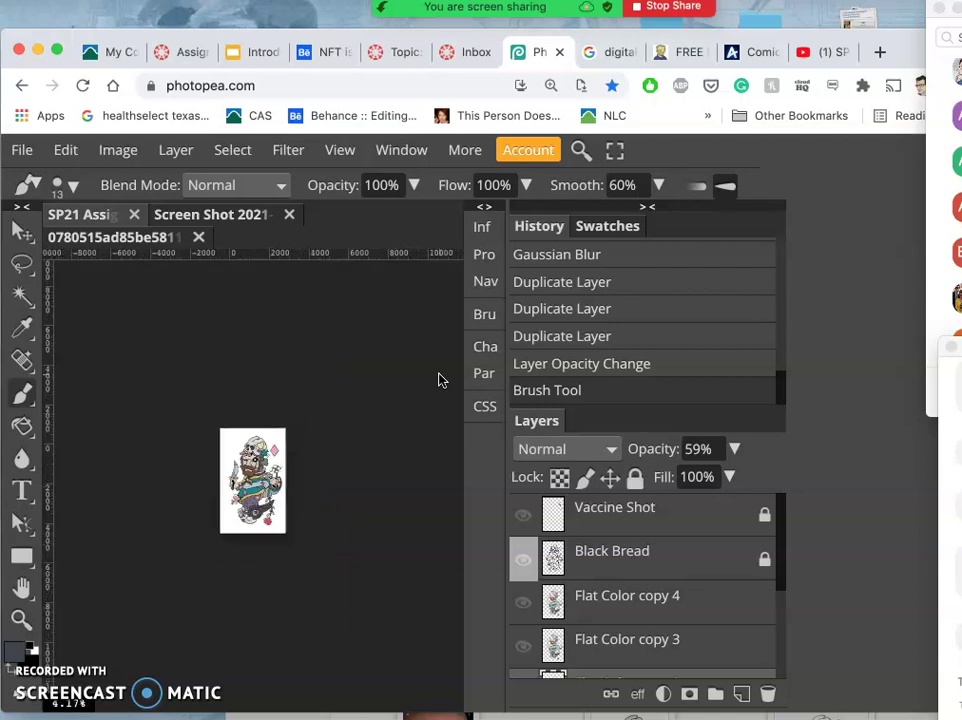
left_click(311, 86)
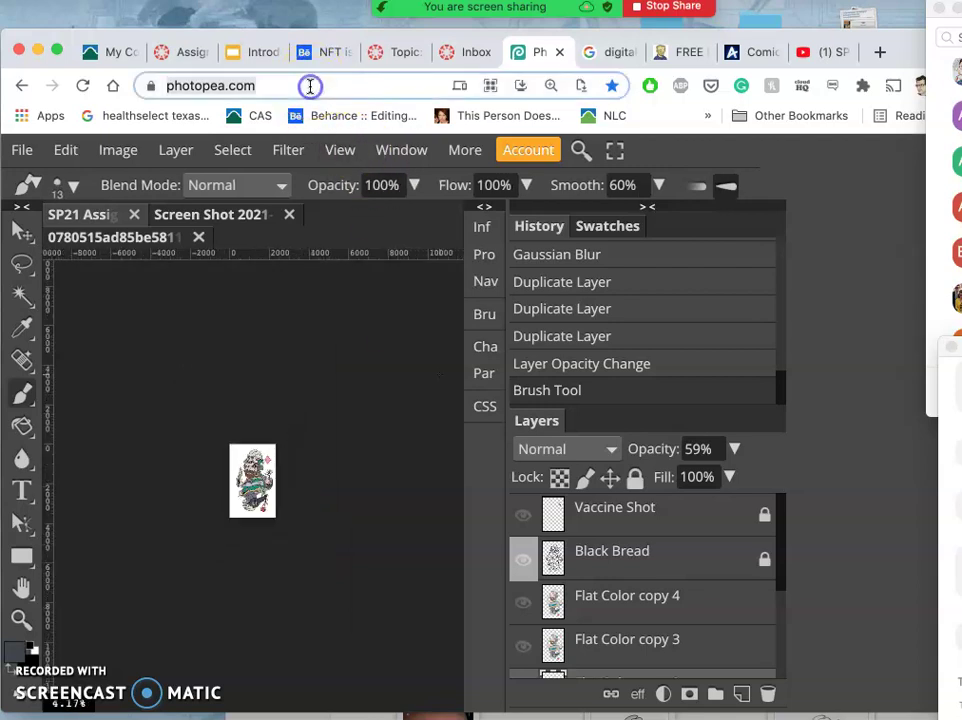
key("super+minus")
key("super+minus")
key("super+minus")
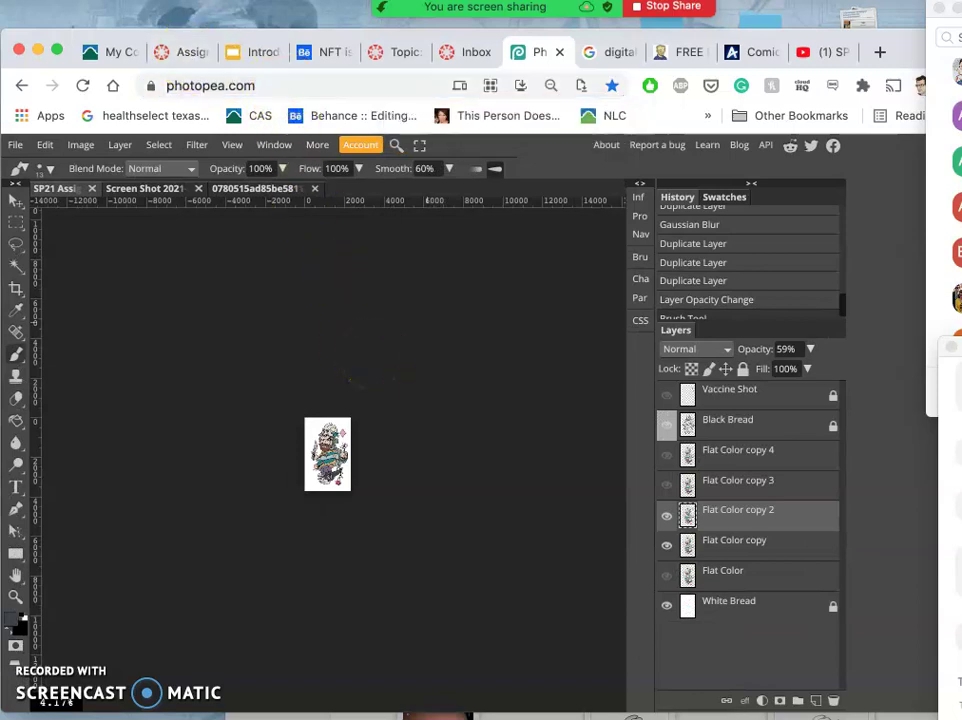
key("super+equal")
key("super+equal")
key("super+equal")
key("super+equal")
key("super+equal")
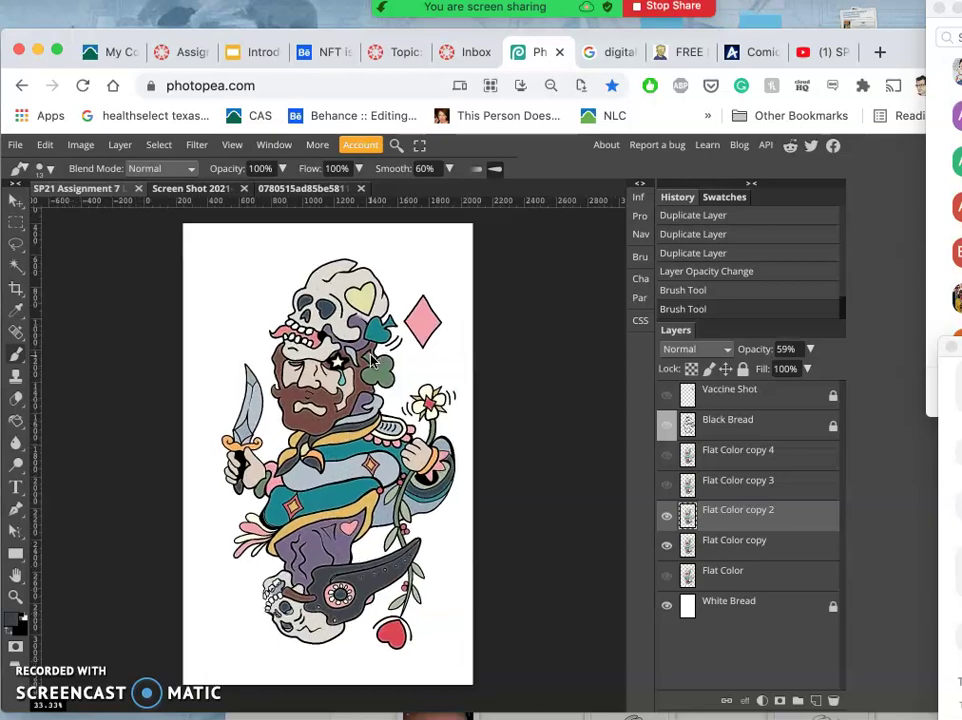
key("super+equal")
key("super+equal")
key("super+equal")
key("super+equal")
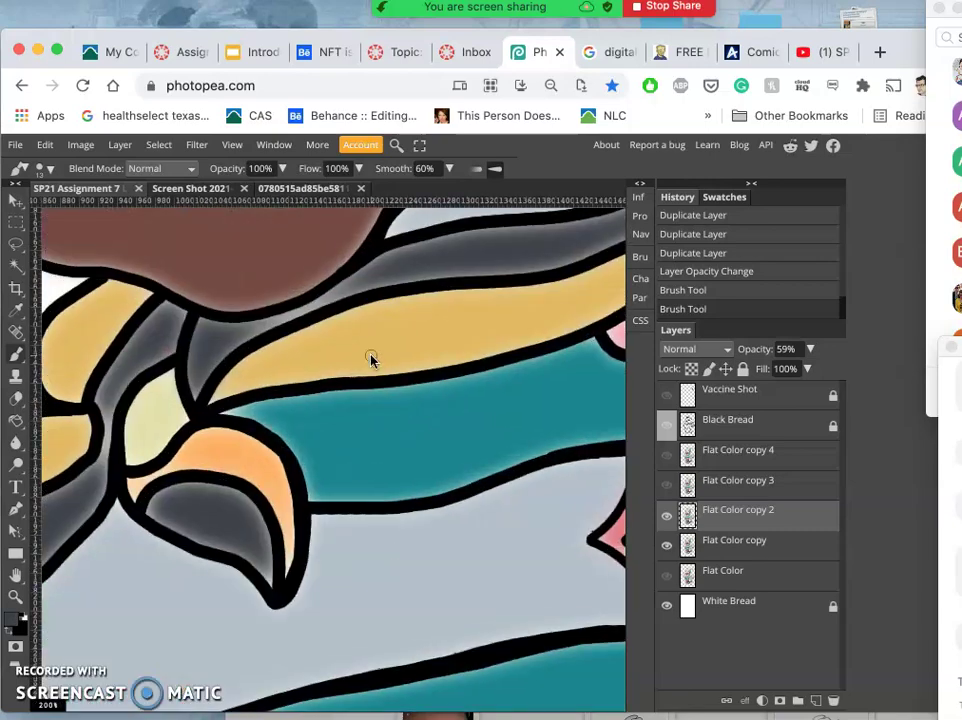
Step: Switch Flat Color copy 2's blend mode to Dissolve for speckled, grainy colour edges
left_click(703, 350)
left_click(700, 362)
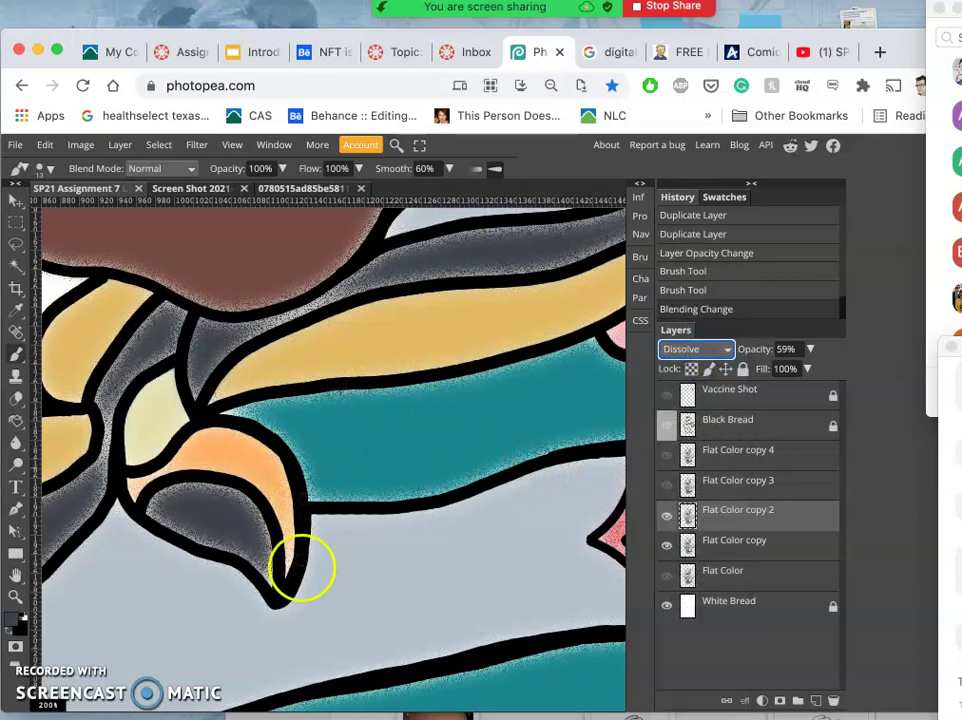
scroll(300, 568, "down", 5)
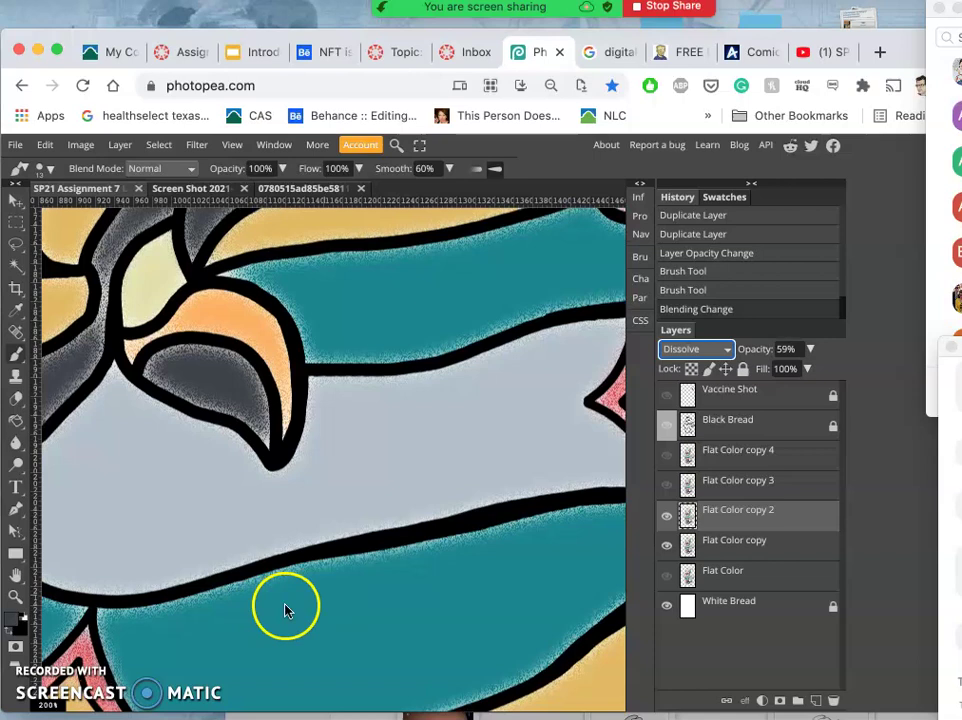
key("ctrl+plus")
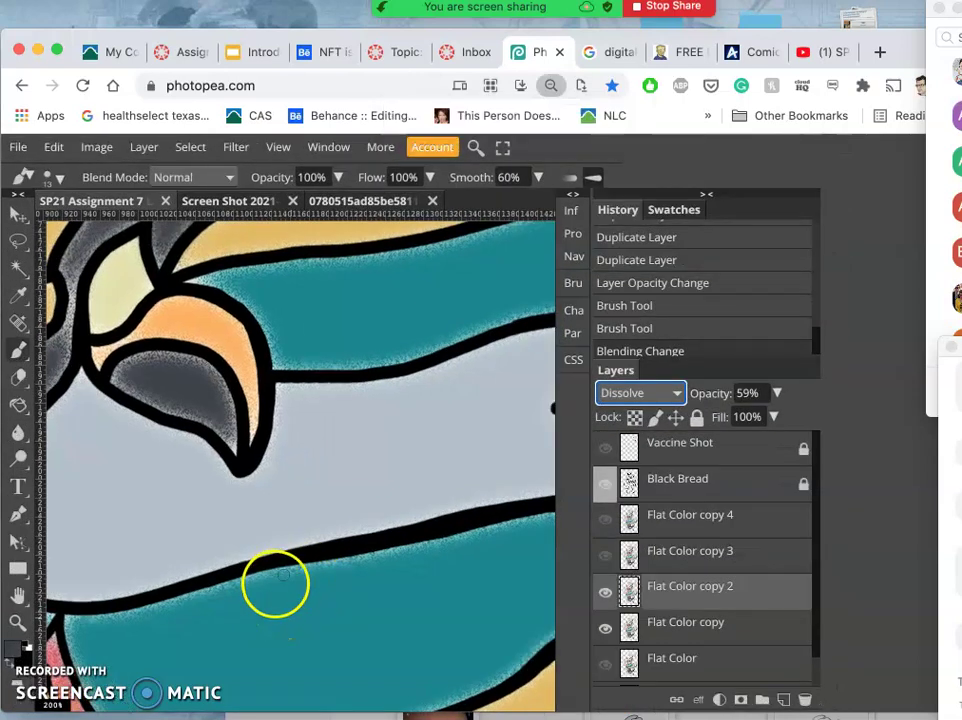